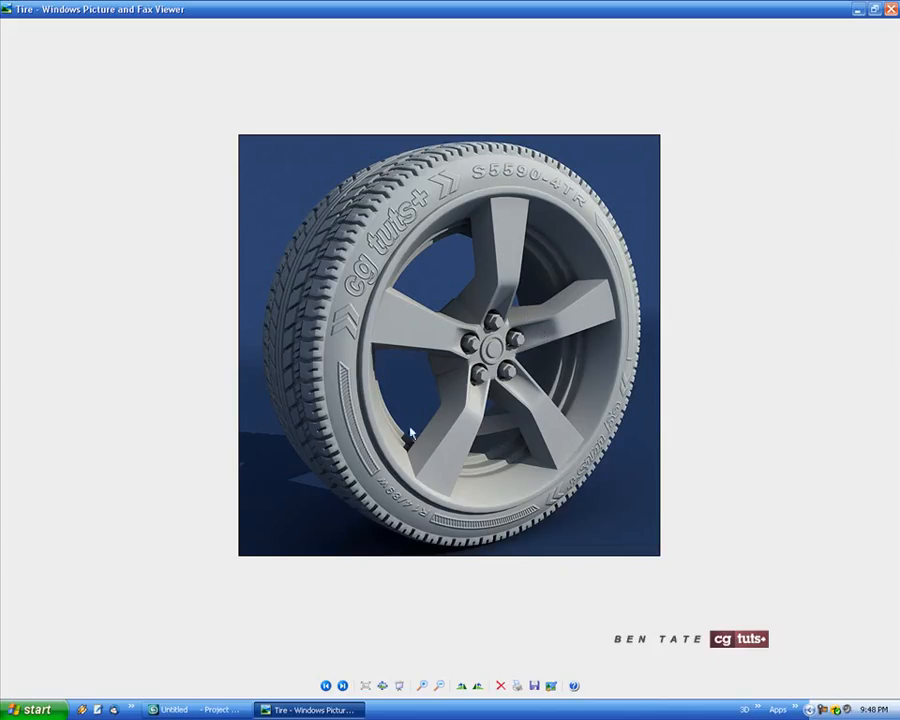
# Examine the tire, fire hydrant and fountain preview renders, comparing their lighting and shading
pyautogui.click(325, 685)
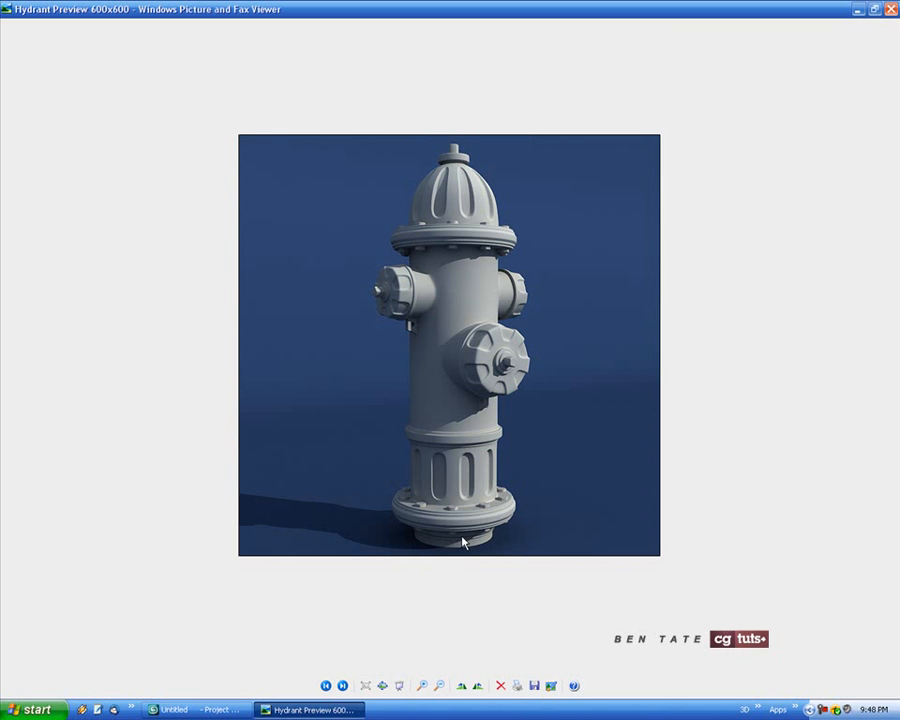
pyautogui.click(342, 686)
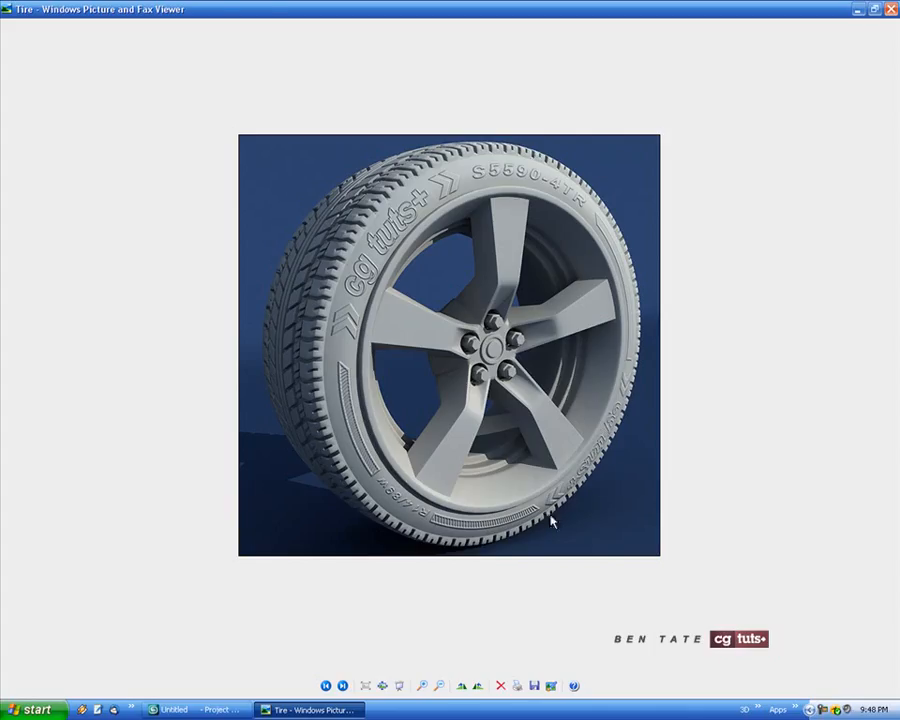
pyautogui.click(326, 686)
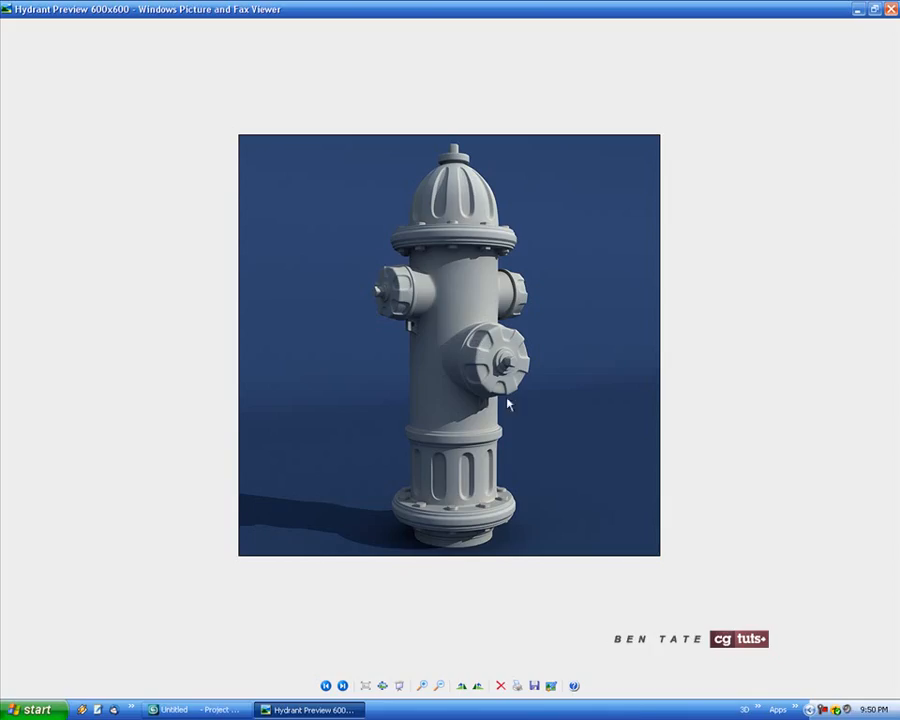
pyautogui.click(342, 686)
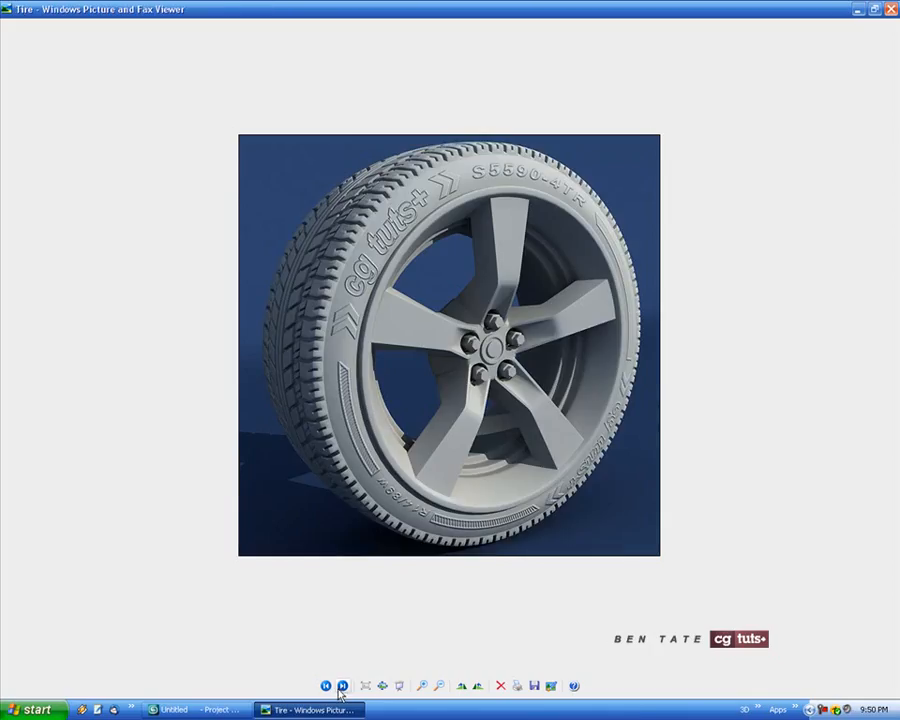
pyautogui.click(325, 686)
pyautogui.click(325, 686)
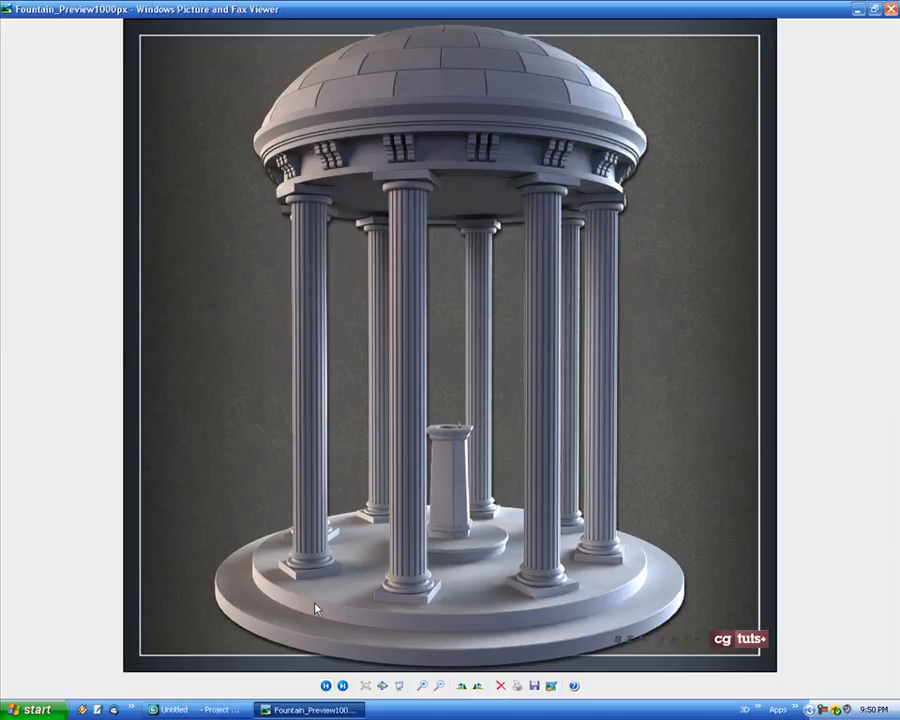
pyautogui.click(382, 686)
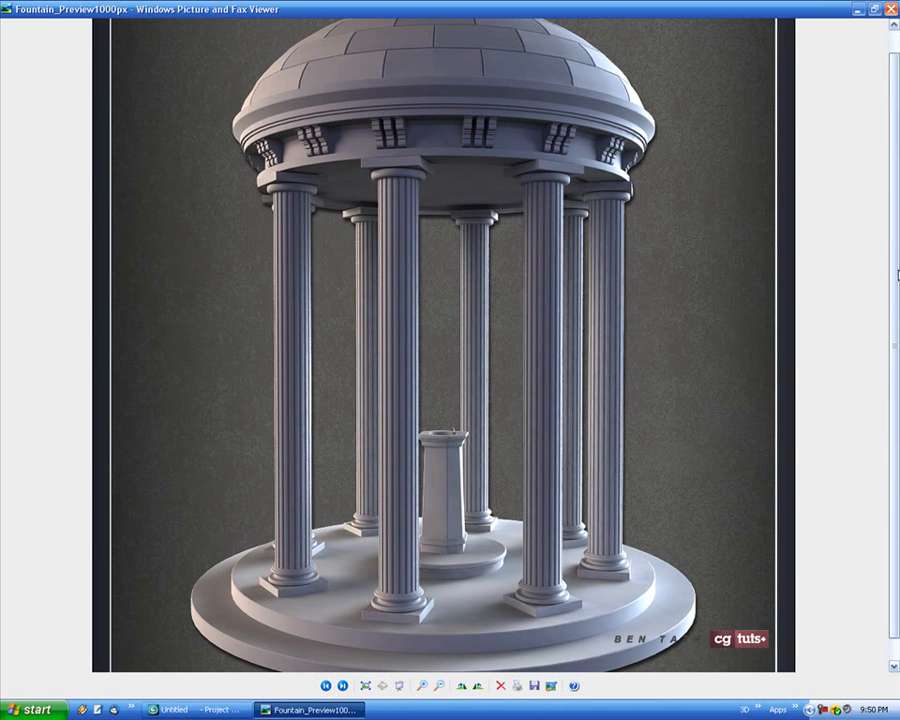
pyautogui.moveTo(895, 275); pyautogui.dragTo(895, 300)
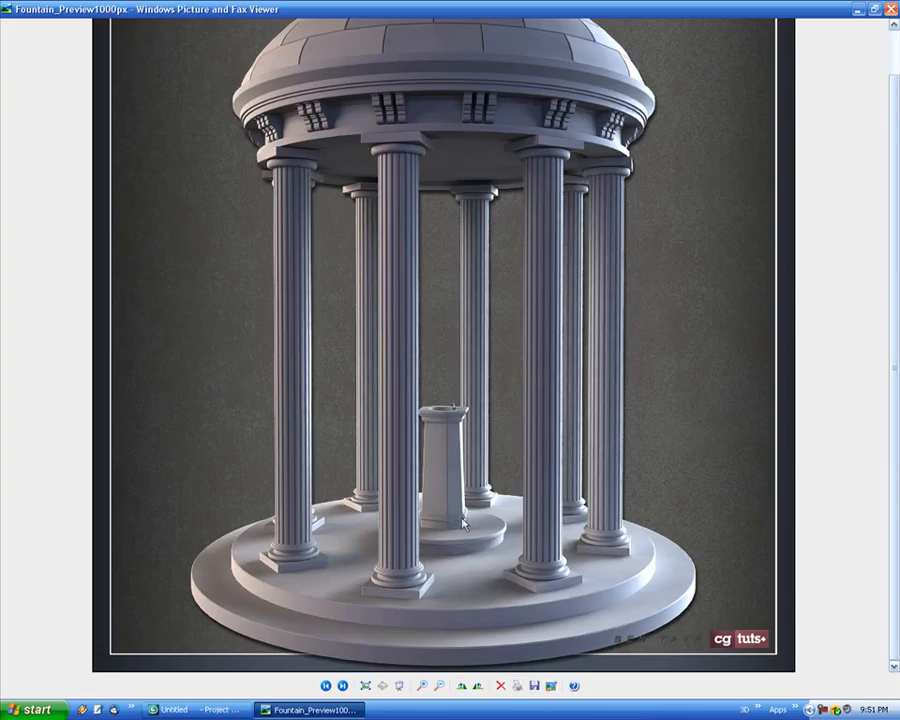
pyautogui.click(342, 685)
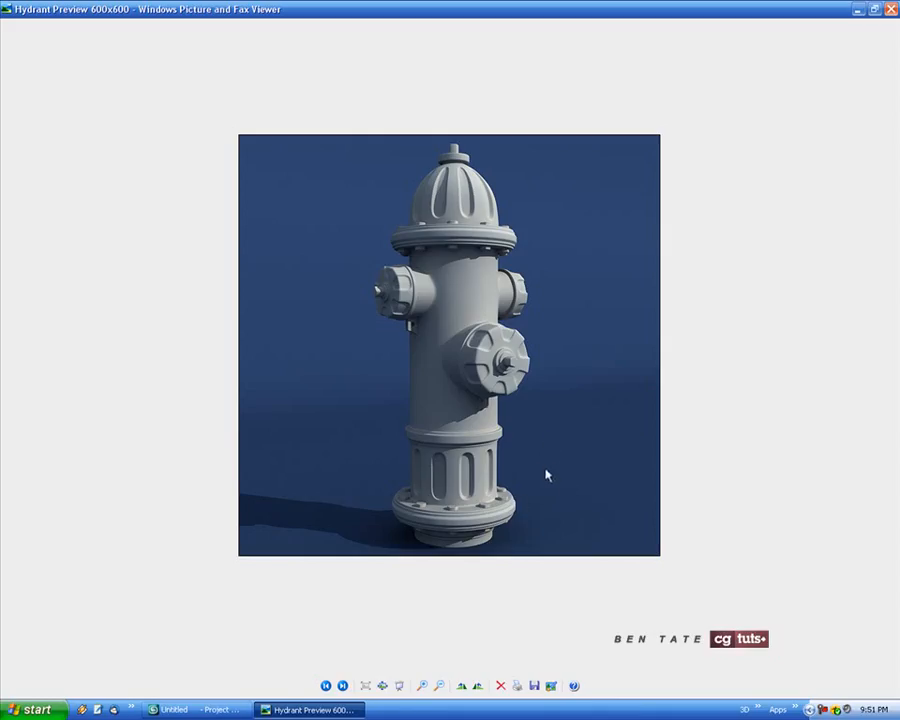
pyautogui.click(326, 685)
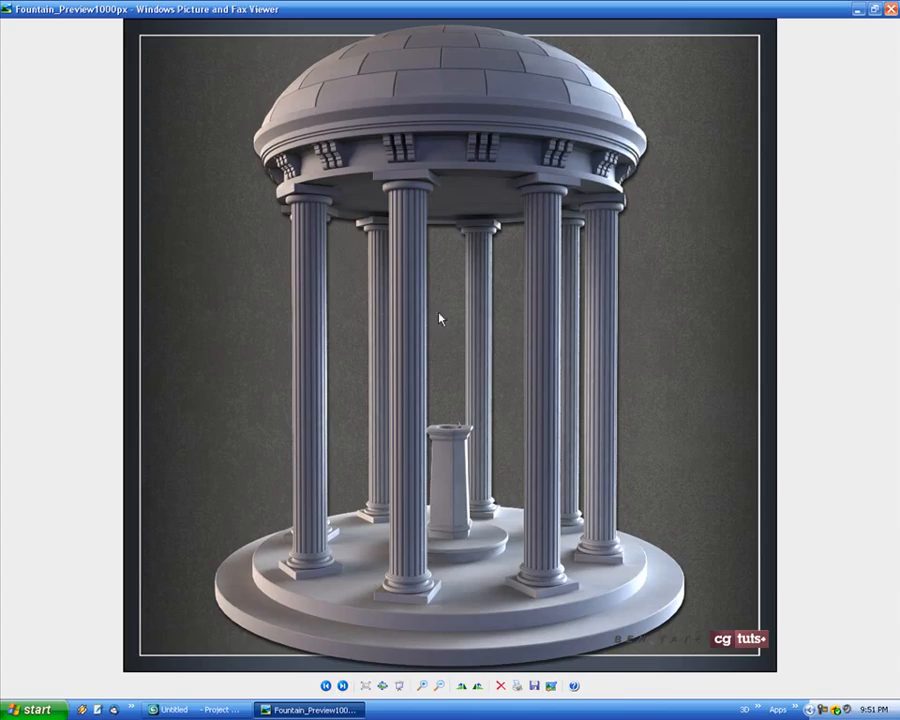
pyautogui.click(342, 685)
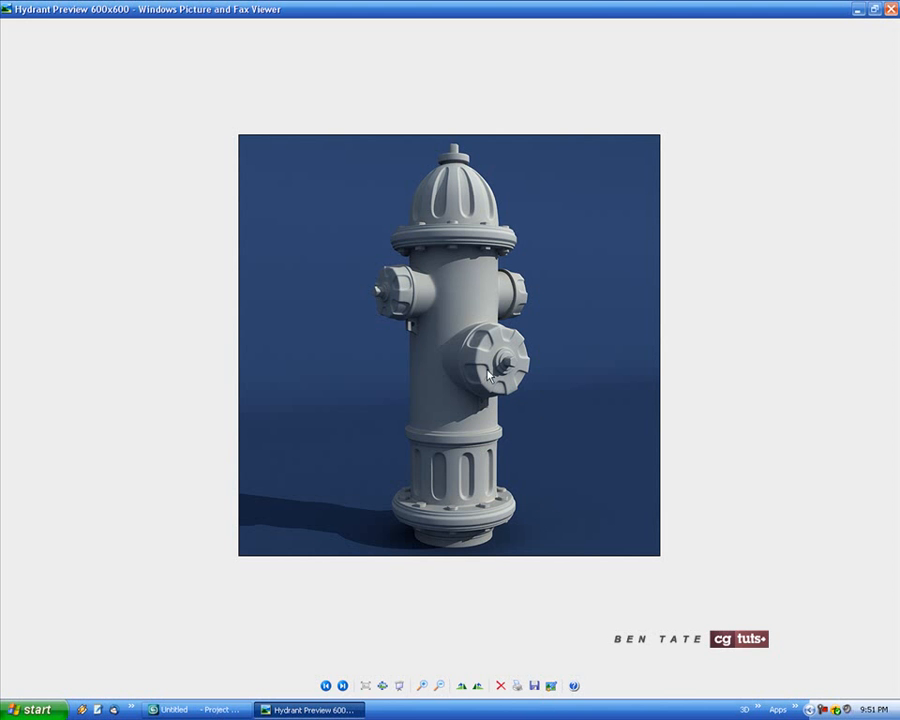
# Switch to 3ds Max and import Test_Scene from the Desktop as a WaveFront Object (*.OBJ) with all its groups
pyautogui.click(205, 709)
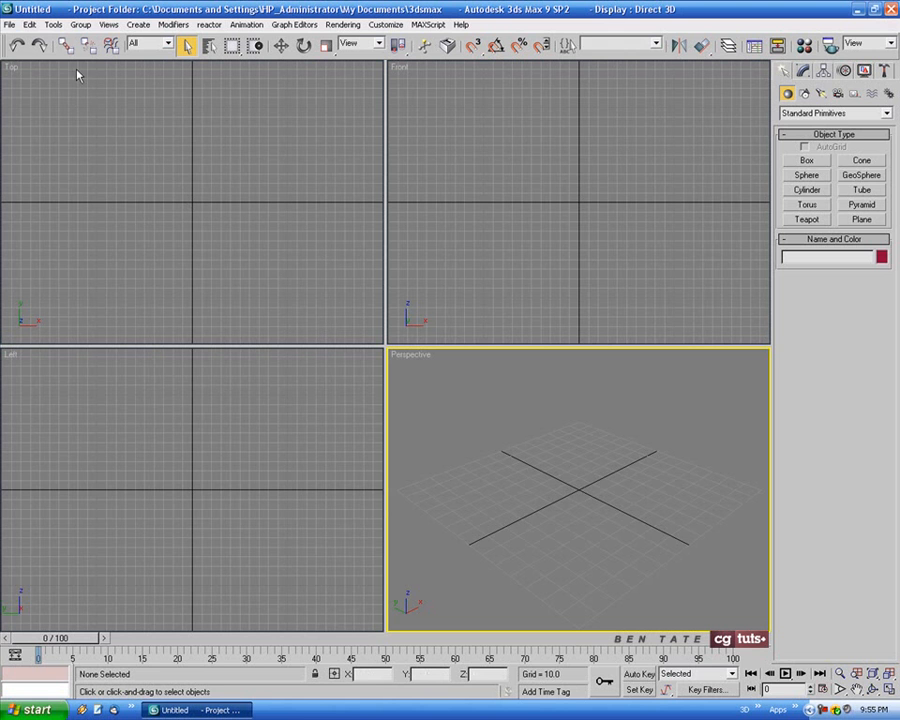
pyautogui.click(9, 24)
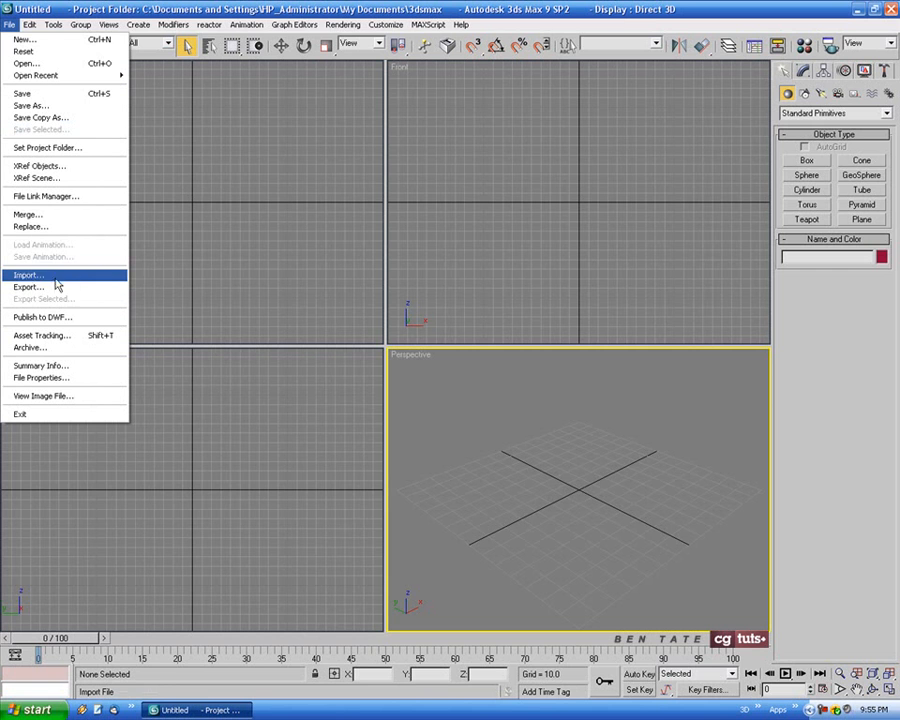
pyautogui.click(30, 276)
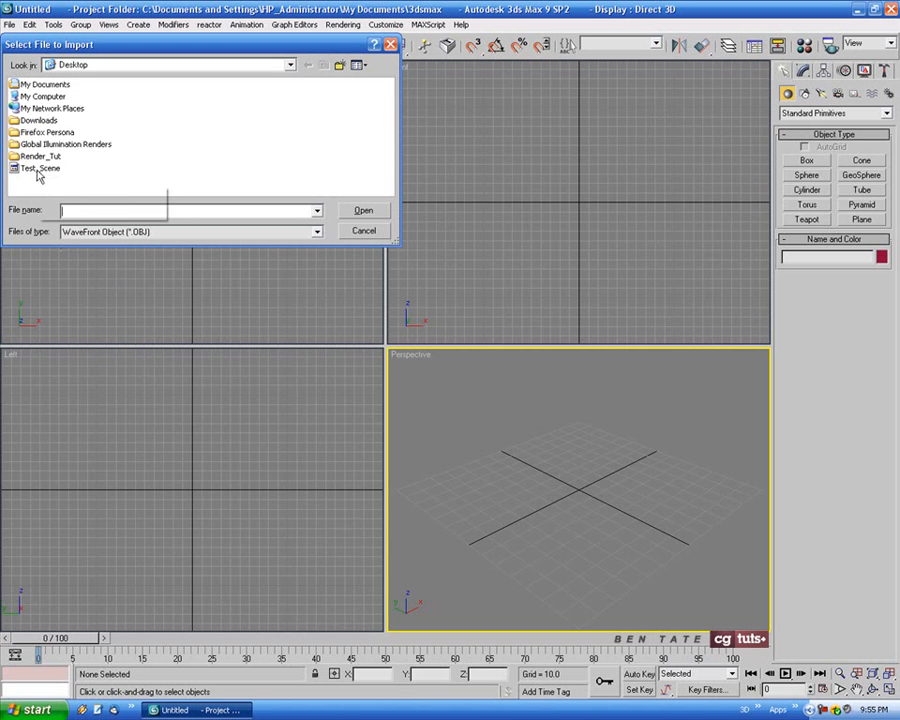
pyautogui.click(317, 232)
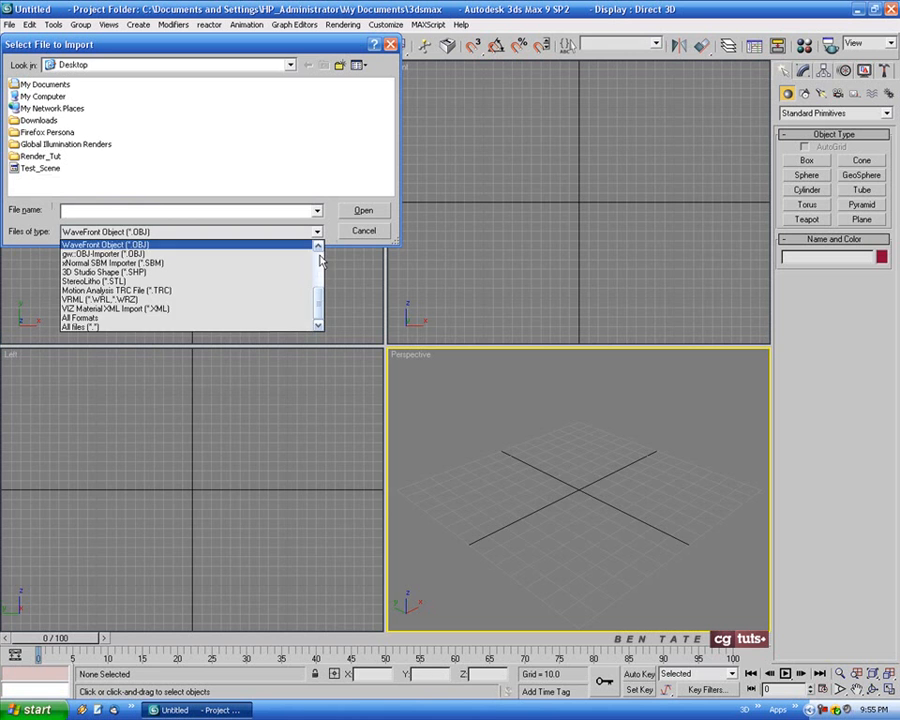
pyautogui.click(145, 246)
pyautogui.click(38, 172)
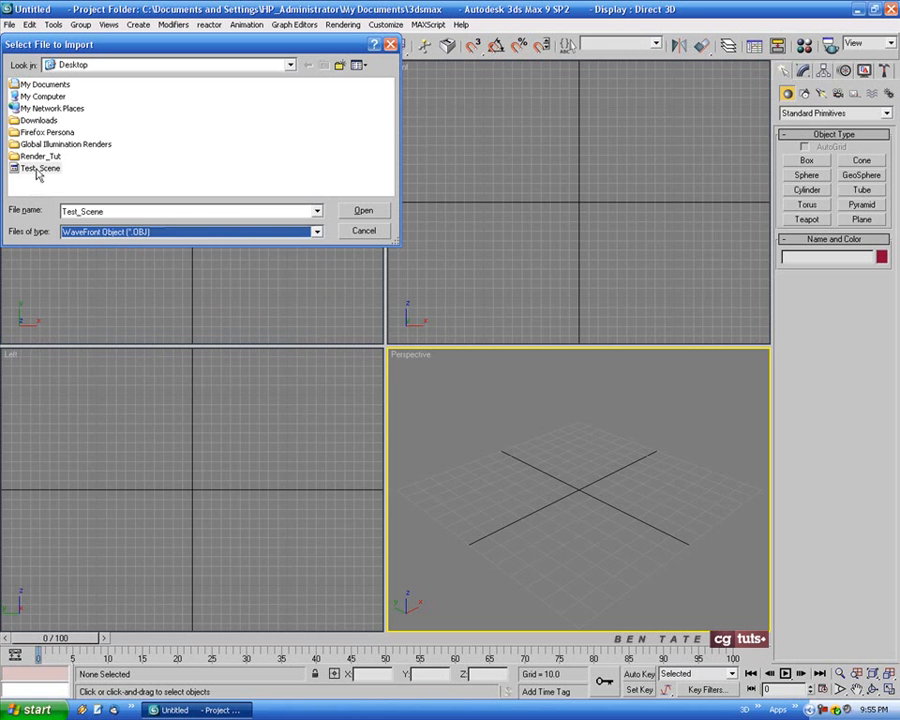
pyautogui.click(374, 213)
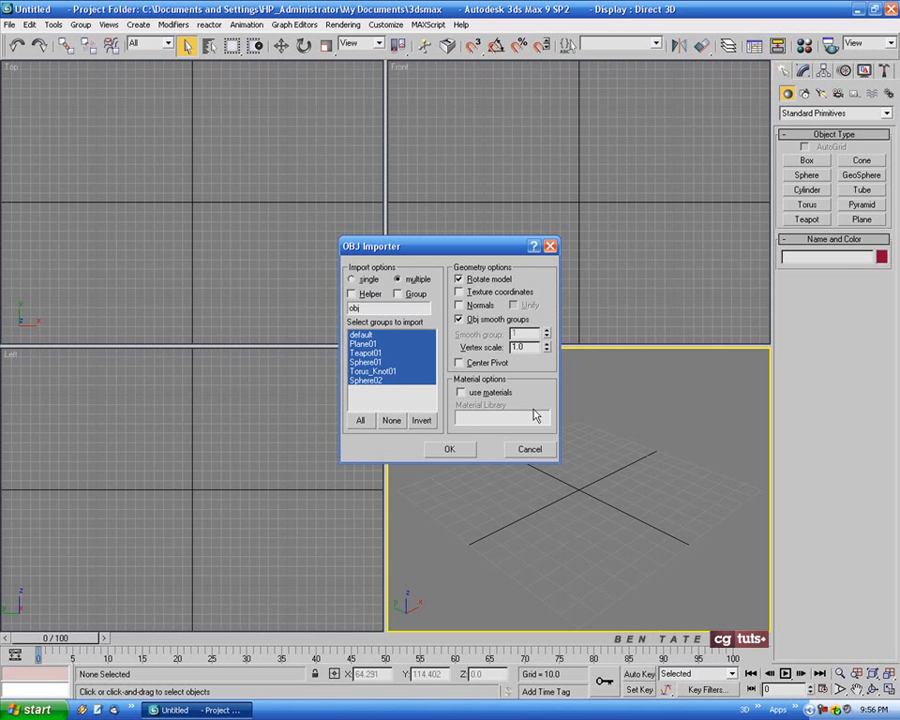
pyautogui.click(450, 450)
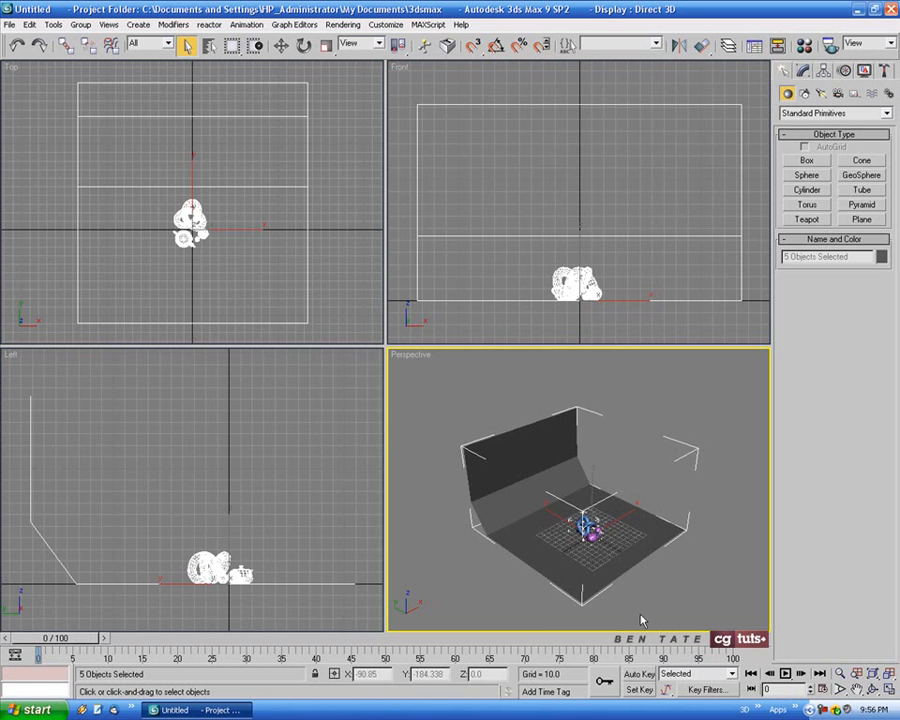
# Maximize the Perspective view and set its display to hide the selection brackets and grid and show edged faces
pyautogui.hotkey('alt', 'w')
pyautogui.moveTo(600, 489); pyautogui.dragTo(597, 482, button='middle')
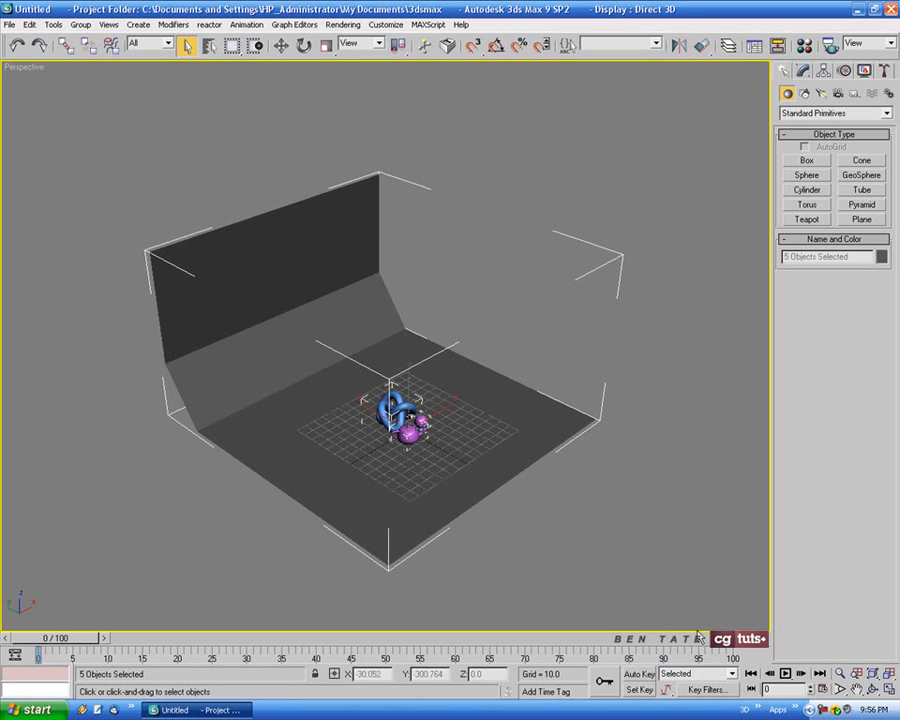
pyautogui.press('j')
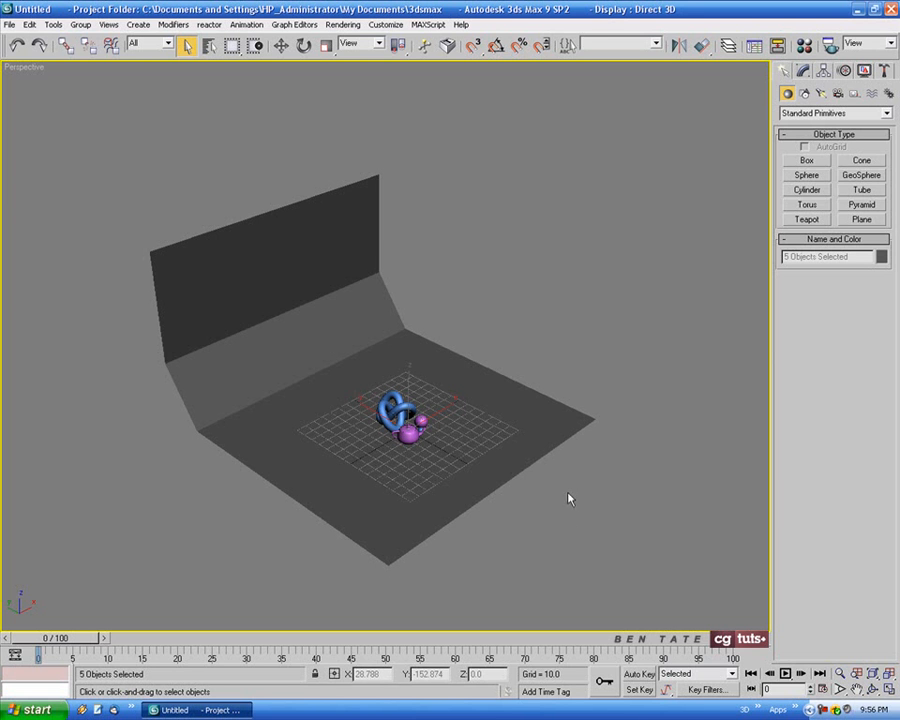
pyautogui.press('g')
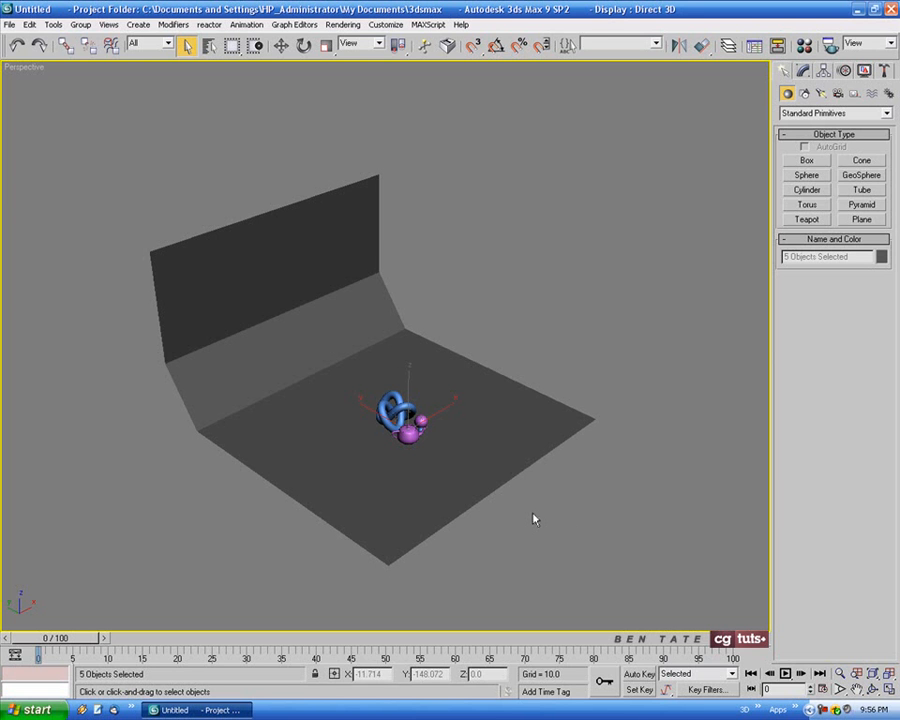
pyautogui.press('F4')
# Inspect the imported scene from several sides, ending with a close framing of the teapot, torus knot and spheres
pyautogui.keyDown('alt'); pyautogui.moveTo(556, 438); pyautogui.dragTo(379, 440, button='middle'); pyautogui.keyUp('alt')
pyautogui.keyDown('alt'); pyautogui.moveTo(504, 479); pyautogui.dragTo(540, 470, button='middle'); pyautogui.keyUp('alt')
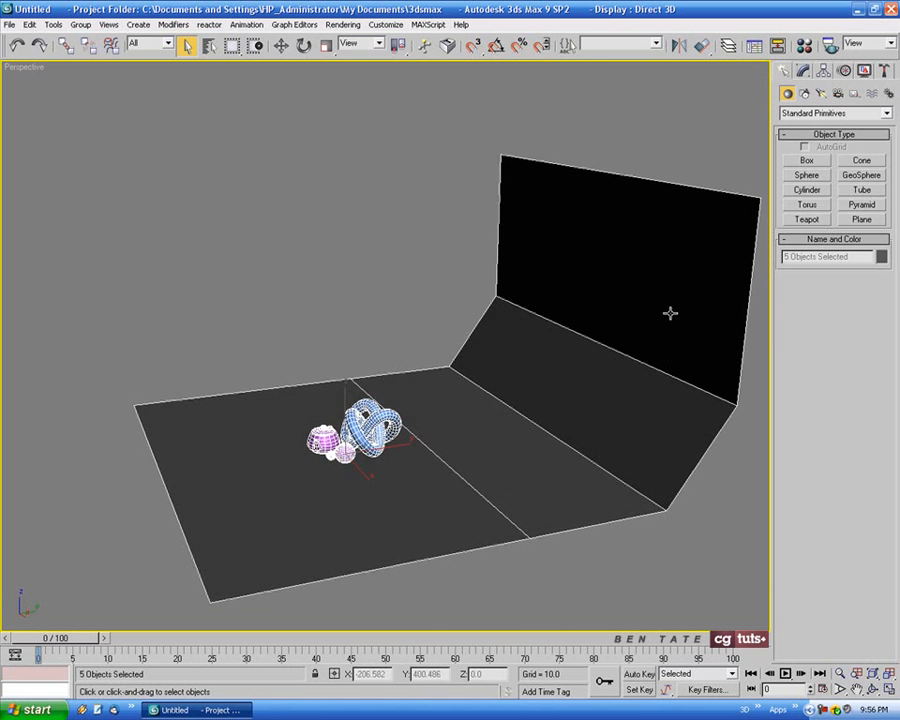
pyautogui.keyDown('alt'); pyautogui.moveTo(558, 396); pyautogui.dragTo(538, 392, button='middle'); pyautogui.keyUp('alt')
pyautogui.keyDown('alt'); pyautogui.moveTo(613, 390); pyautogui.dragTo(420, 480, button='middle'); pyautogui.keyUp('alt')
pyautogui.moveTo(420, 480); pyautogui.dragTo(496, 323, button='middle')
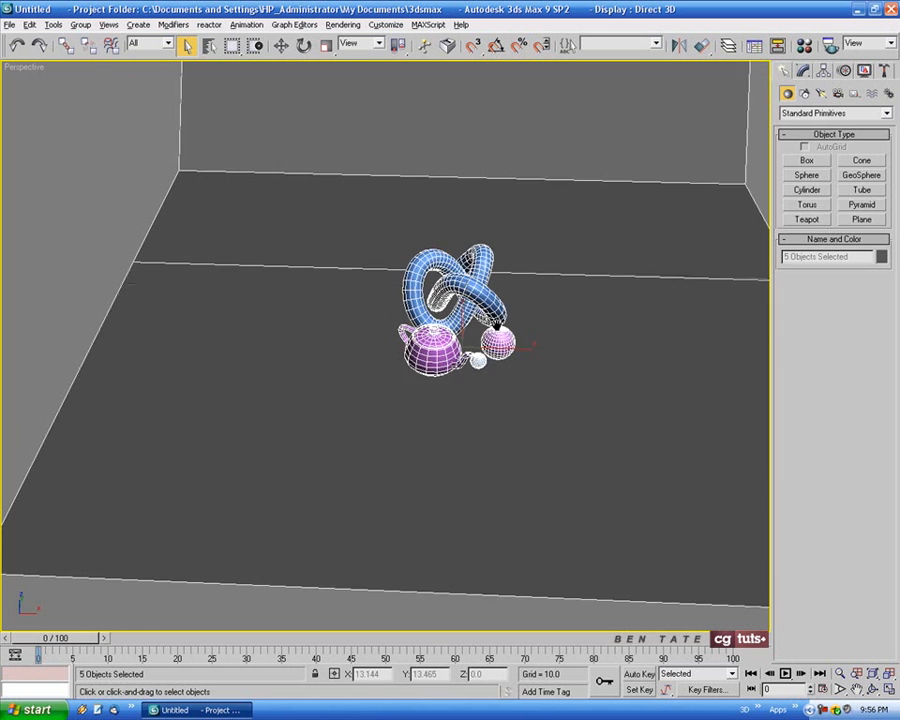
pyautogui.scroll(5, 503, 362)
pyautogui.moveTo(550, 328); pyautogui.dragTo(318, 464, button='middle')
pyautogui.moveTo(318, 464); pyautogui.dragTo(354, 446, button='middle')
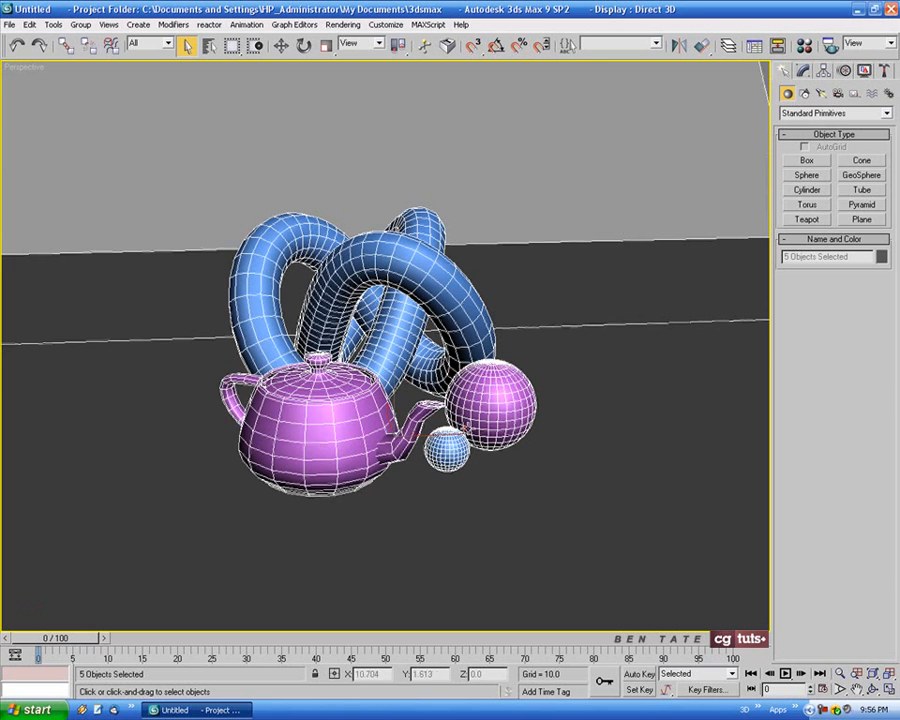
pyautogui.keyDown('alt'); pyautogui.moveTo(556, 460); pyautogui.dragTo(565, 551, button='middle'); pyautogui.keyUp('alt')
pyautogui.keyDown('alt'); pyautogui.moveTo(601, 404); pyautogui.dragTo(605, 412, button='middle'); pyautogui.keyUp('alt')
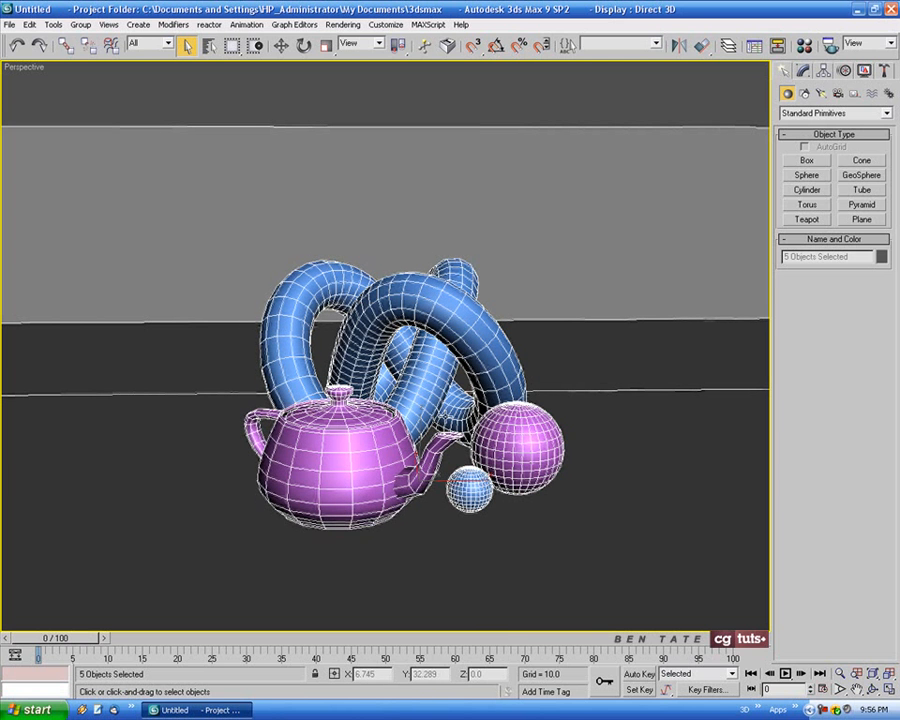
# Set the object color of all selected objects to black and assign the 01 - Default material to them
pyautogui.click(881, 258)
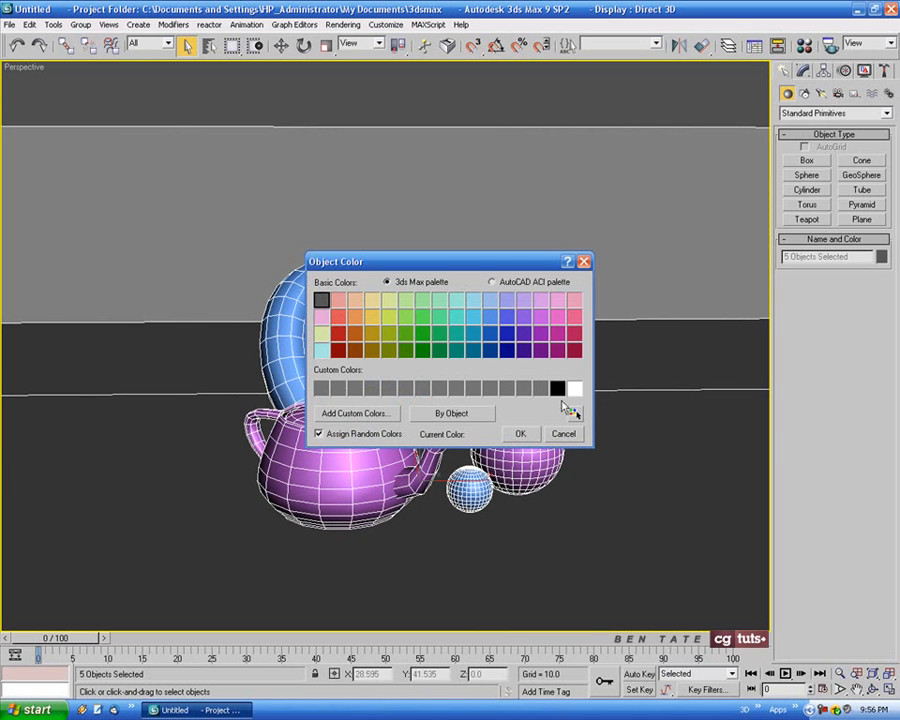
pyautogui.click(520, 433)
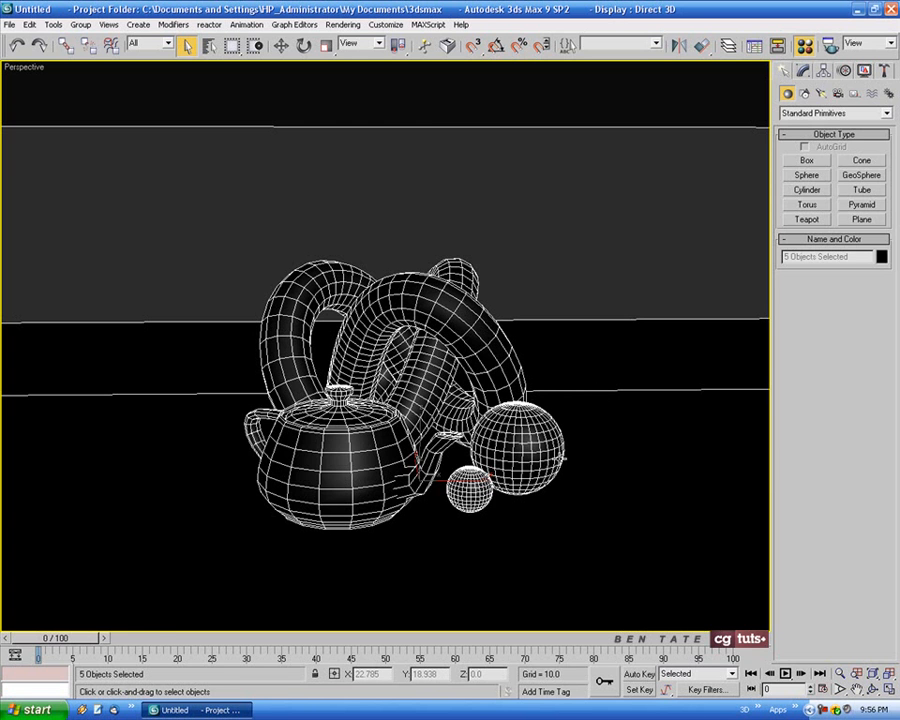
pyautogui.press('m')
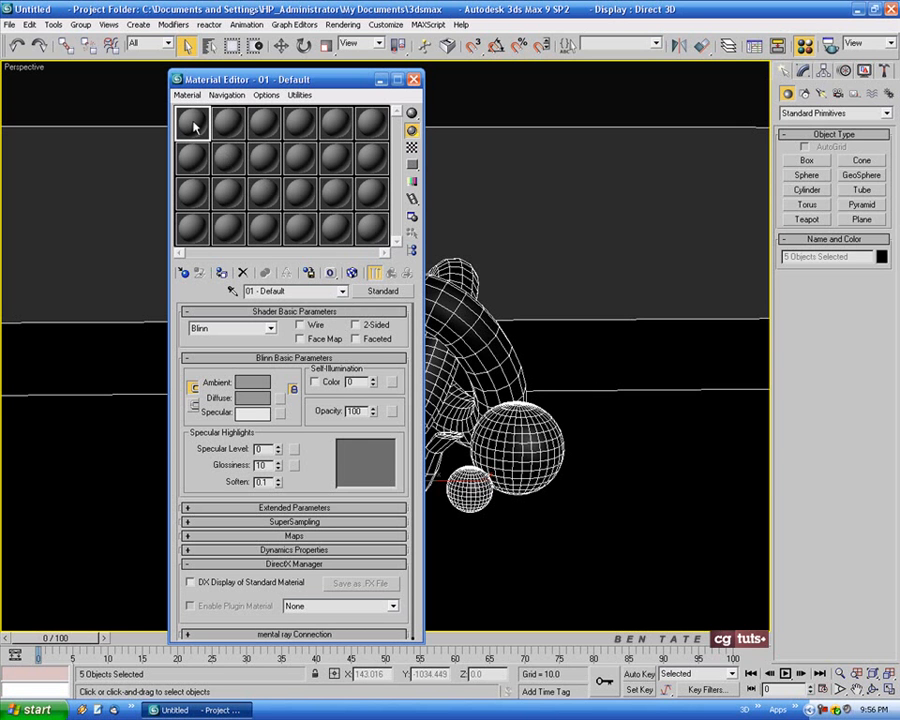
pyautogui.click(222, 274)
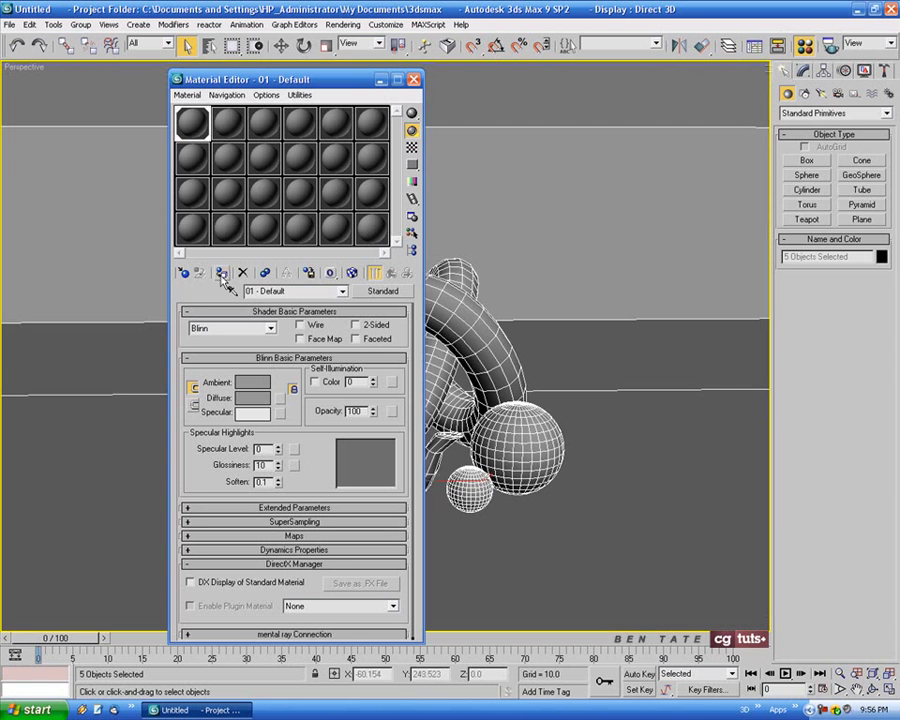
# Set the diffuse color of the 01 - Default material to red 190, green 190, blue 190
pyautogui.click(257, 405)
pyautogui.moveTo(472, 72); pyautogui.dragTo(450, 152)
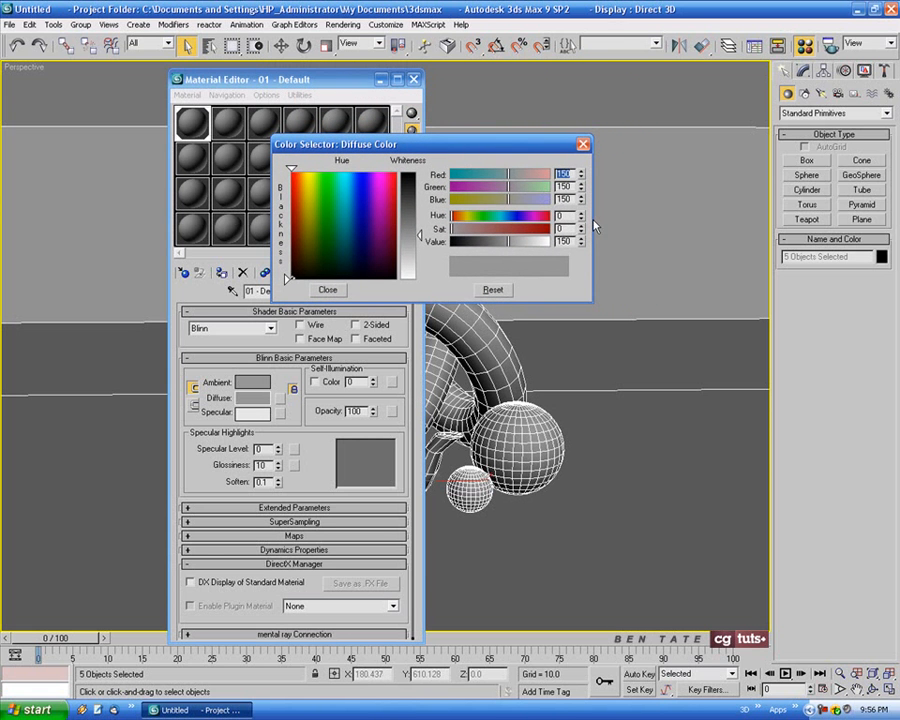
pyautogui.write('190')
pyautogui.press('Tab')
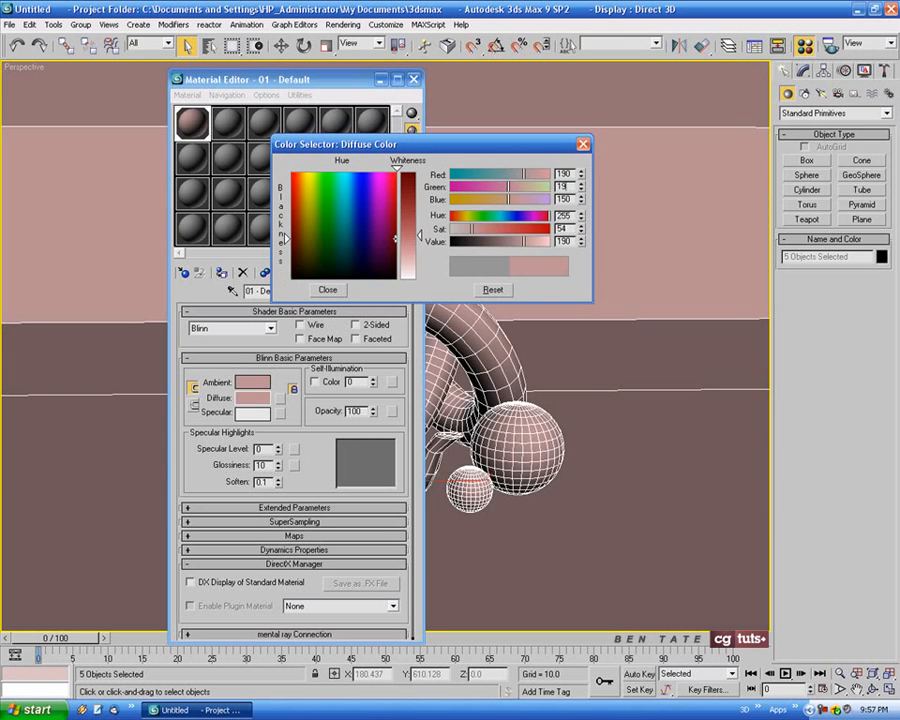
pyautogui.write('190')
pyautogui.press('Tab')
pyautogui.write('190')
pyautogui.click(327, 289)
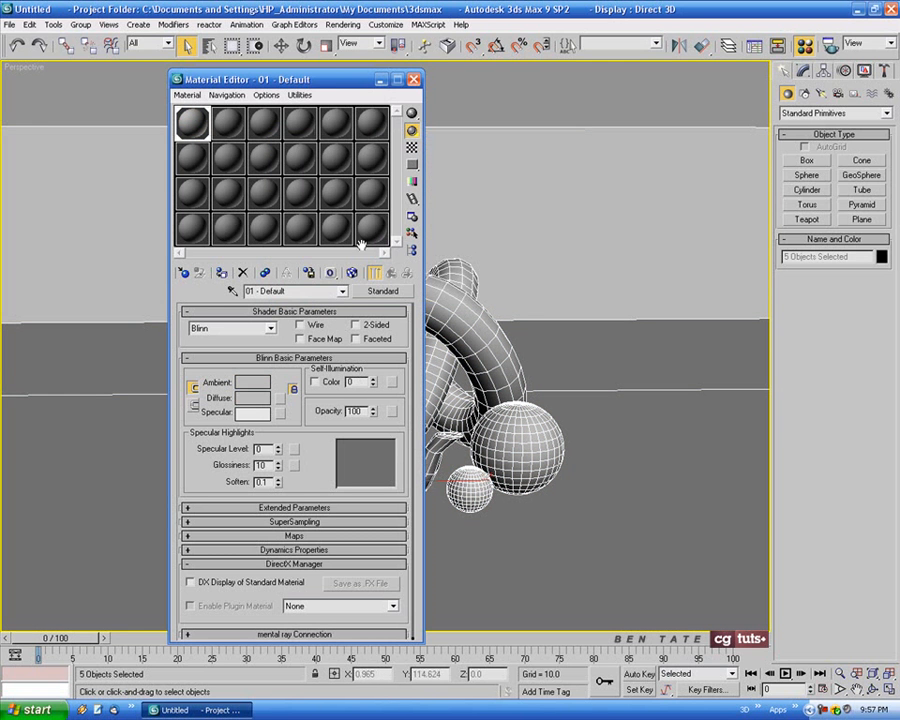
# Set the diffuse color of the 02 - Default material to red 55, green 55, blue 55
pyautogui.moveTo(310, 88); pyautogui.dragTo(222, 85)
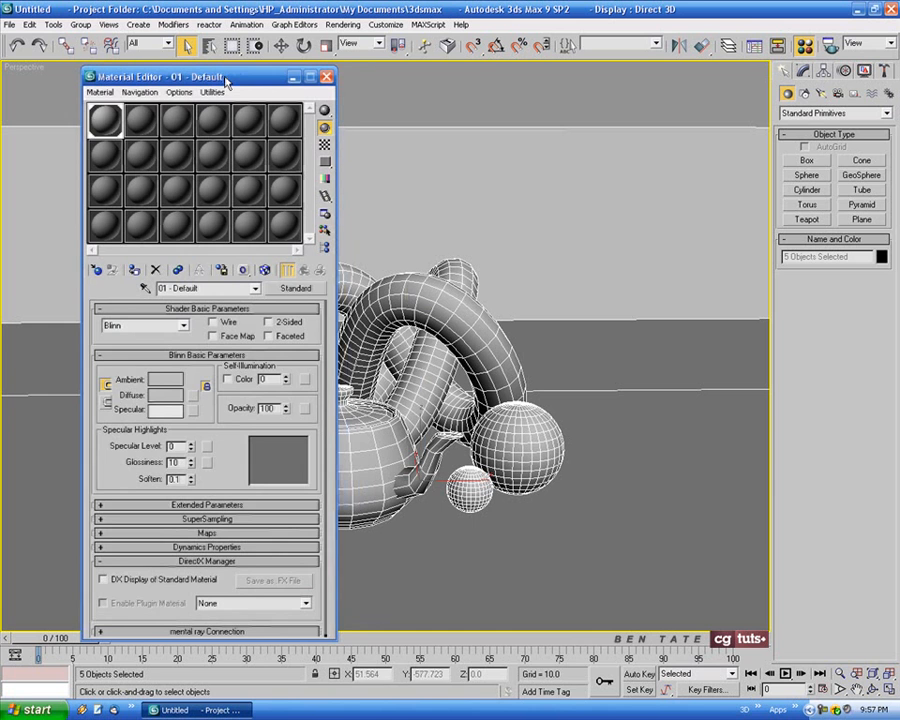
pyautogui.click(142, 118)
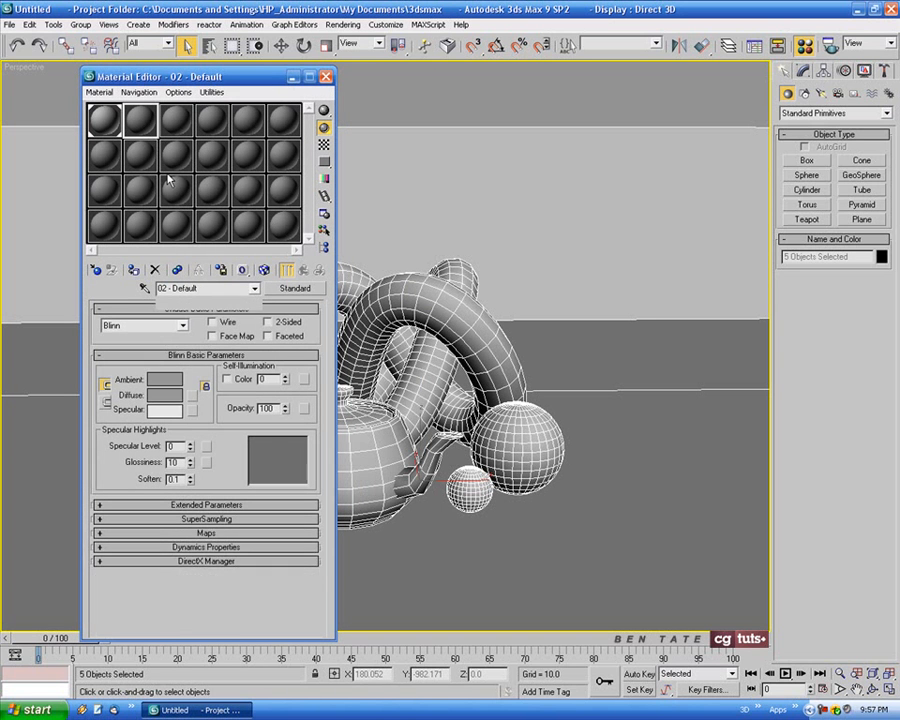
pyautogui.click(164, 399)
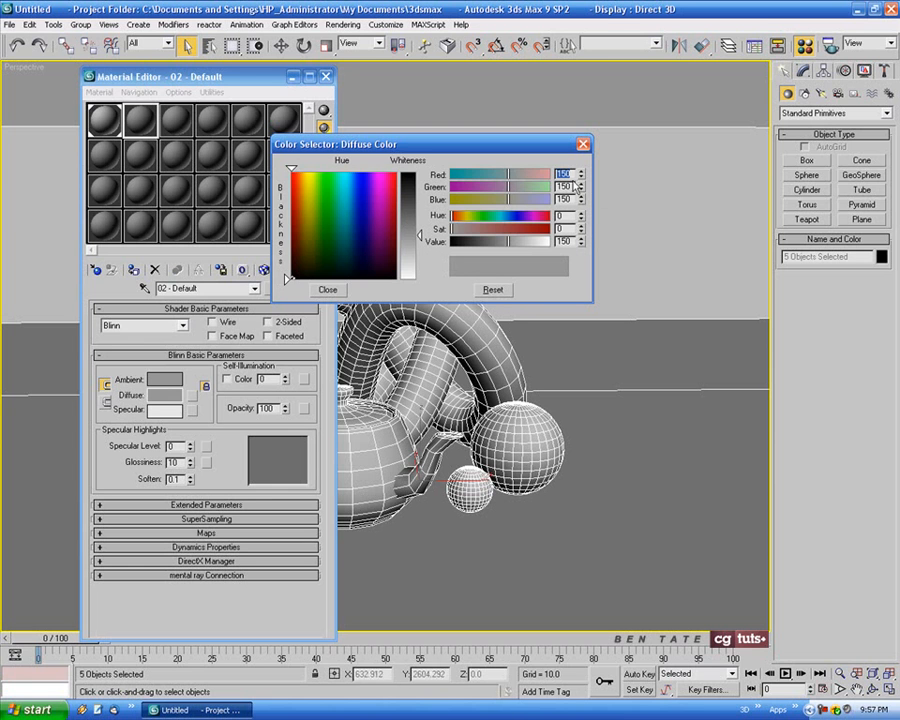
pyautogui.write('55')
pyautogui.press('Tab')
pyautogui.write('55')
pyautogui.press('Tab')
pyautogui.write('5')
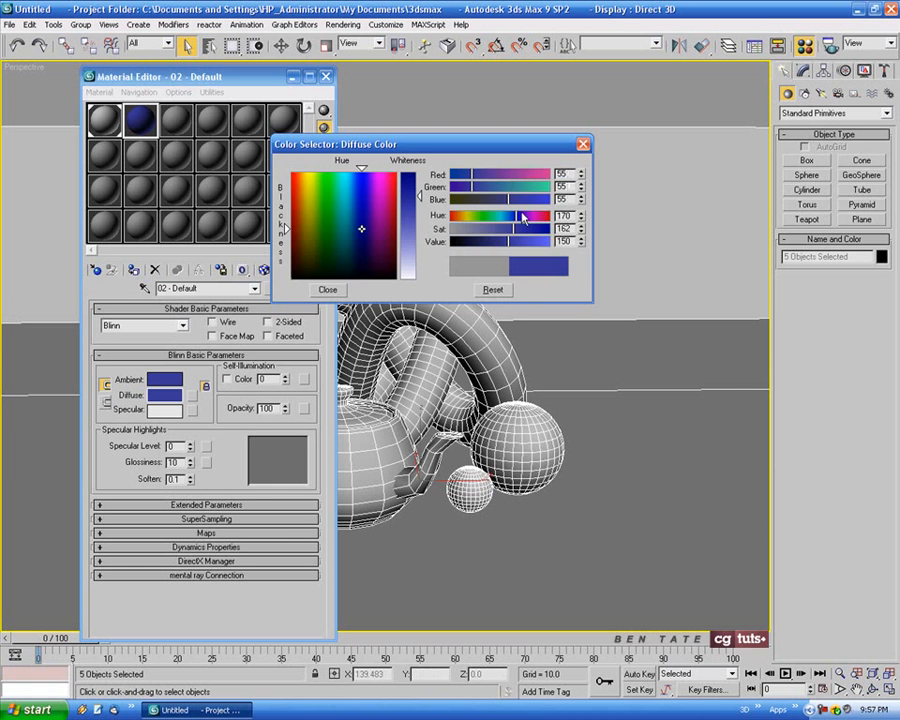
pyautogui.click(326, 290)
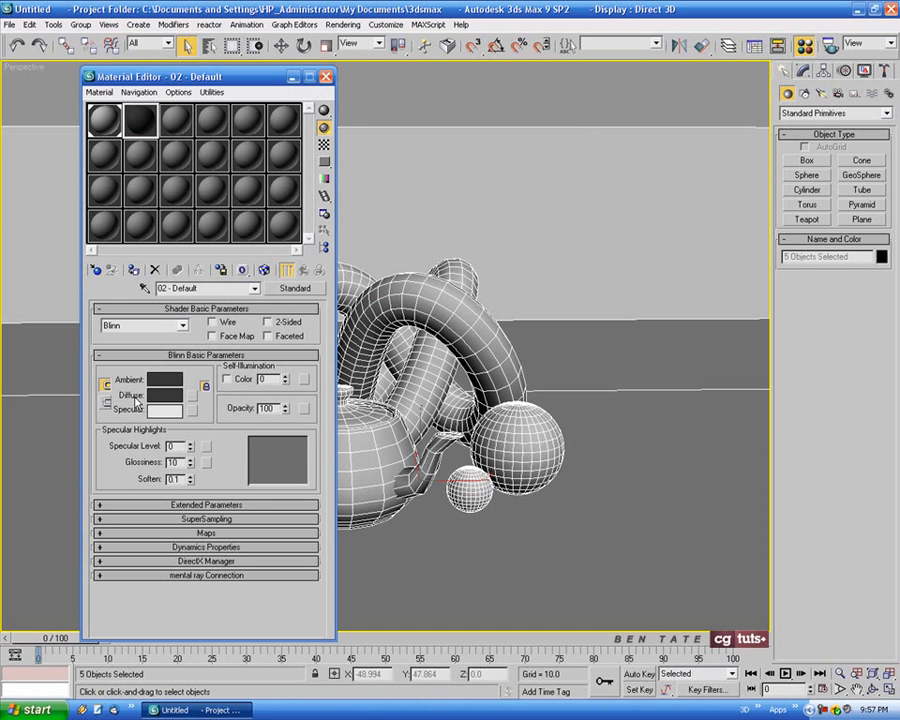
# Assign the 02 - Default material to the backdrop plane and close the Material Editor
pyautogui.click(629, 423)
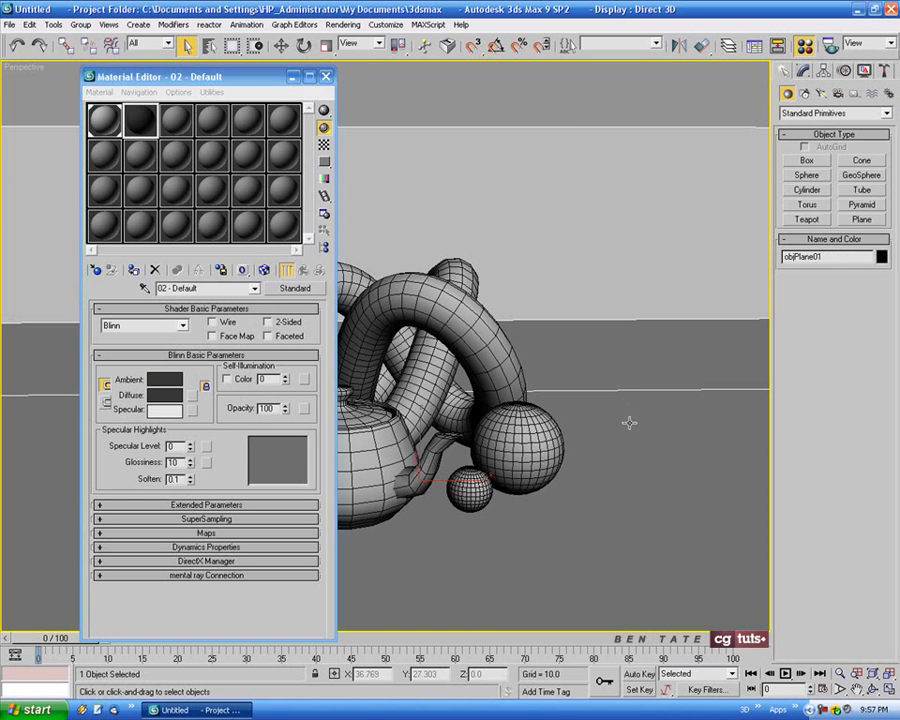
pyautogui.click(133, 269)
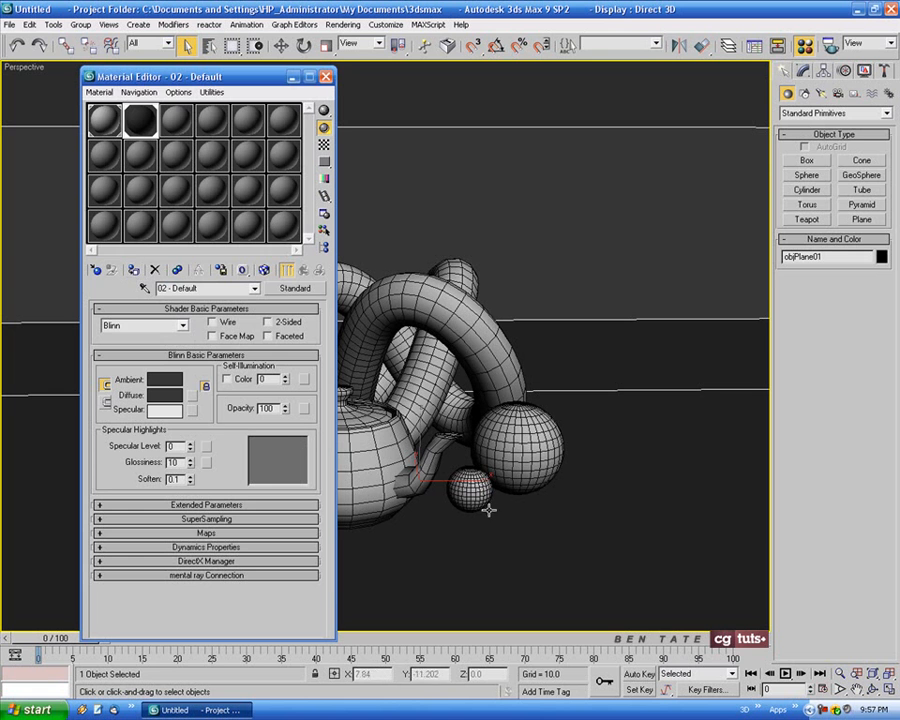
pyautogui.click(325, 77)
# Frame the teapot, torus knot and spheres closely in the Perspective view and create a camera from that view
pyautogui.keyDown('alt'); pyautogui.moveTo(352, 337); pyautogui.dragTo(508, 492, button='middle'); pyautogui.keyUp('alt')
pyautogui.click(841, 674)
pyautogui.moveTo(387, 379); pyautogui.dragTo(388, 367)
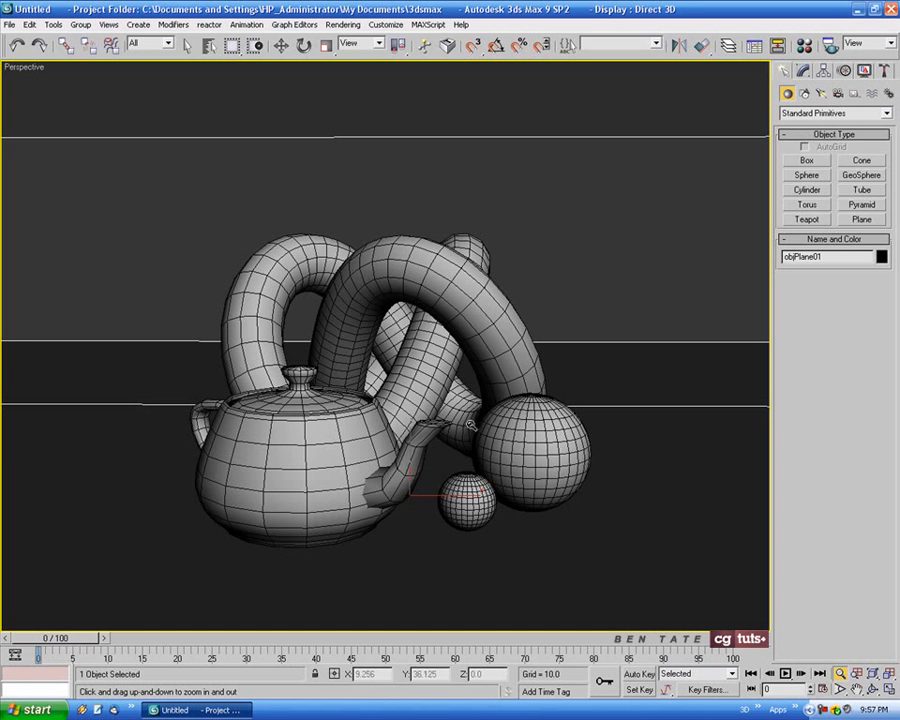
pyautogui.moveTo(472, 426); pyautogui.dragTo(410, 441)
pyautogui.moveTo(415, 346); pyautogui.dragTo(465, 385)
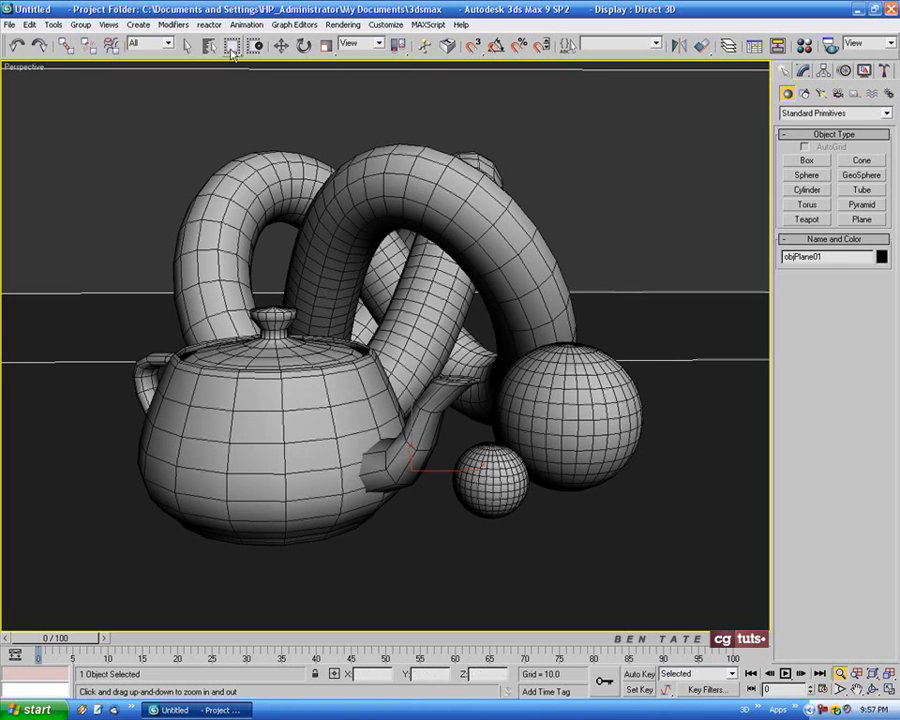
pyautogui.click(139, 24)
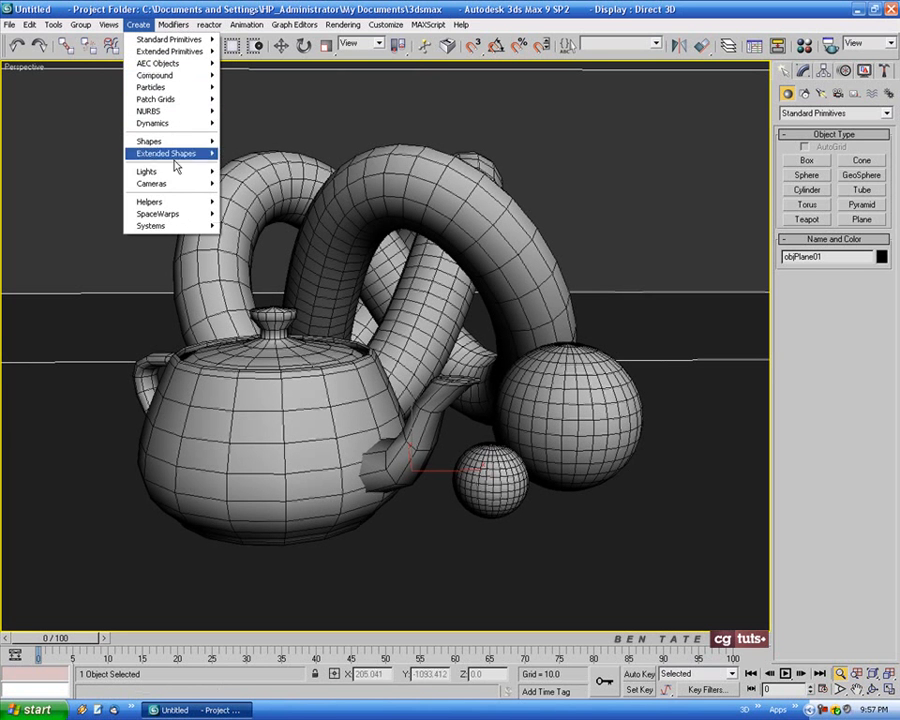
pyautogui.moveTo(160, 184)
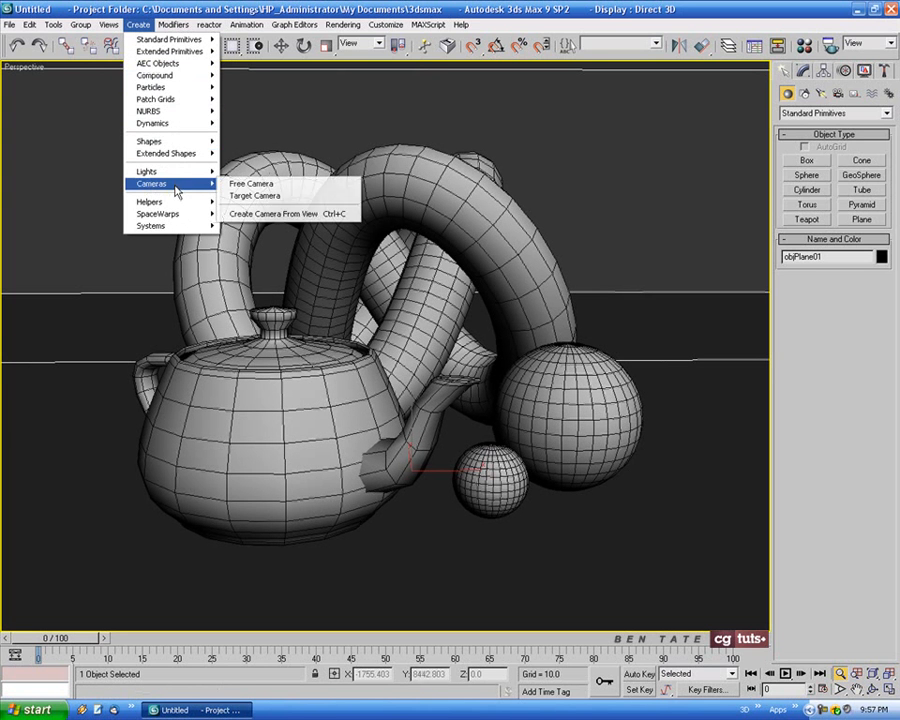
pyautogui.click(338, 215)
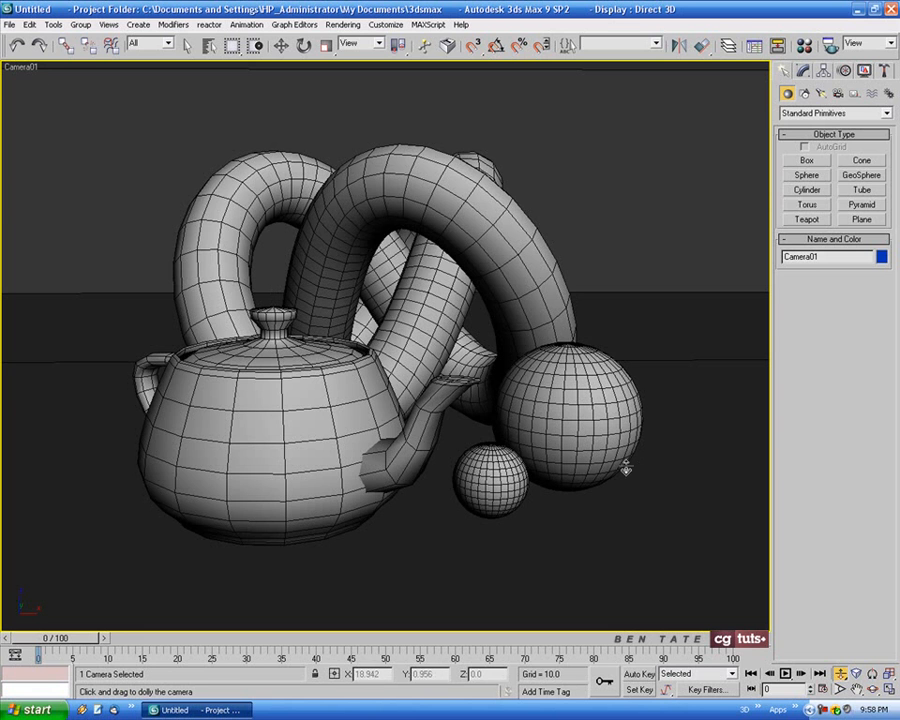
pyautogui.click(189, 46)
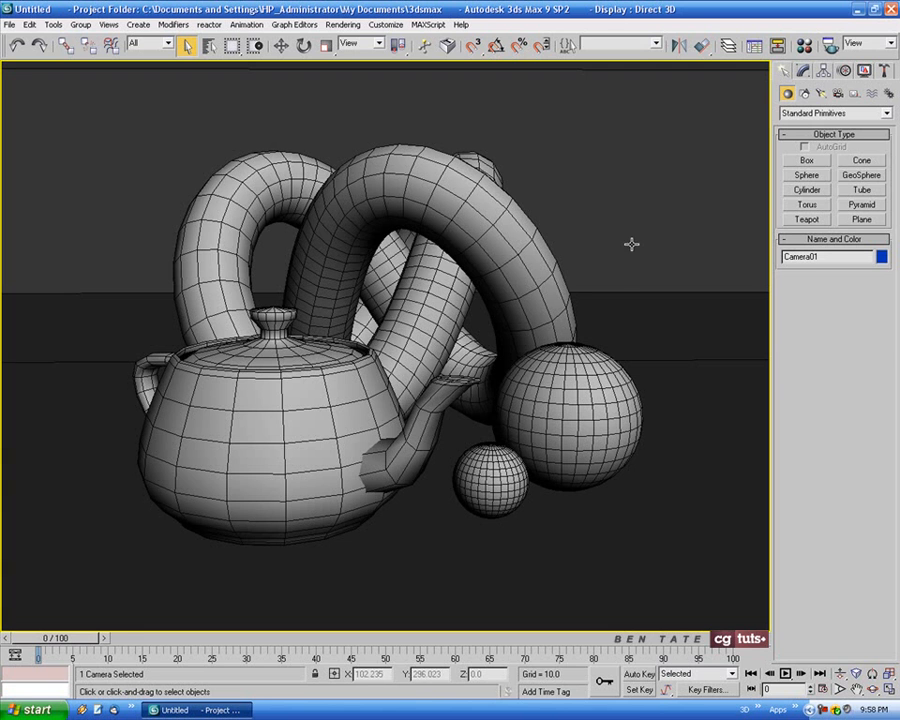
# Select the backdrop and all the scene objects in the Left view and convert them to Editable Poly
pyautogui.click(655, 301)
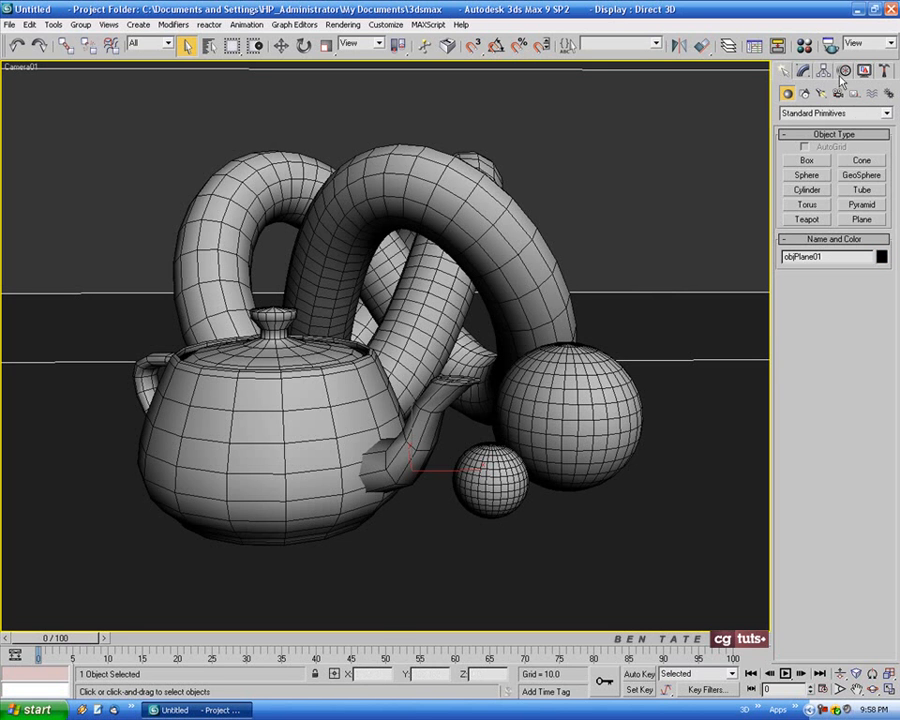
pyautogui.click(802, 71)
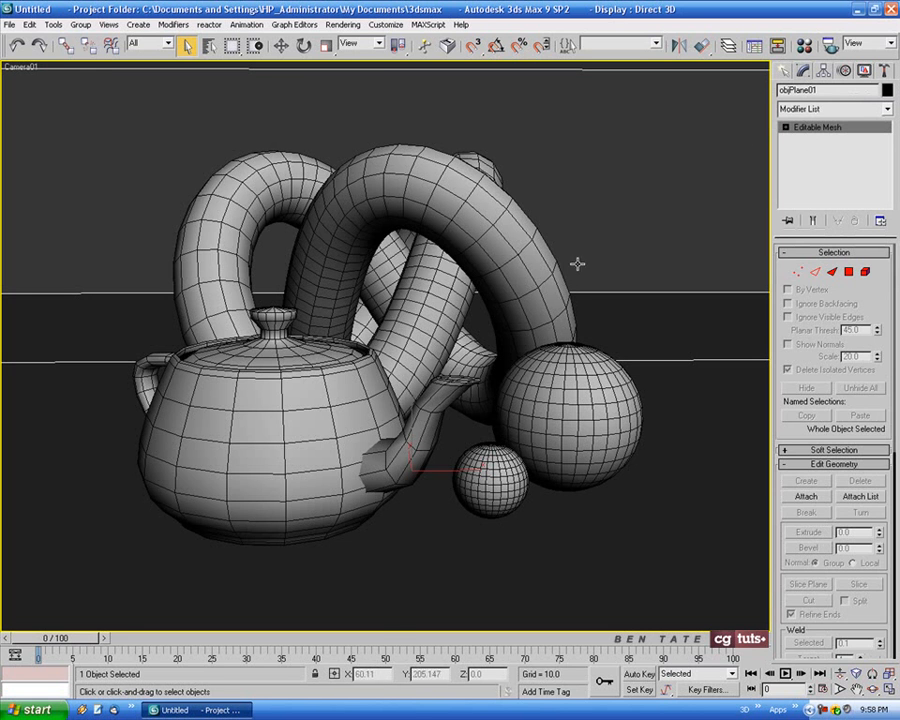
pyautogui.hotkey('alt', 'w')
pyautogui.moveTo(252, 488); pyautogui.dragTo(254, 471, button='middle')
pyautogui.moveTo(10, 444); pyautogui.dragTo(248, 618)
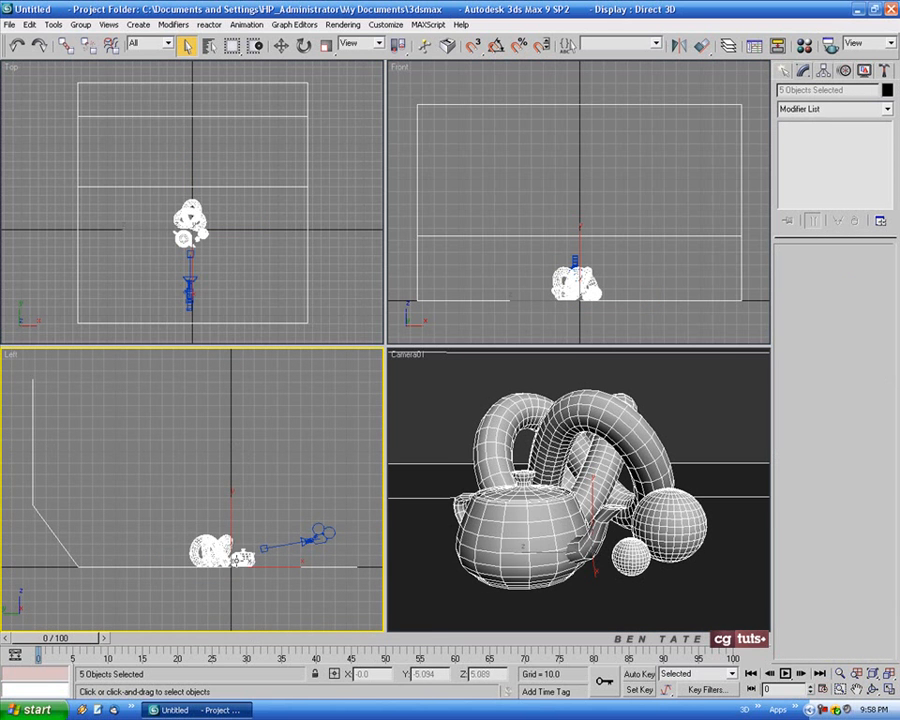
pyautogui.rightClick(233, 530)
pyautogui.moveTo(265, 648)
pyautogui.click(380, 660)
# Apply a TurboSmooth modifier to the backdrop plane with 2 iterations and Isoline Display enabled
pyautogui.click(196, 461)
pyautogui.moveTo(86, 418); pyautogui.dragTo(42, 452)
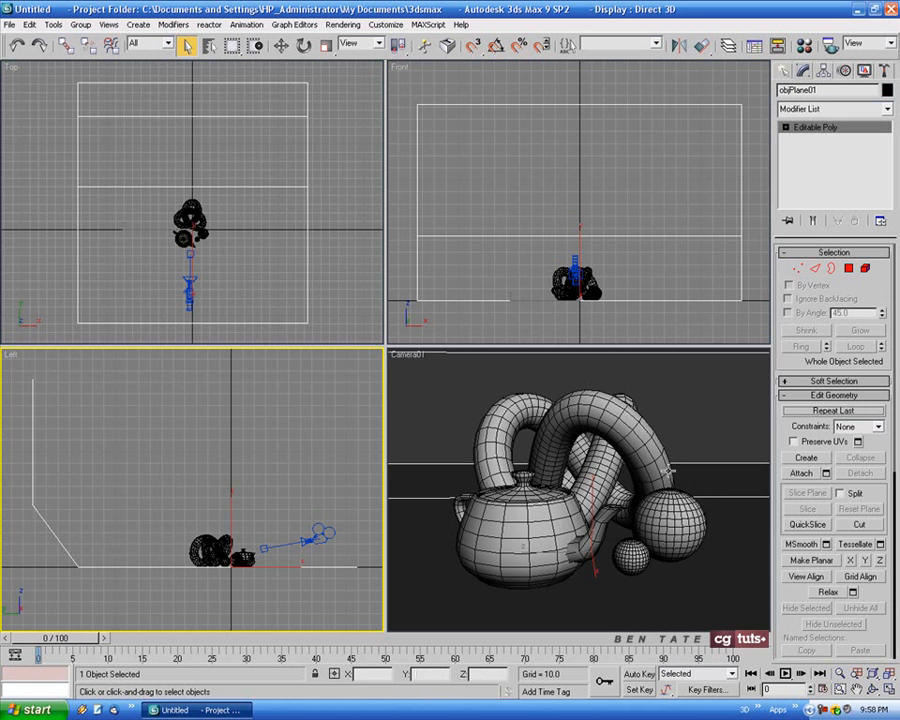
pyautogui.click(889, 111)
pyautogui.moveTo(889, 169); pyautogui.dragTo(887, 532)
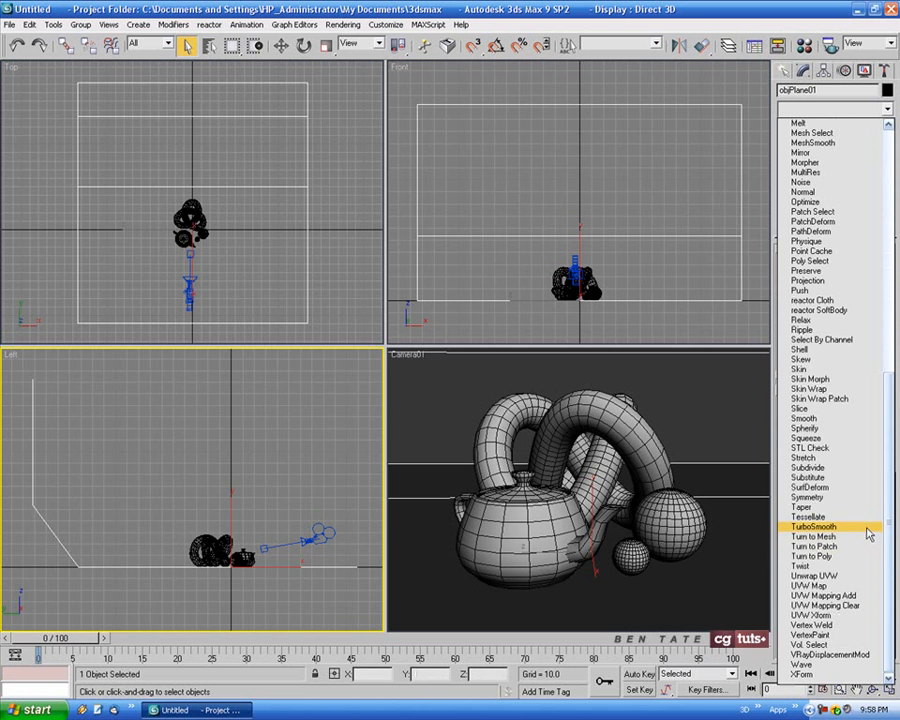
pyautogui.click(846, 534)
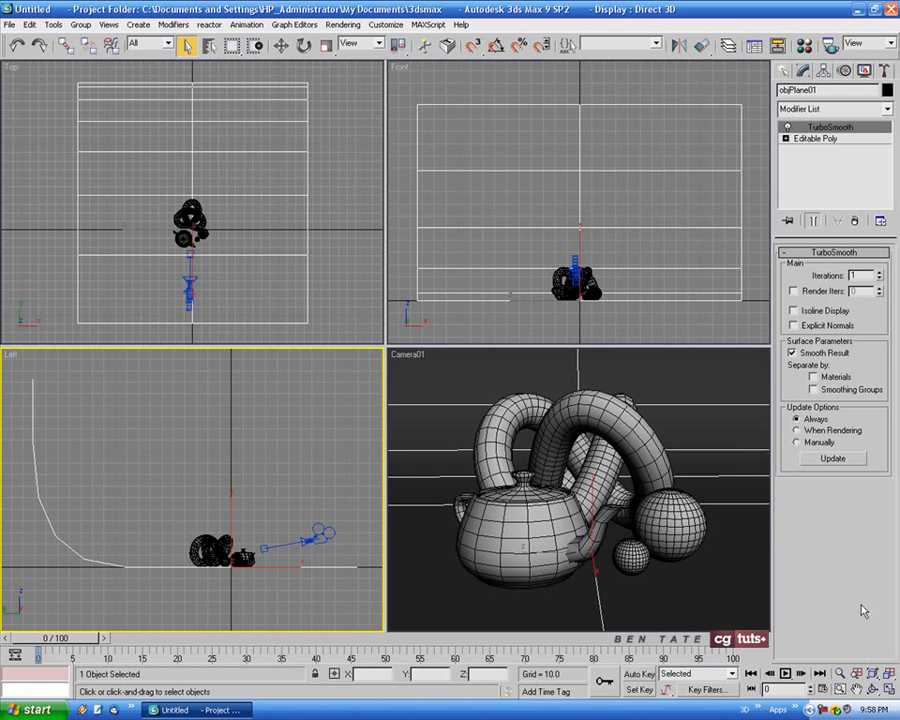
pyautogui.click(879, 272)
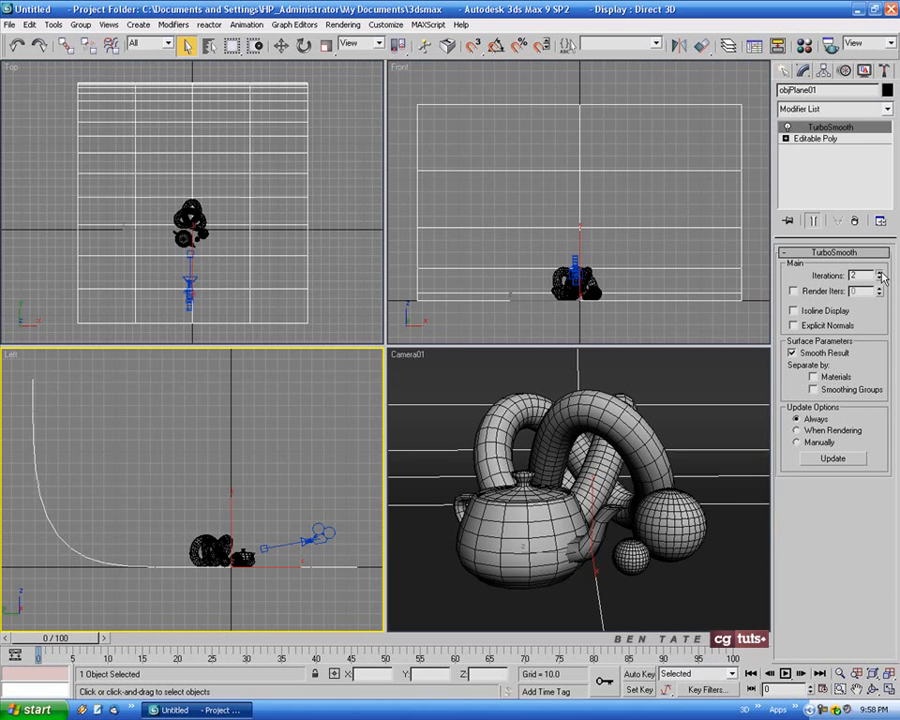
pyautogui.click(794, 311)
# Maximize the Left view around the backdrop's side profile and hide its grid
pyautogui.moveTo(182, 566); pyautogui.dragTo(196, 559, button='middle')
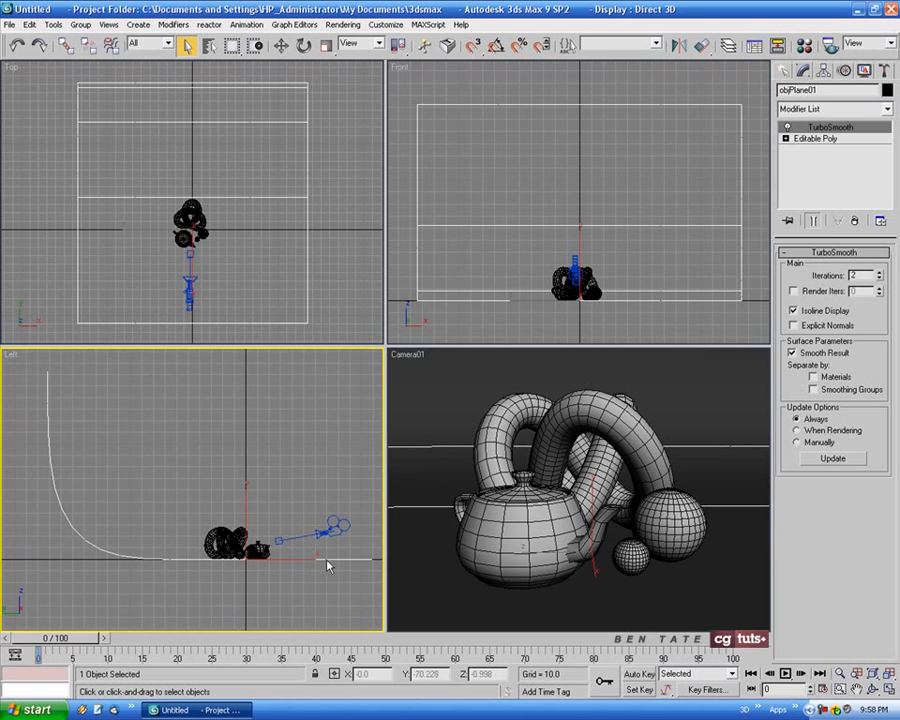
pyautogui.hotkey('alt', 'w')
pyautogui.press('g')
pyautogui.moveTo(564, 510); pyautogui.dragTo(530, 535, button='middle')
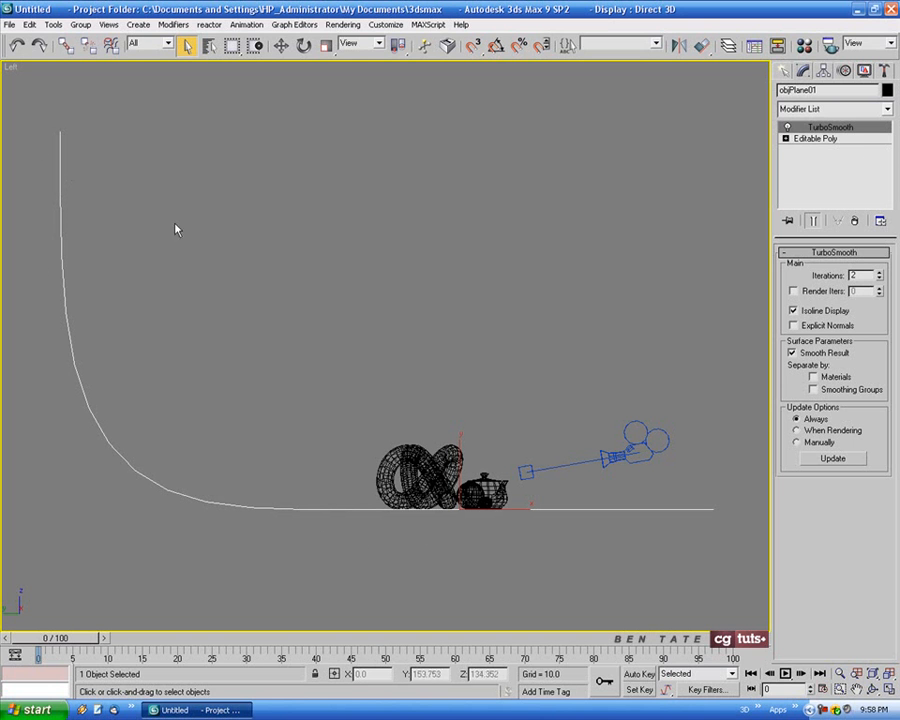
# Shift the backdrop's middle floor vertices slightly along the floor with the smoothed end result shown, and return to the TurboSmooth level
pyautogui.click(826, 140)
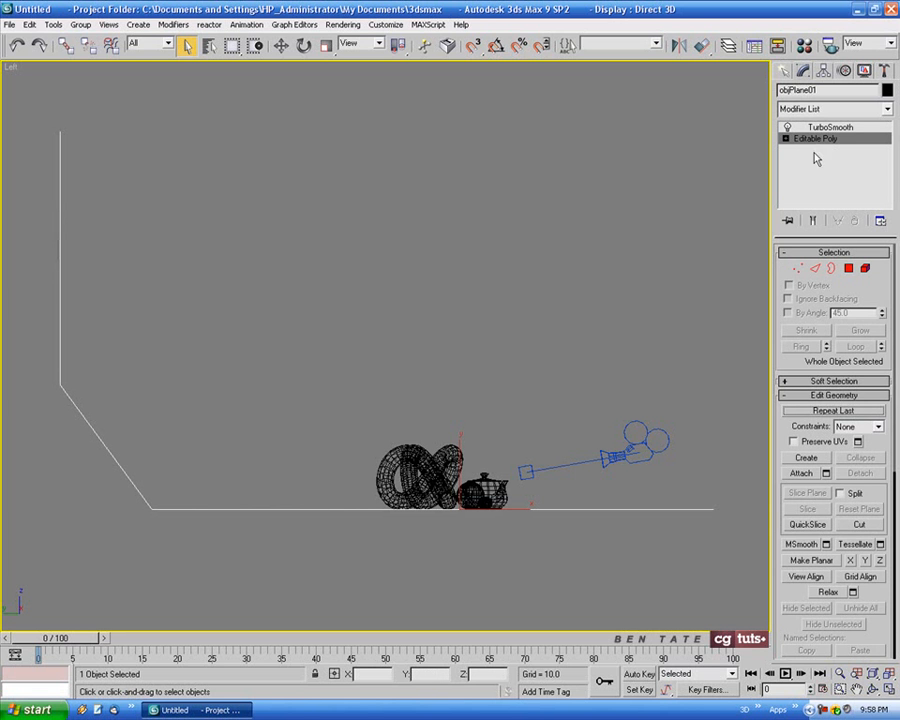
pyautogui.click(797, 268)
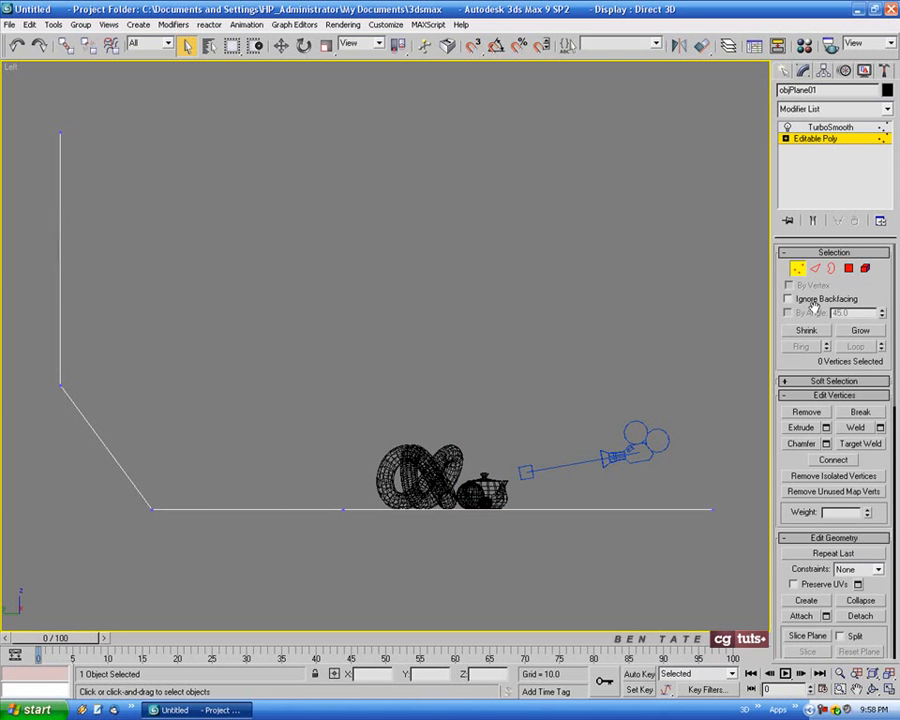
pyautogui.click(814, 222)
pyautogui.click(281, 45)
pyautogui.moveTo(300, 472); pyautogui.dragTo(390, 521)
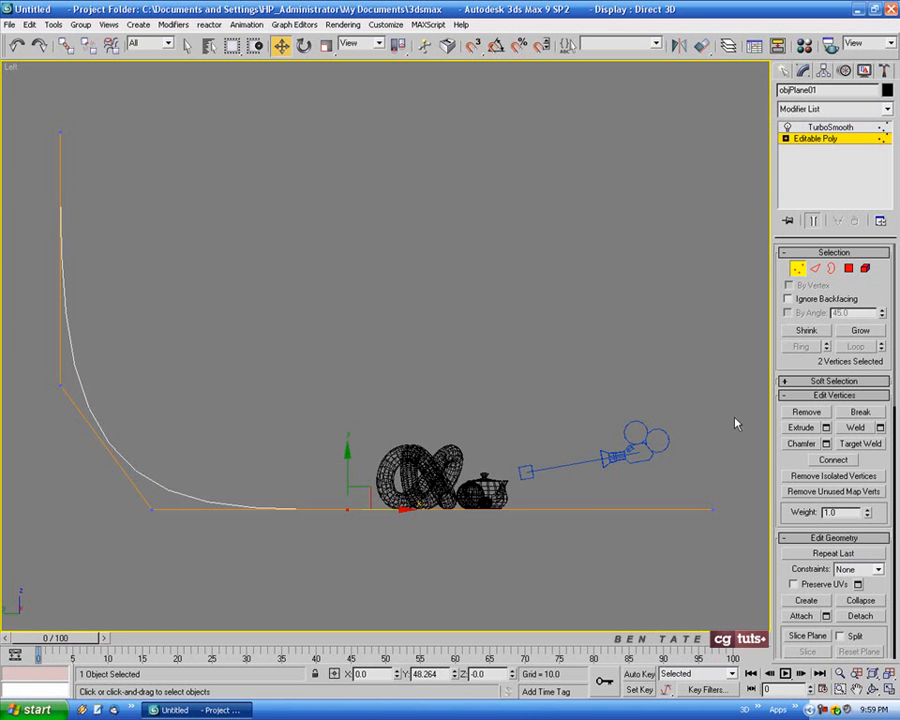
pyautogui.click(797, 270)
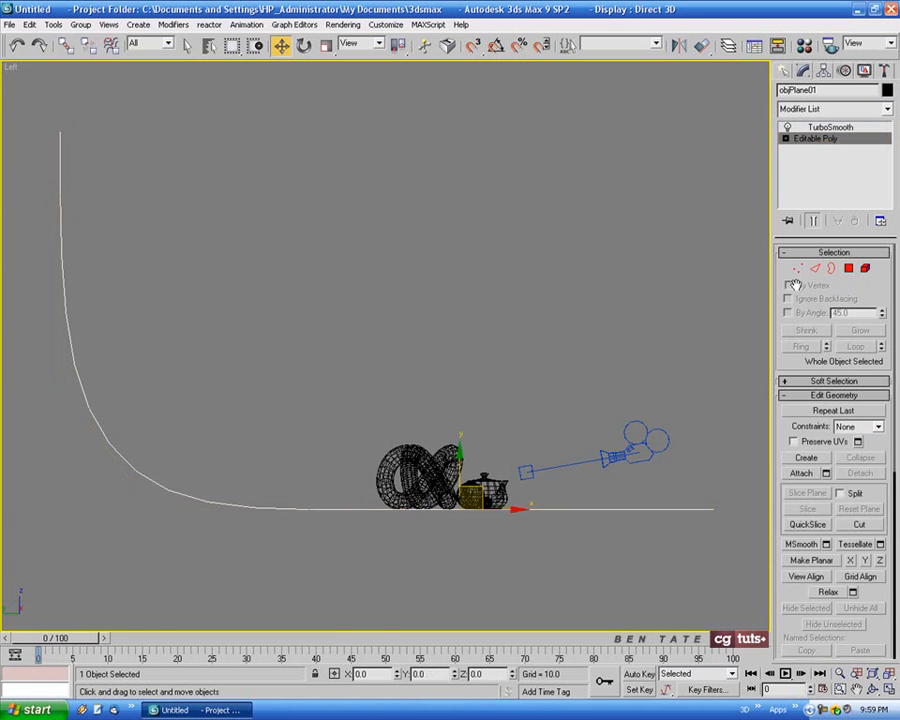
pyautogui.click(828, 128)
# Maximize the Camera01 view and check the smoothed backdrop without edged faces before showing the edges again
pyautogui.hotkey('alt', 'w')
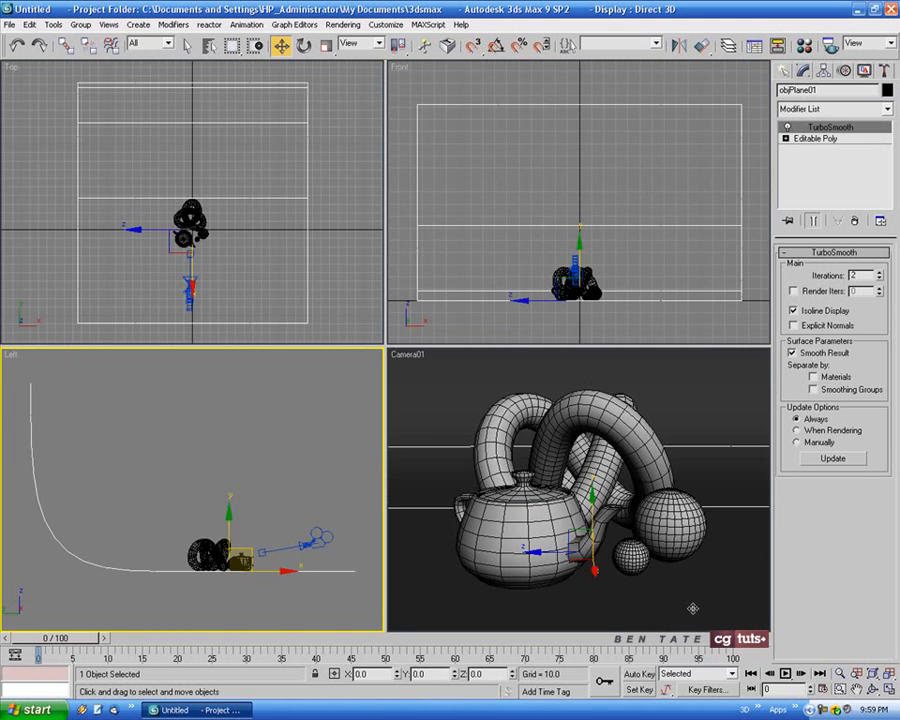
pyautogui.rightClick(684, 546)
pyautogui.hotkey('alt', 'w')
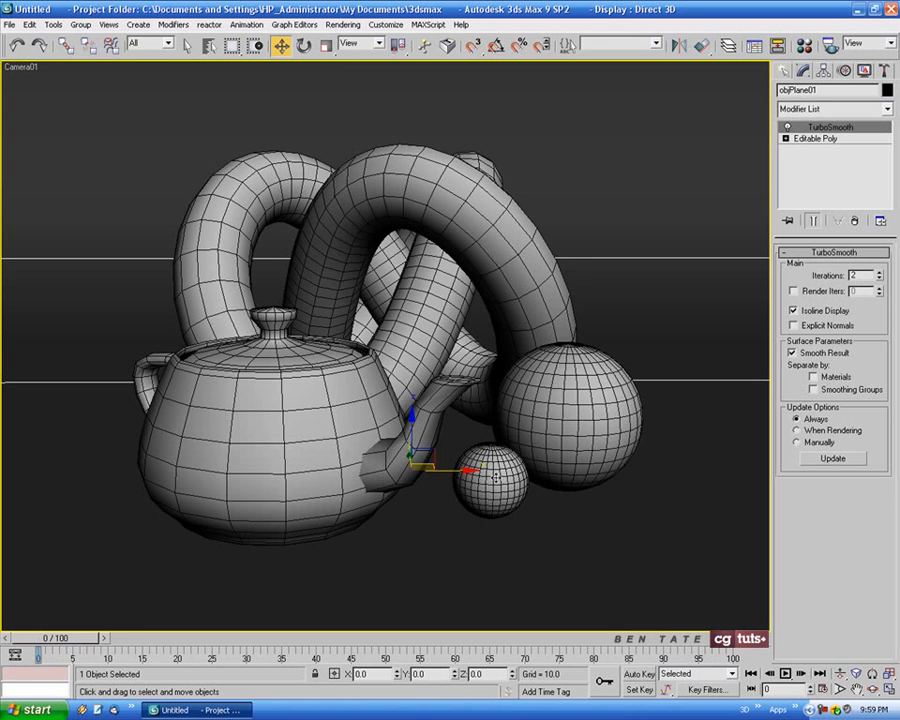
pyautogui.press('F4')
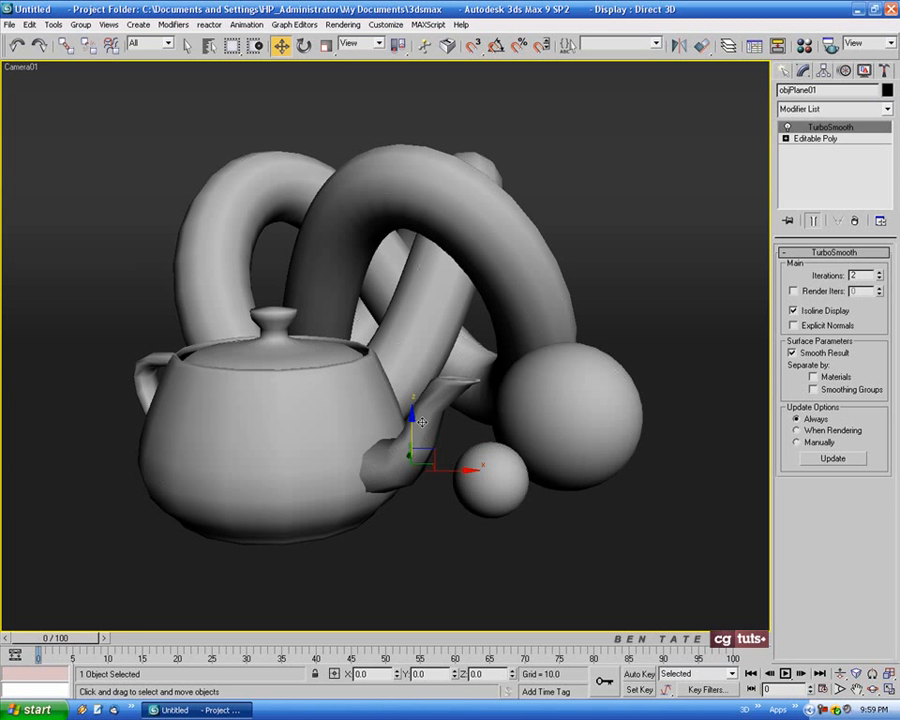
pyautogui.press('F4')
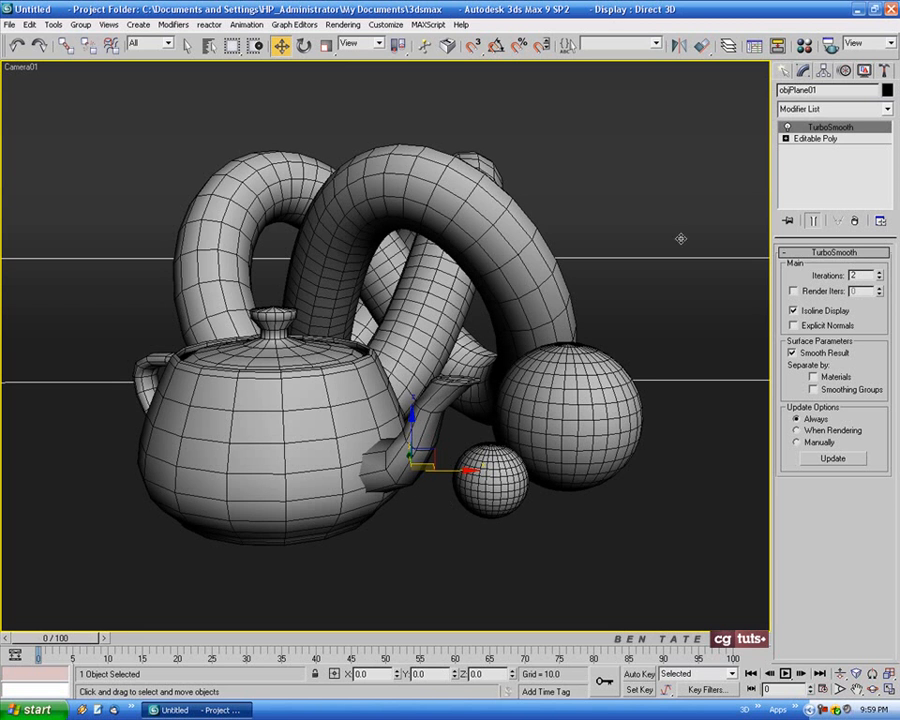
# Copy the backdrop's TurboSmooth modifier and paste it onto the torus knot
pyautogui.rightClick(831, 134)
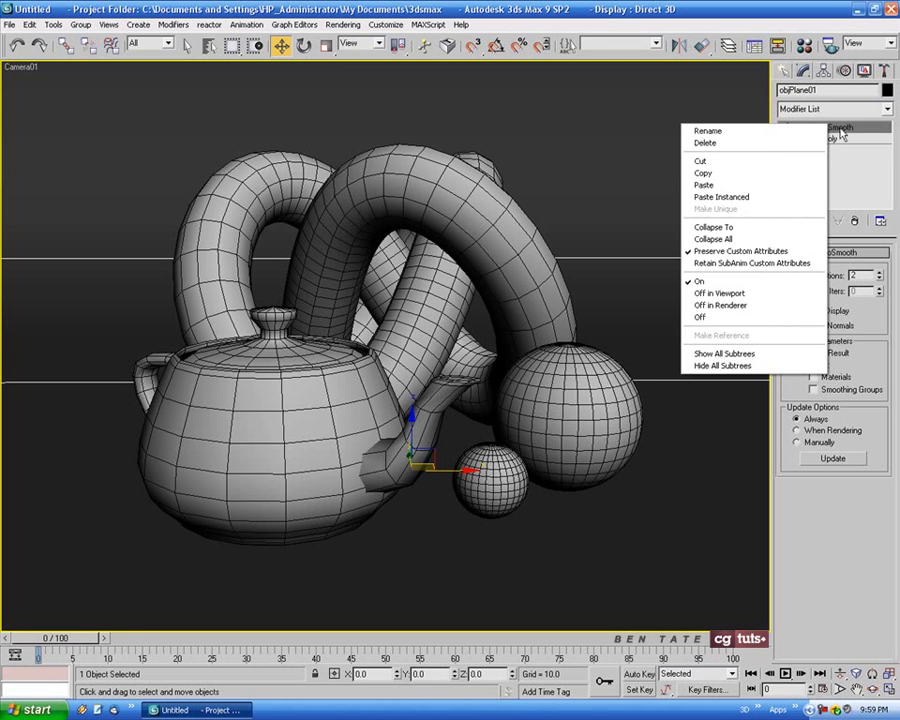
pyautogui.click(778, 174)
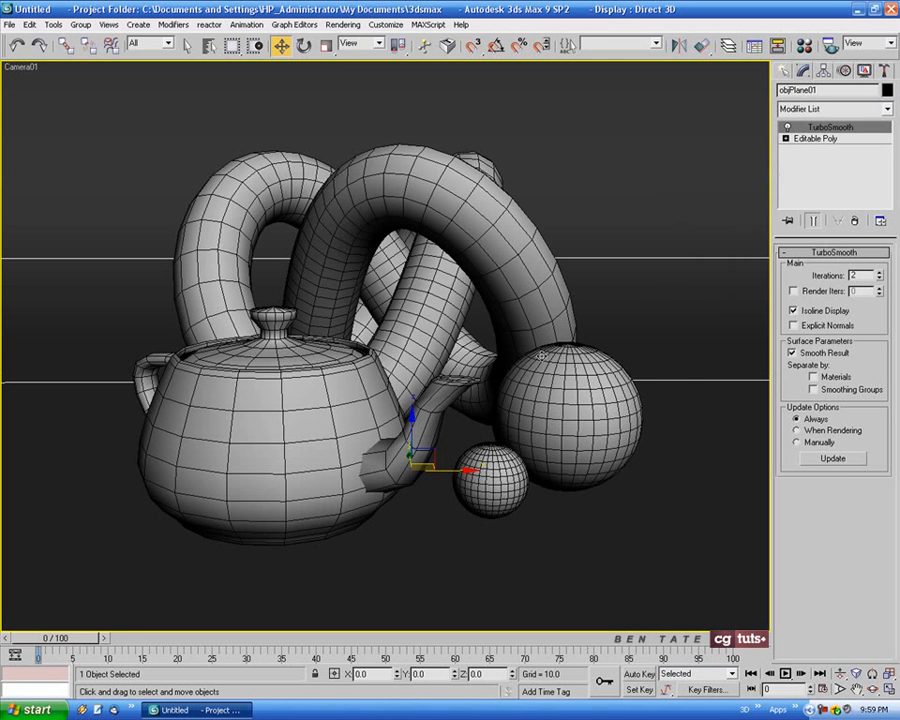
pyautogui.click(392, 184)
pyautogui.click(392, 184)
pyautogui.click(392, 184)
pyautogui.click(396, 184)
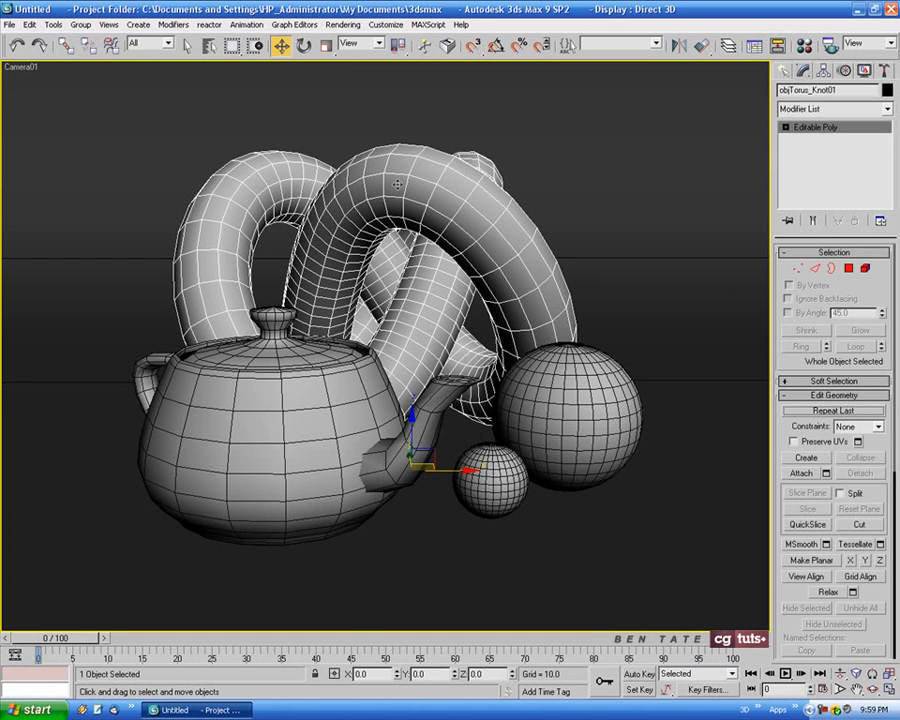
pyautogui.rightClick(809, 131)
pyautogui.click(830, 136)
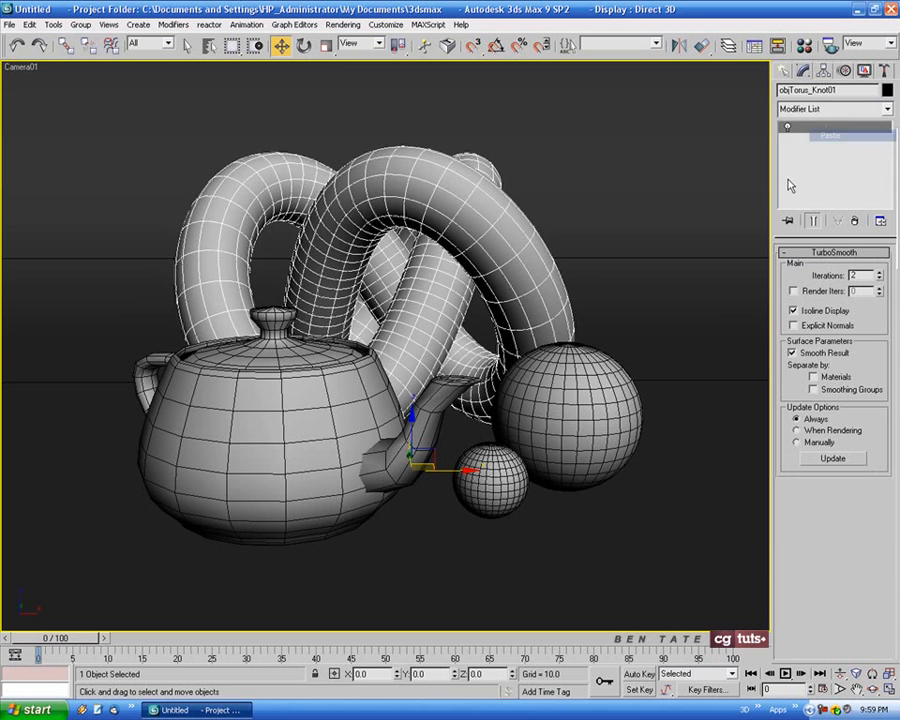
pyautogui.click(257, 451)
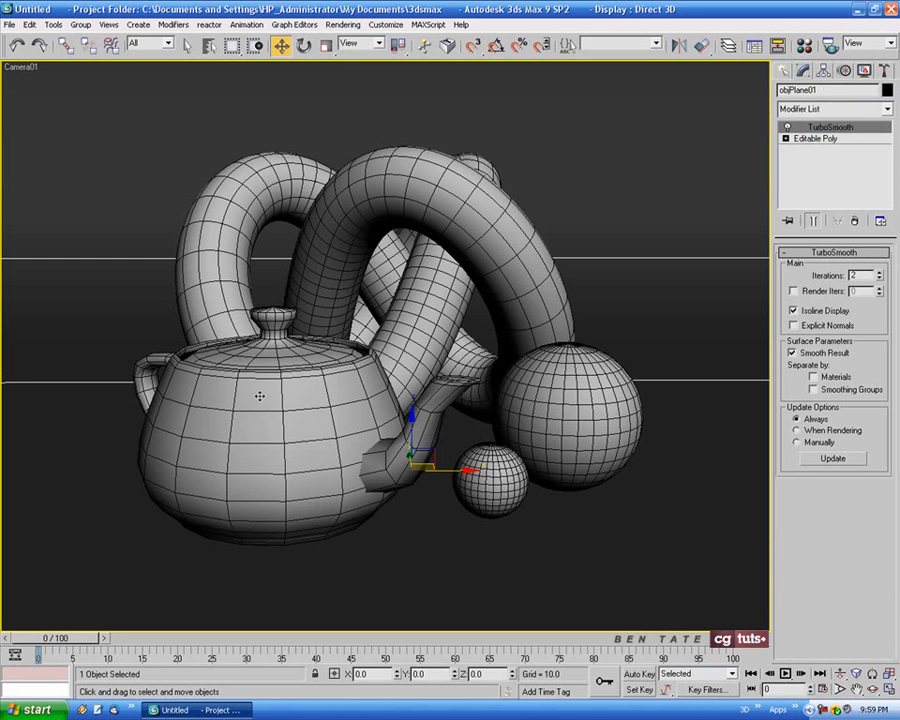
# Paste the copied TurboSmooth modifier onto the teapot, the small sphere and the large sphere
pyautogui.rightClick(826, 127)
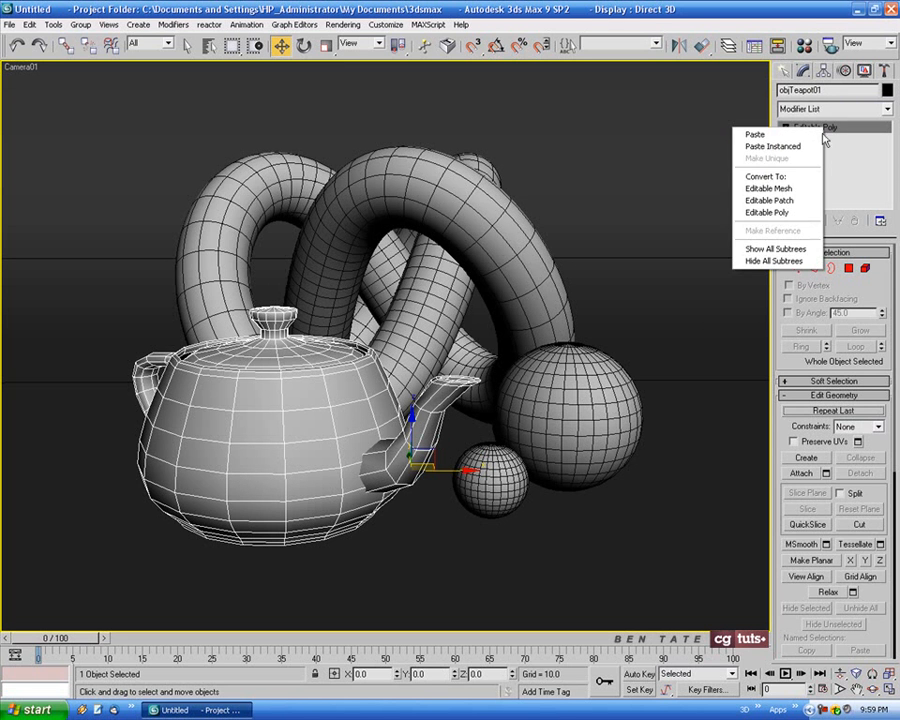
pyautogui.click(760, 134)
pyautogui.click(517, 483)
pyautogui.rightClick(826, 127)
pyautogui.click(758, 132)
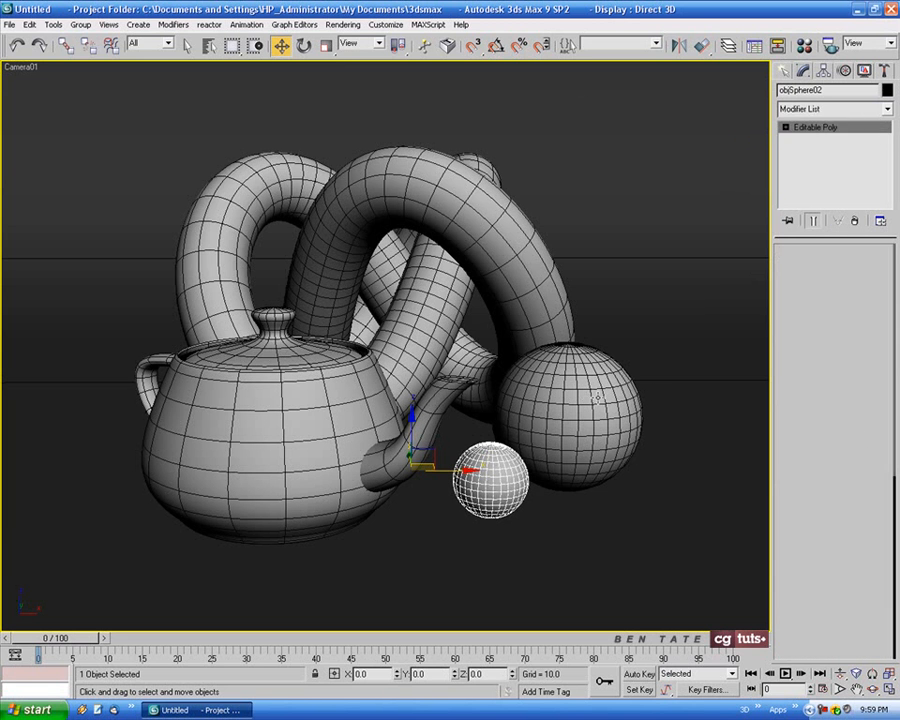
pyautogui.click(597, 398)
pyautogui.rightClick(826, 127)
pyautogui.click(746, 134)
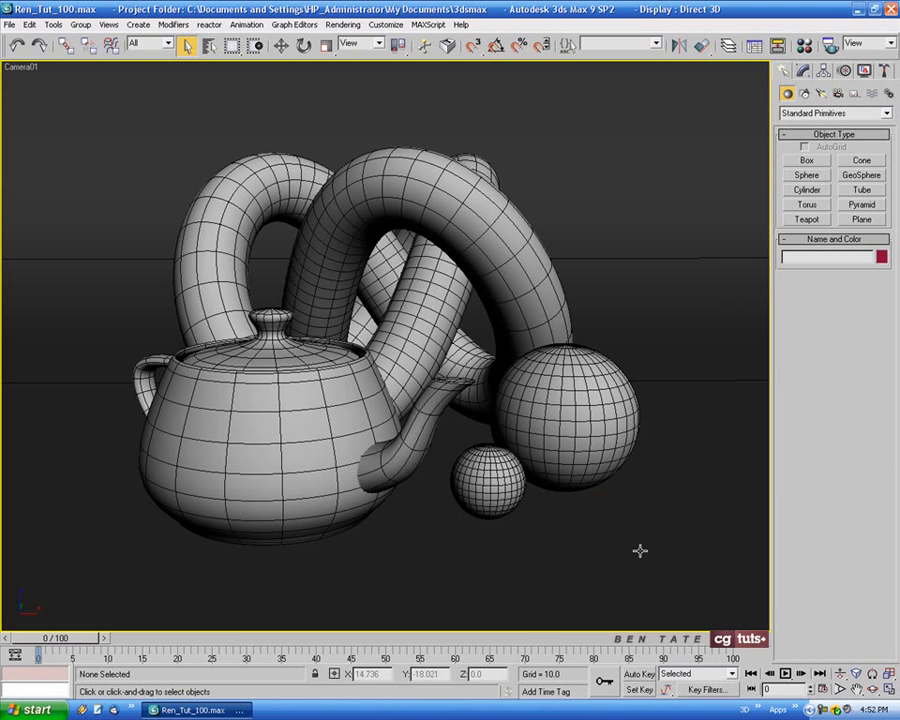
# Render Camera01, clone the rendered image and minimize the clone for reference, and close the original render window
pyautogui.hotkey('shift', 'q')
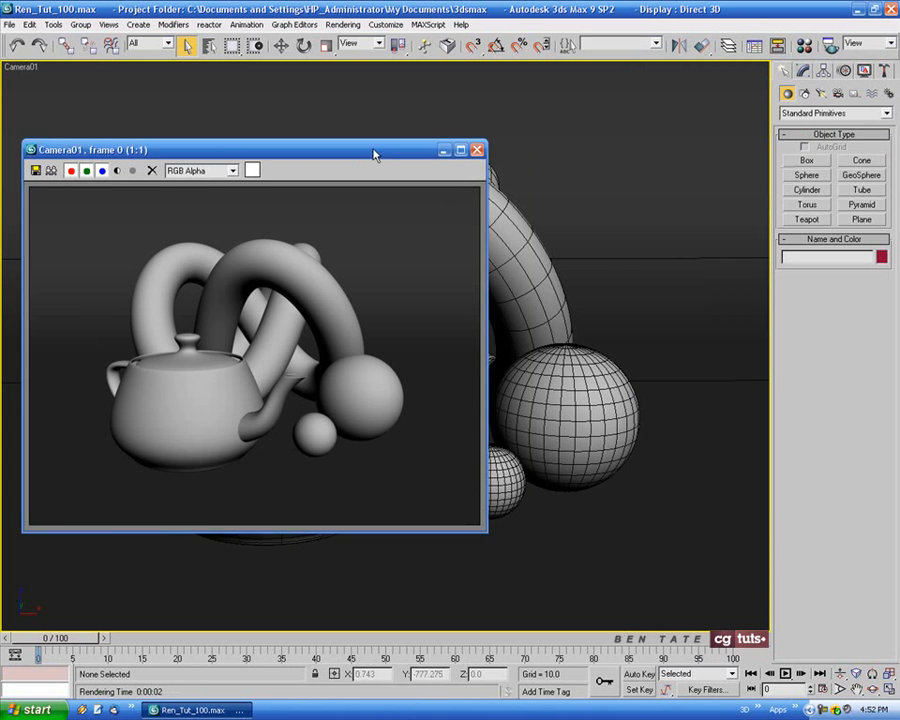
pyautogui.moveTo(372, 150); pyautogui.dragTo(471, 153)
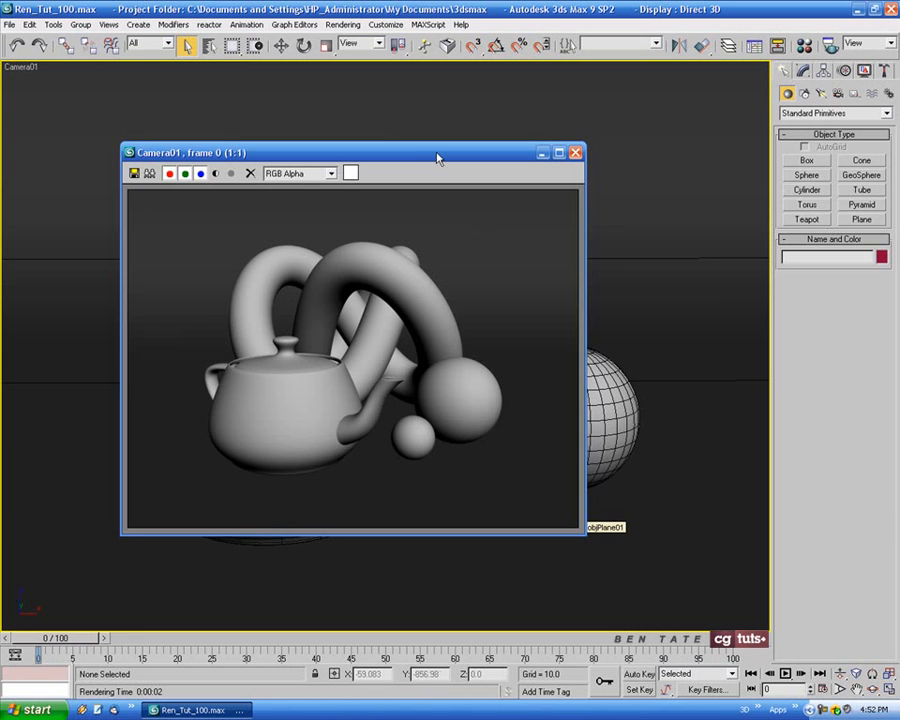
pyautogui.moveTo(437, 158); pyautogui.dragTo(462, 145)
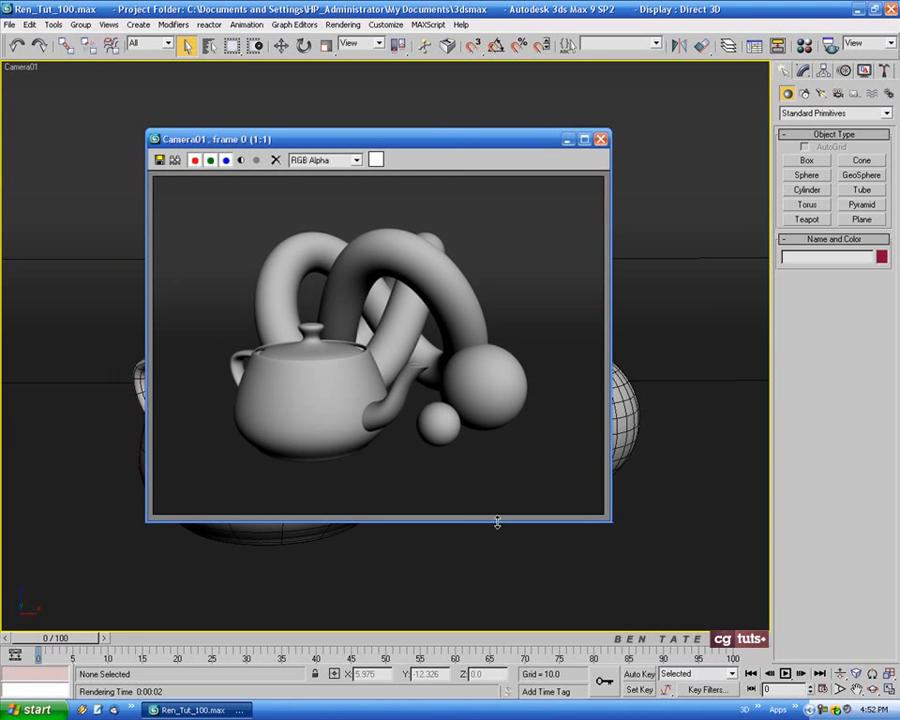
pyautogui.click(177, 161)
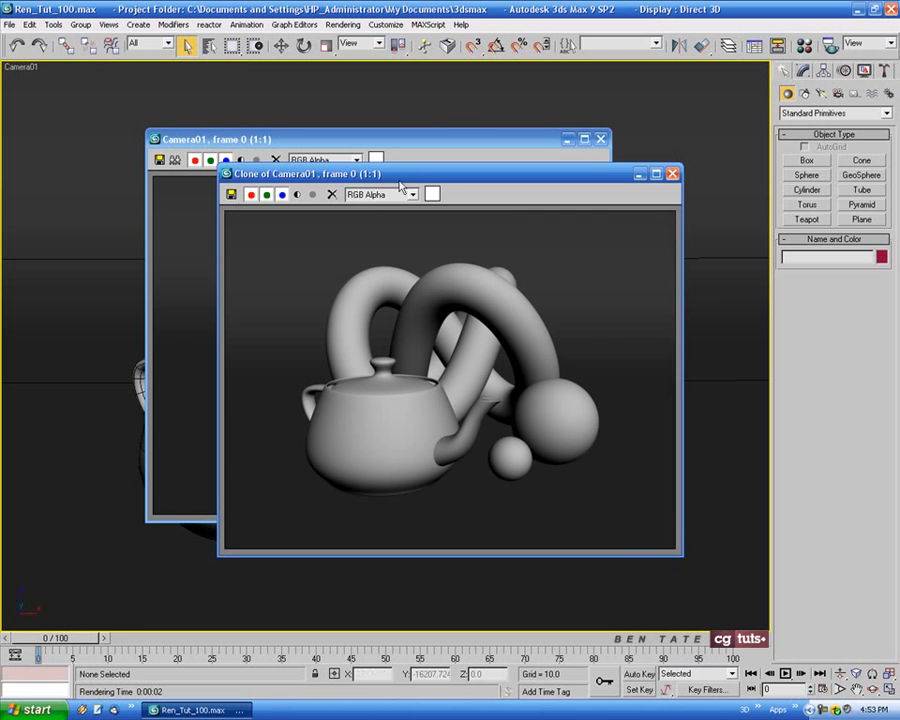
pyautogui.moveTo(398, 184); pyautogui.dragTo(361, 200)
pyautogui.click(591, 193)
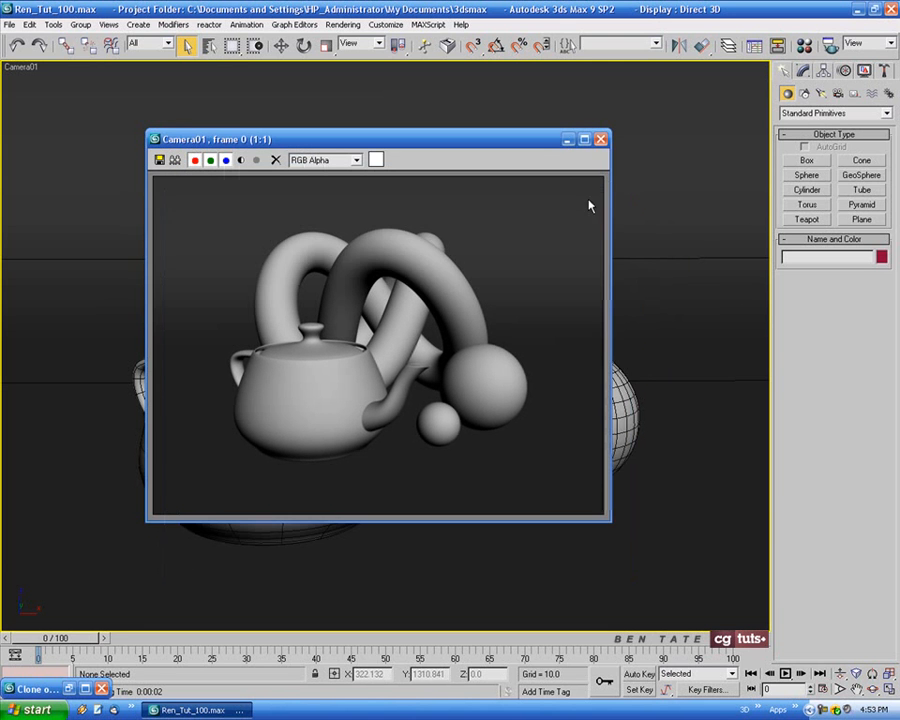
pyautogui.click(600, 139)
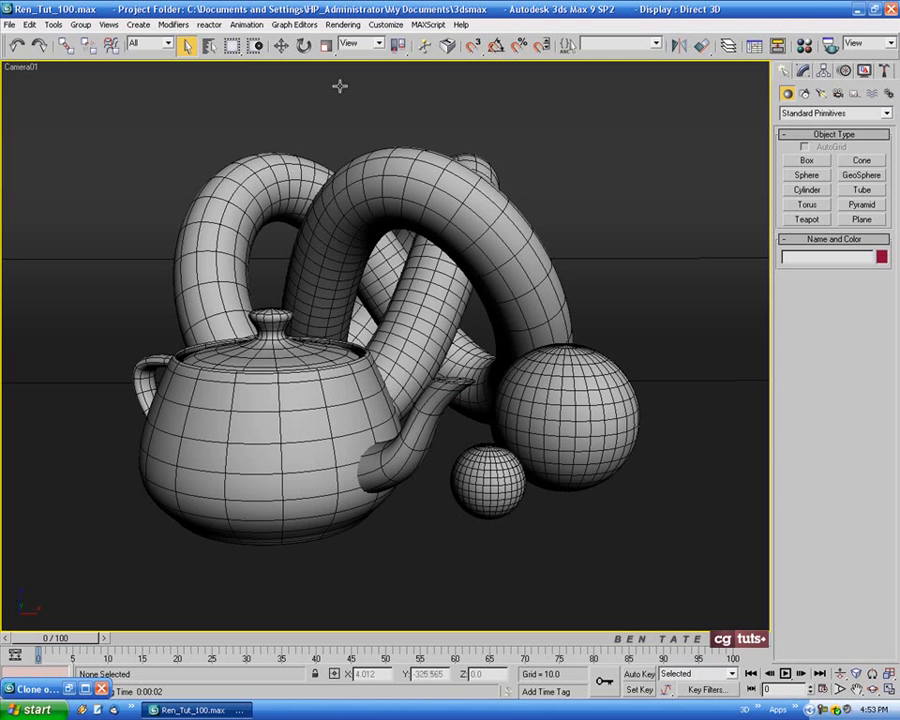
# Open the render settings and choose Light Tracer as the advanced lighting plug-in
pyautogui.click(349, 27)
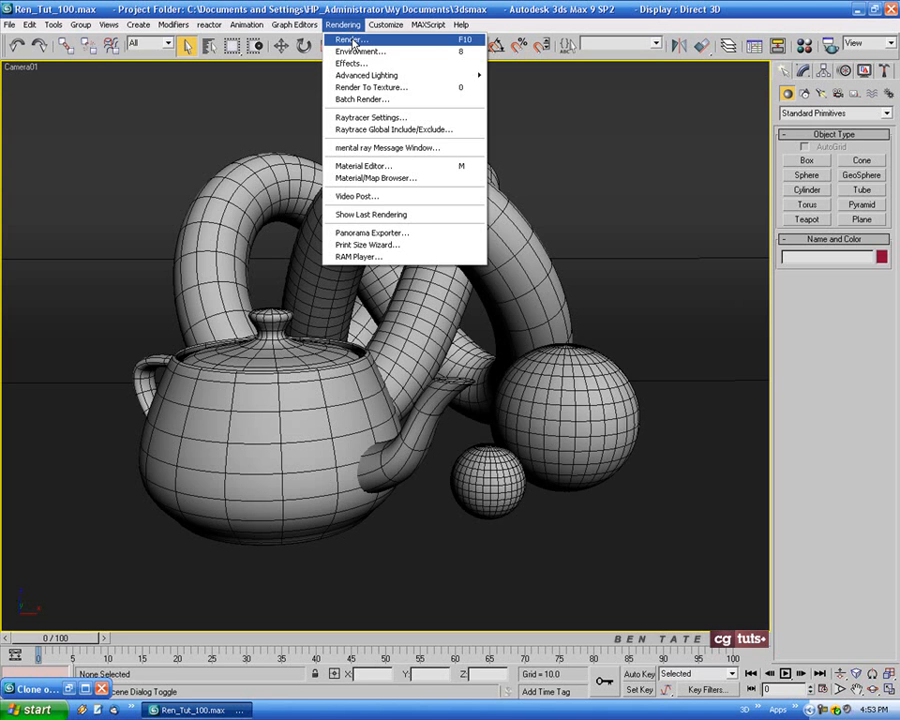
pyautogui.click(352, 40)
pyautogui.moveTo(576, 127); pyautogui.dragTo(407, 127)
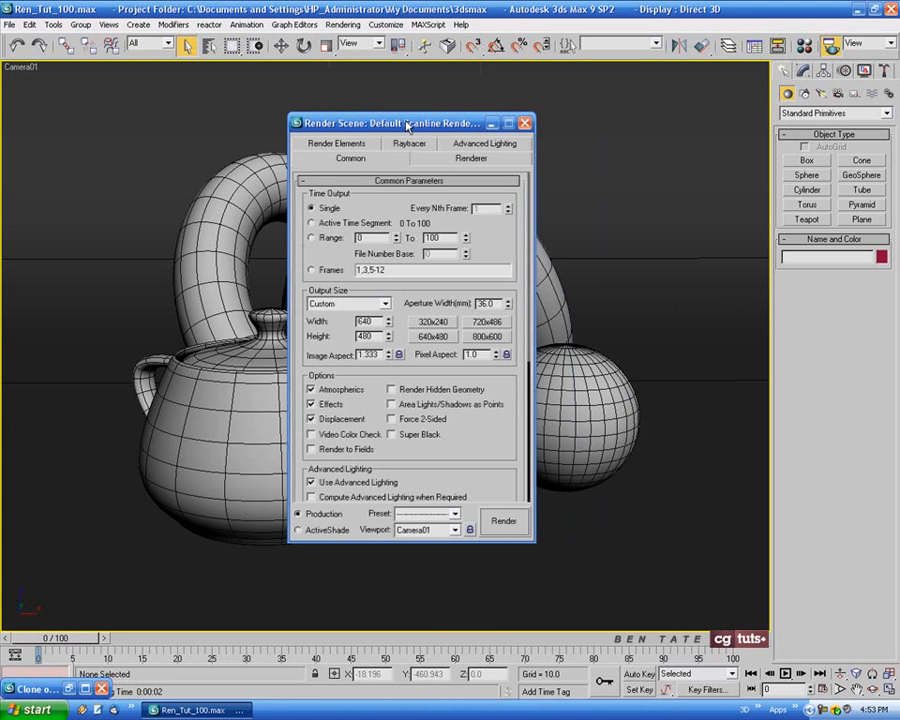
pyautogui.click(487, 146)
pyautogui.click(464, 203)
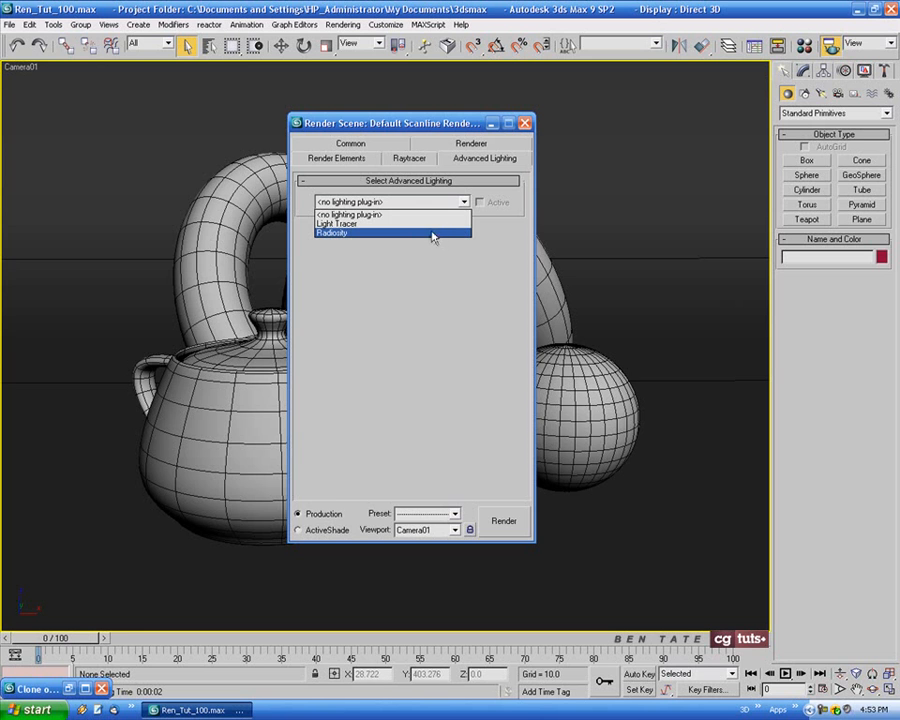
pyautogui.click(367, 224)
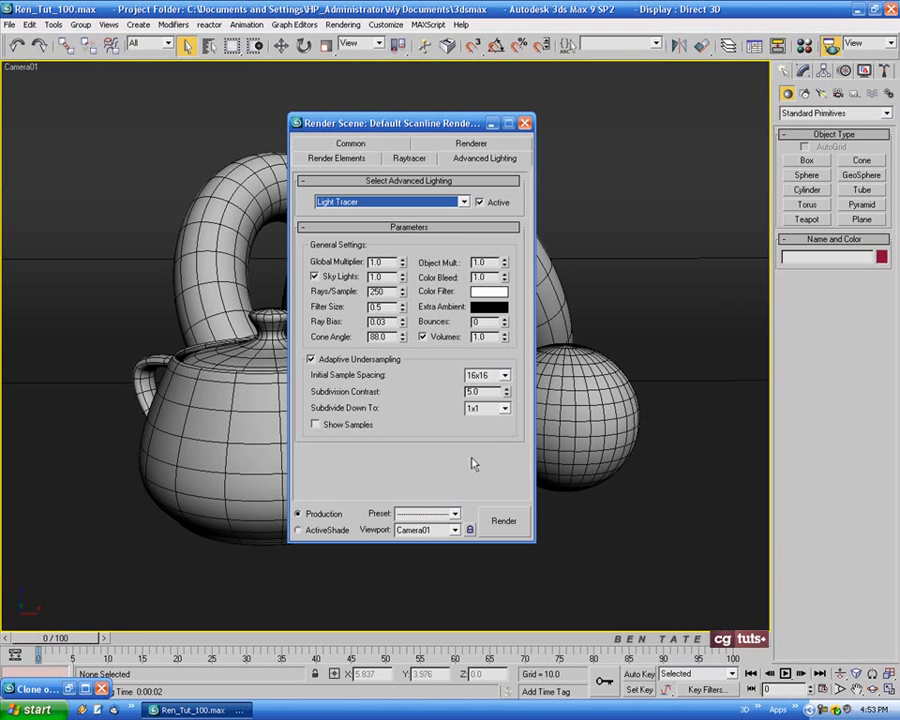
# Test-render Camera01 with the Light Tracer active, inspect the image, and close the render and settings windows
pyautogui.click(511, 532)
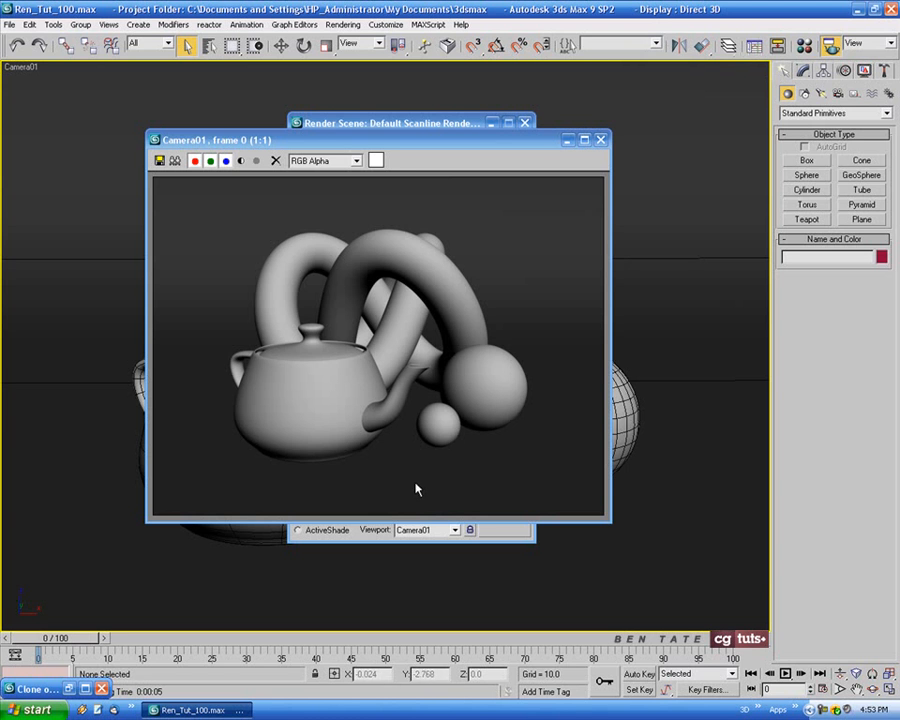
pyautogui.moveTo(512, 141); pyautogui.dragTo(470, 165)
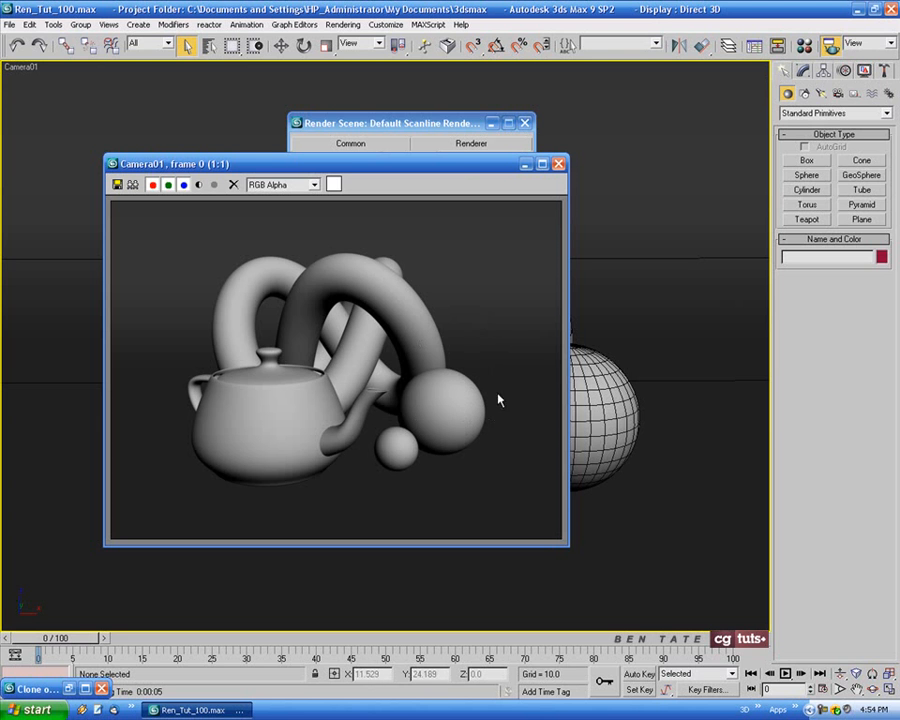
pyautogui.click(558, 163)
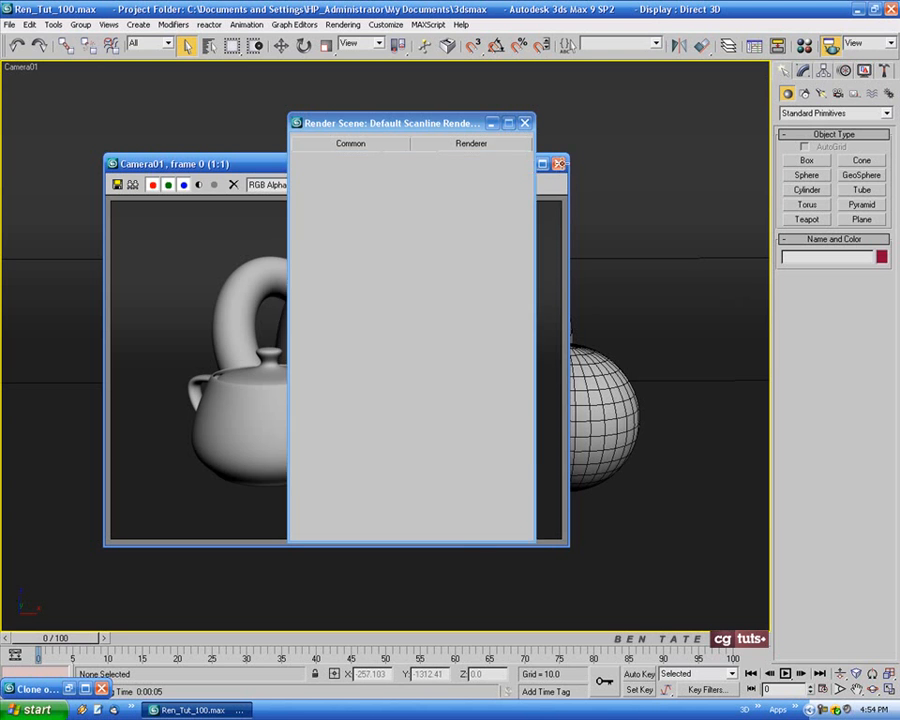
pyautogui.click(524, 123)
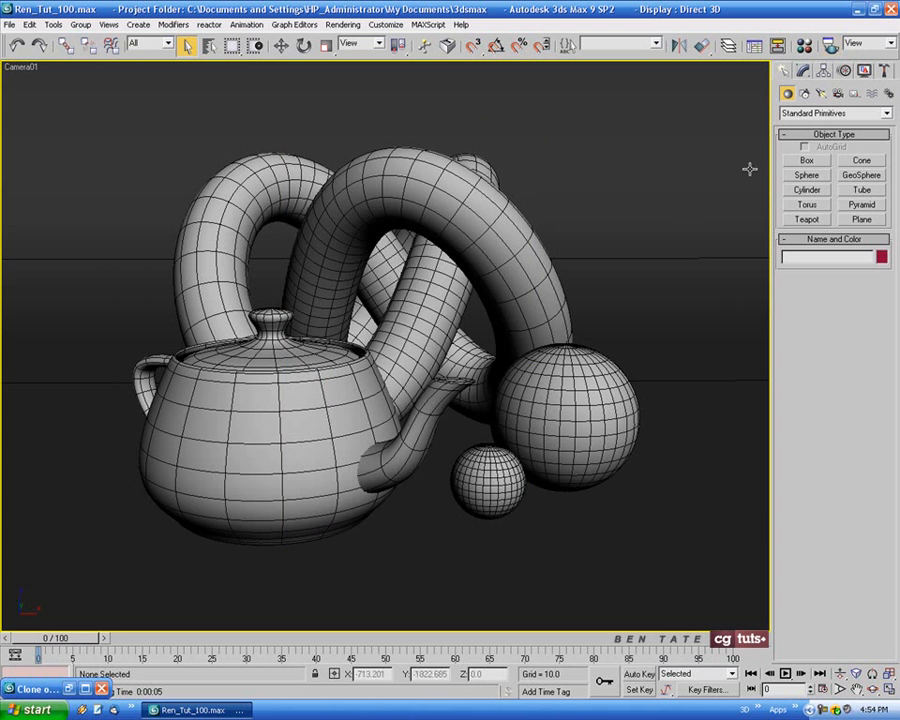
# Place a Skylight near the backdrop's front corner in the Top view and return to the maximized Camera01 view
pyautogui.click(821, 94)
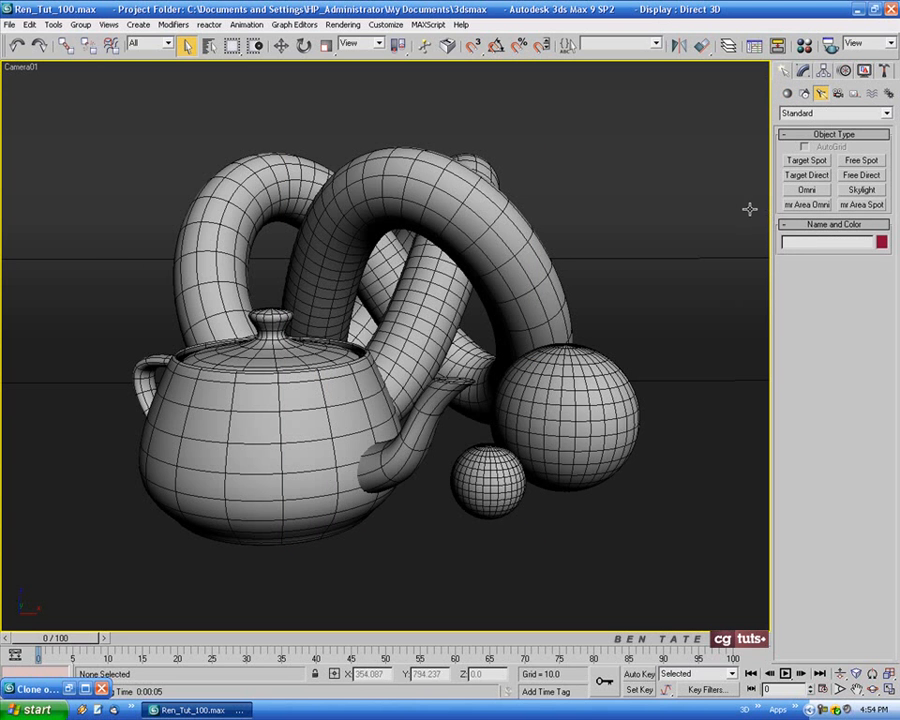
pyautogui.click(861, 190)
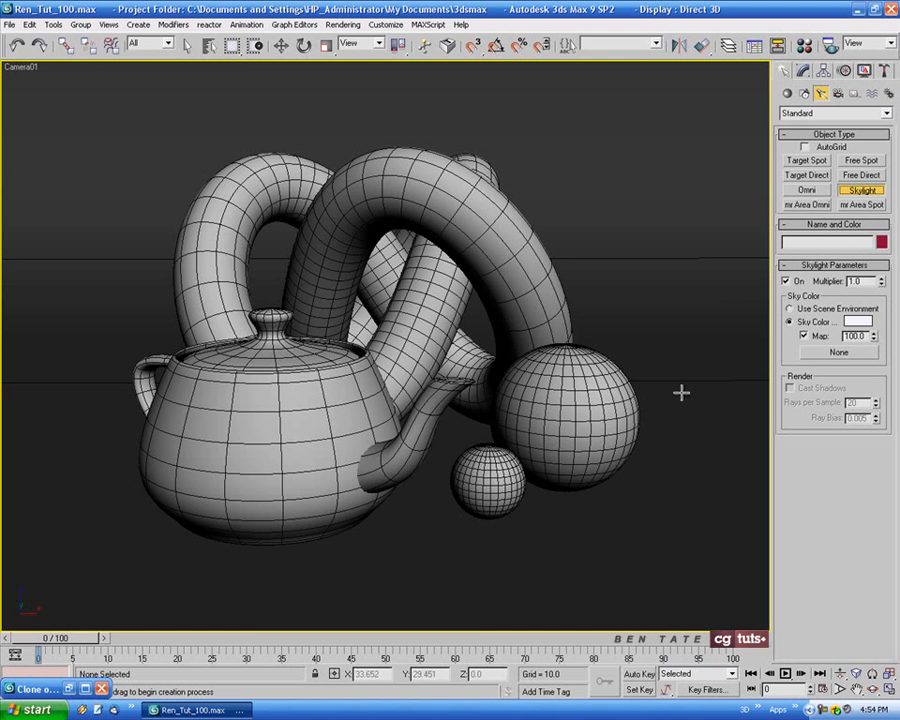
pyautogui.hotkey('alt', 'w')
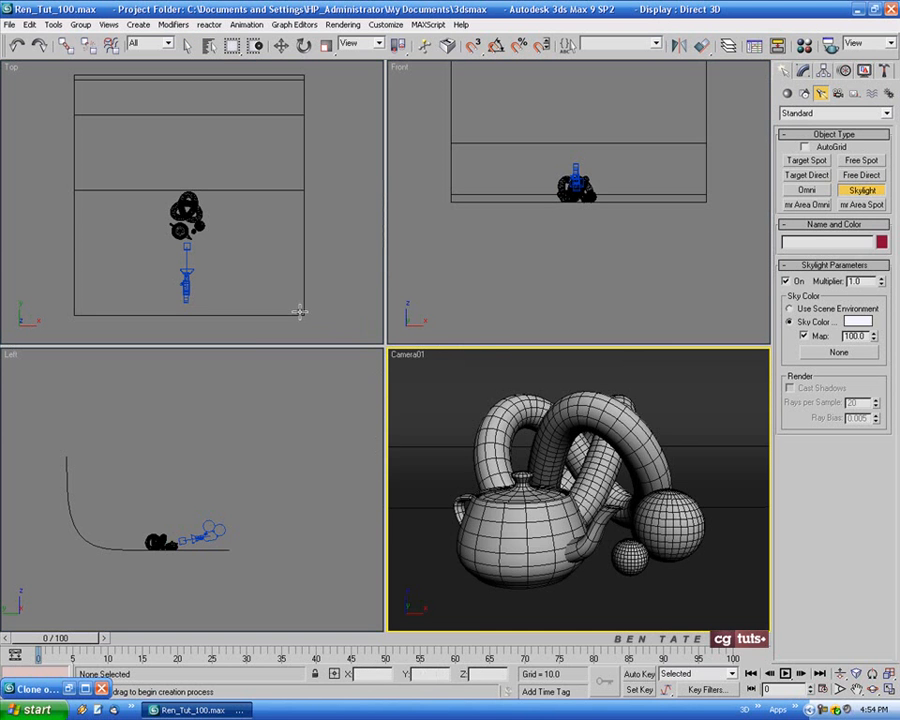
pyautogui.click(289, 300)
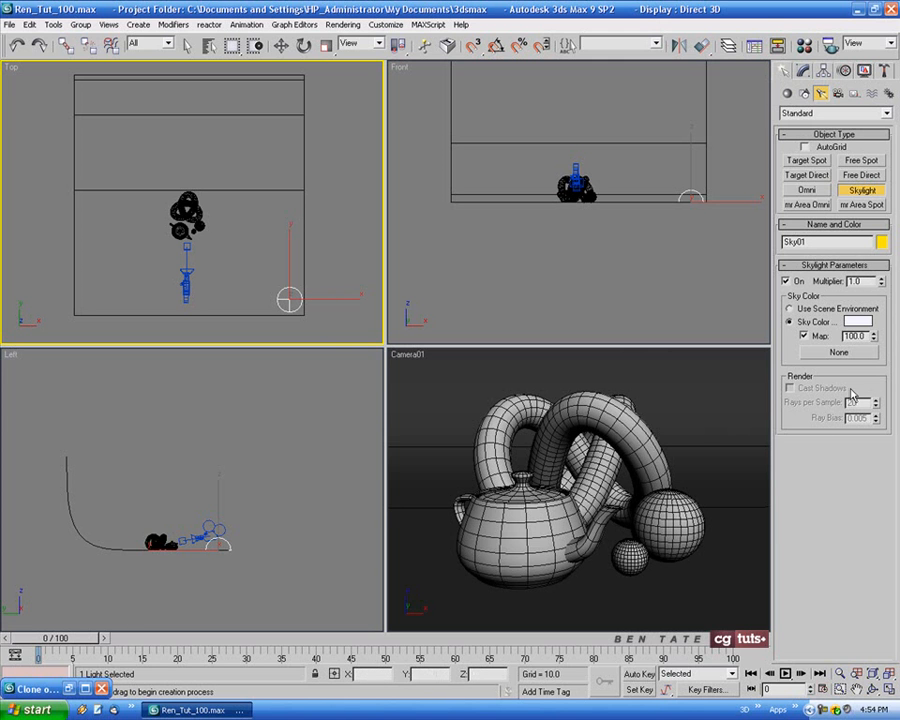
pyautogui.hotkey('alt', 'w')
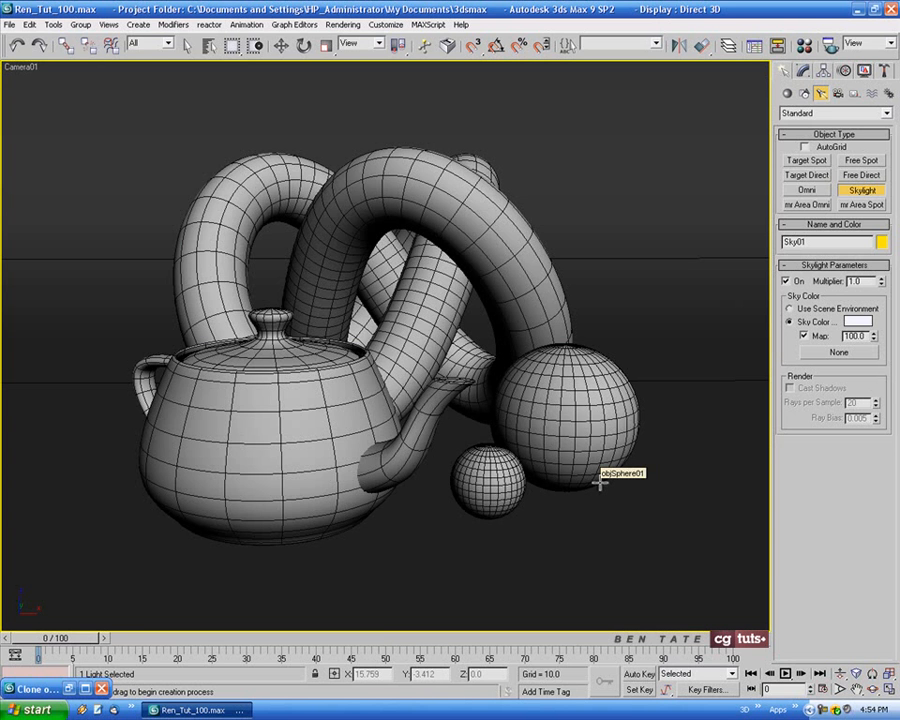
# Render Camera01 with the skylight, compare it side by side with the cloned first render, and minimize that clone again
pyautogui.hotkey('shift', 'q')
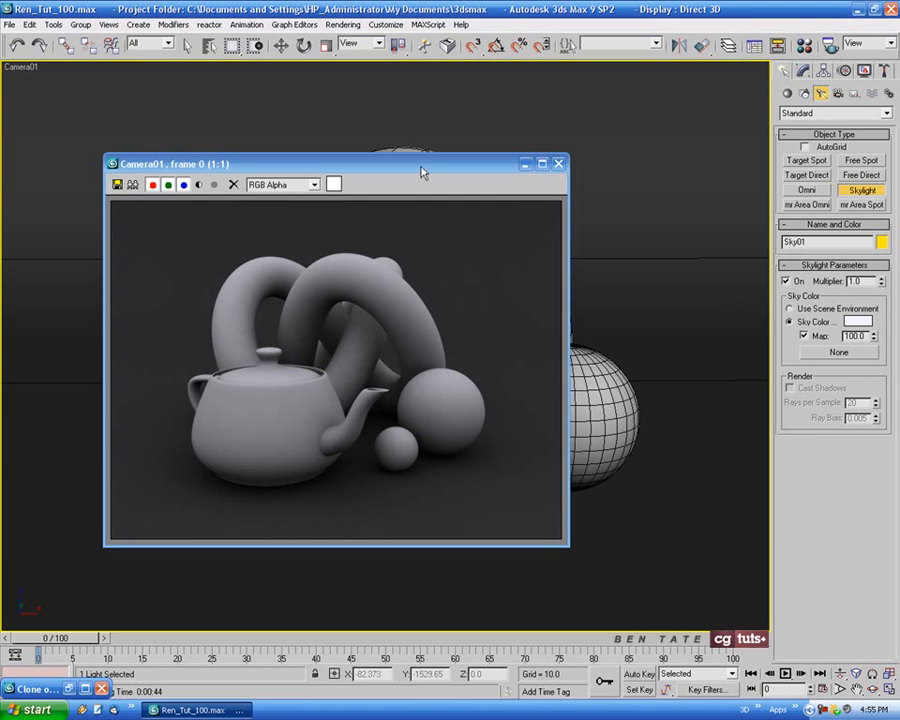
pyautogui.moveTo(421, 172); pyautogui.dragTo(652, 149)
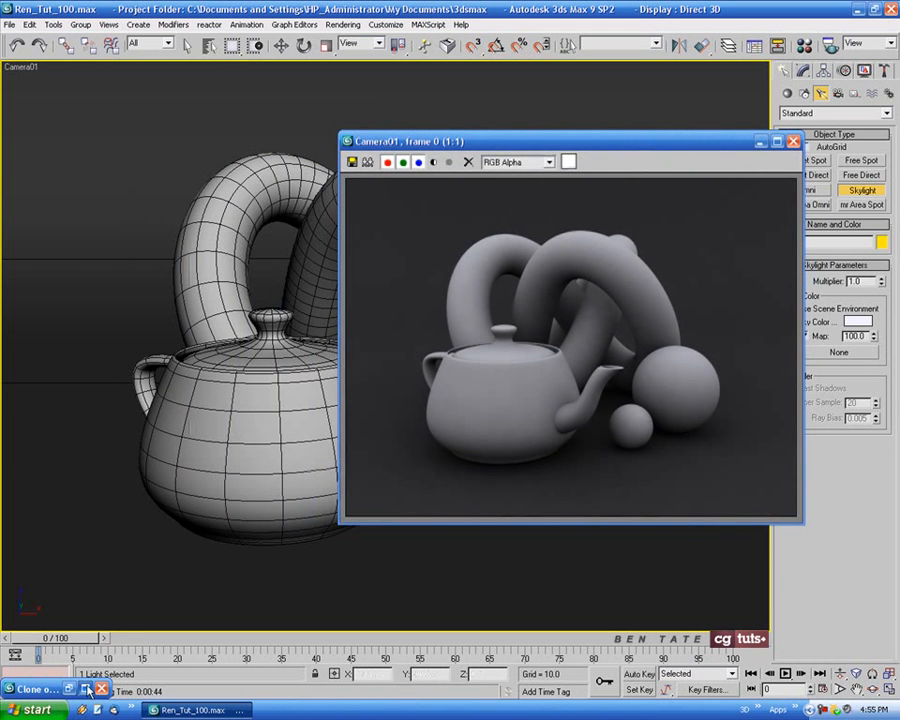
pyautogui.click(70, 689)
pyautogui.moveTo(562, 198); pyautogui.dragTo(330, 152)
pyautogui.moveTo(508, 142); pyautogui.dragTo(575, 145)
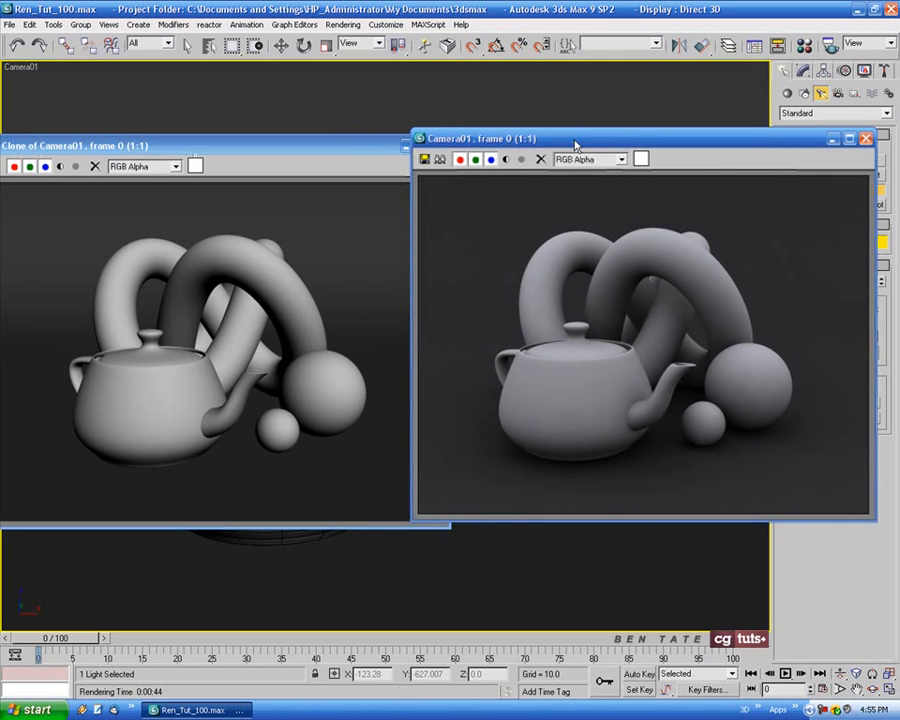
pyautogui.moveTo(354, 148); pyautogui.dragTo(374, 141)
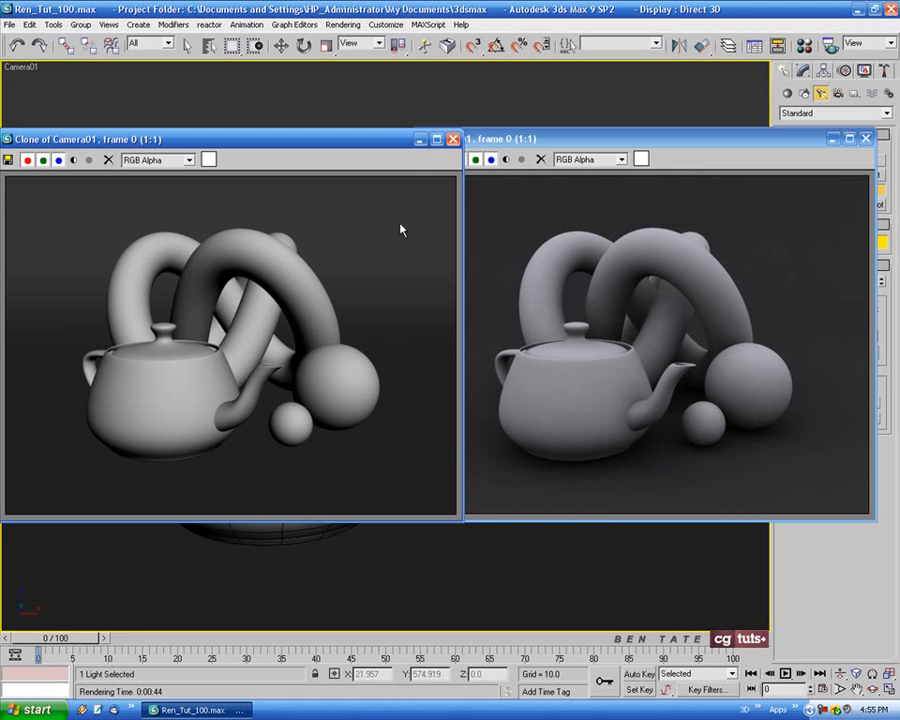
pyautogui.click(420, 139)
# Clone the skylight render, minimize the clone for reference, and minimize the original render window
pyautogui.moveTo(615, 137)
pyautogui.mouseDown()
pyautogui.moveTo(371, 141)
pyautogui.moveTo(349, 152)
pyautogui.mouseUp()
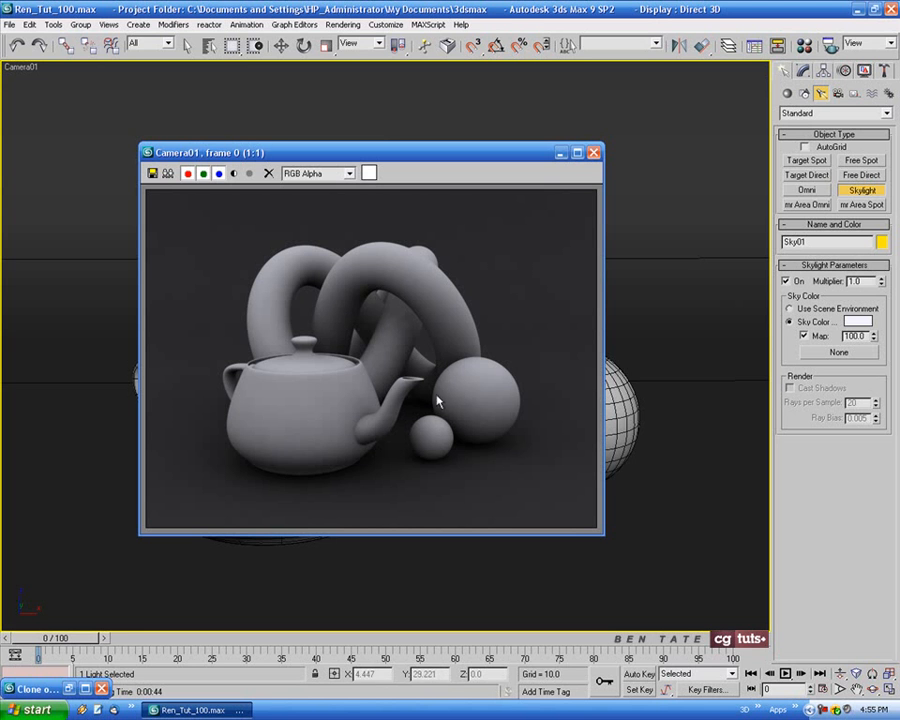
pyautogui.click(168, 173)
pyautogui.click(639, 174)
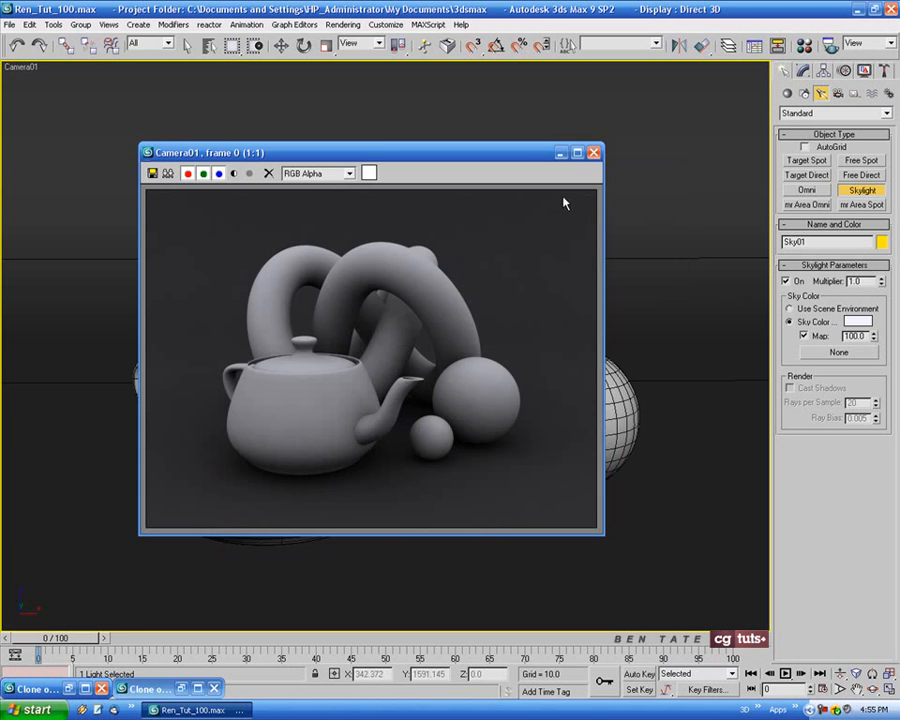
pyautogui.click(561, 152)
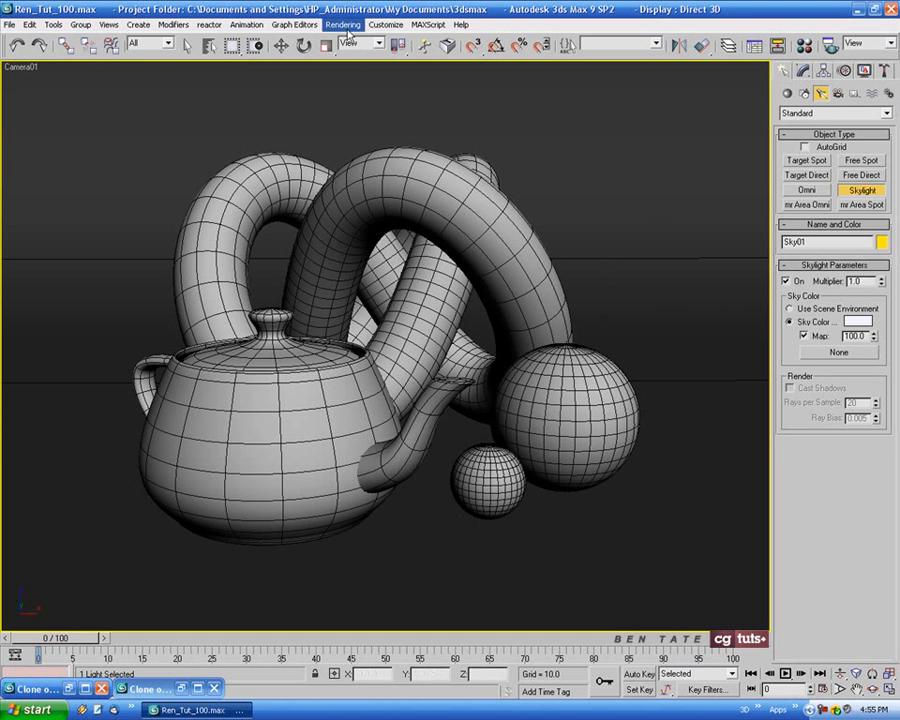
# Increase the Light Tracer's Global Multiplier in the advanced lighting settings and render Camera01 again
pyautogui.press('F10')
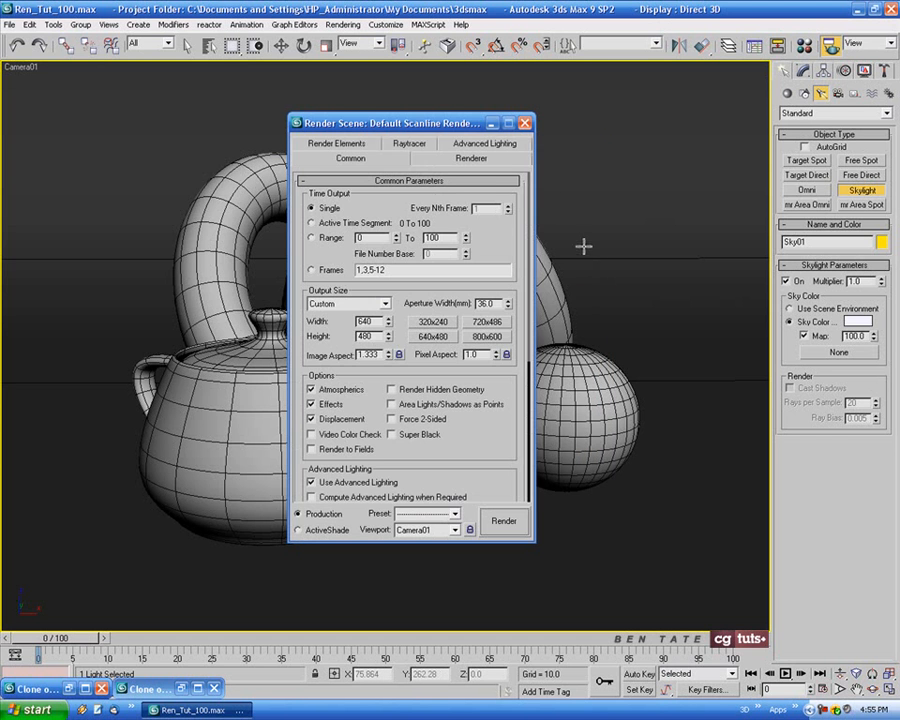
pyautogui.click(484, 145)
pyautogui.moveTo(455, 124); pyautogui.dragTo(588, 125)
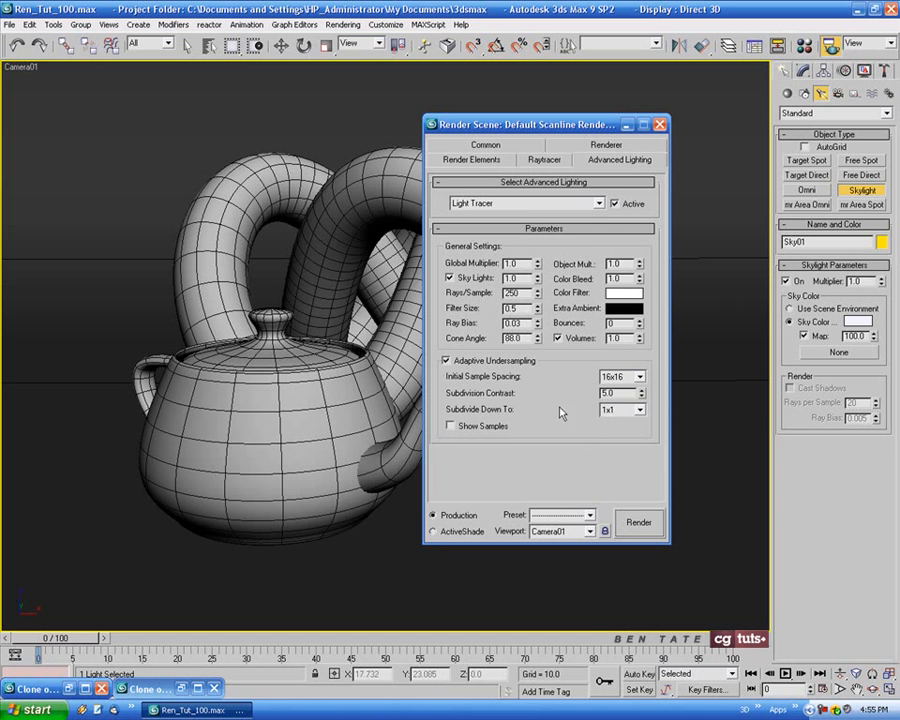
pyautogui.moveTo(543, 125); pyautogui.dragTo(511, 125)
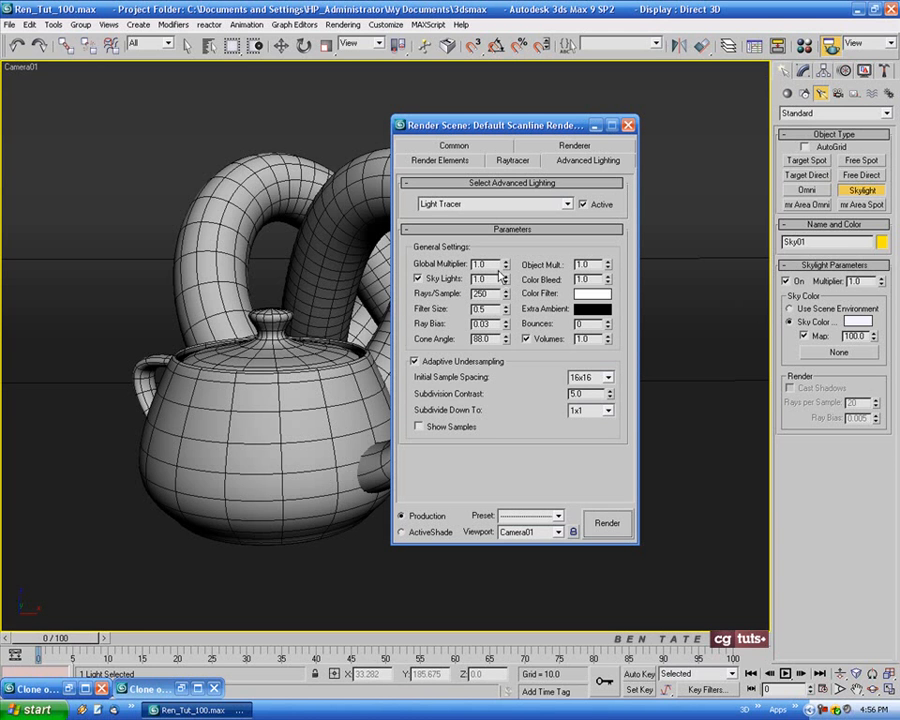
pyautogui.moveTo(487, 265); pyautogui.dragTo(465, 263)
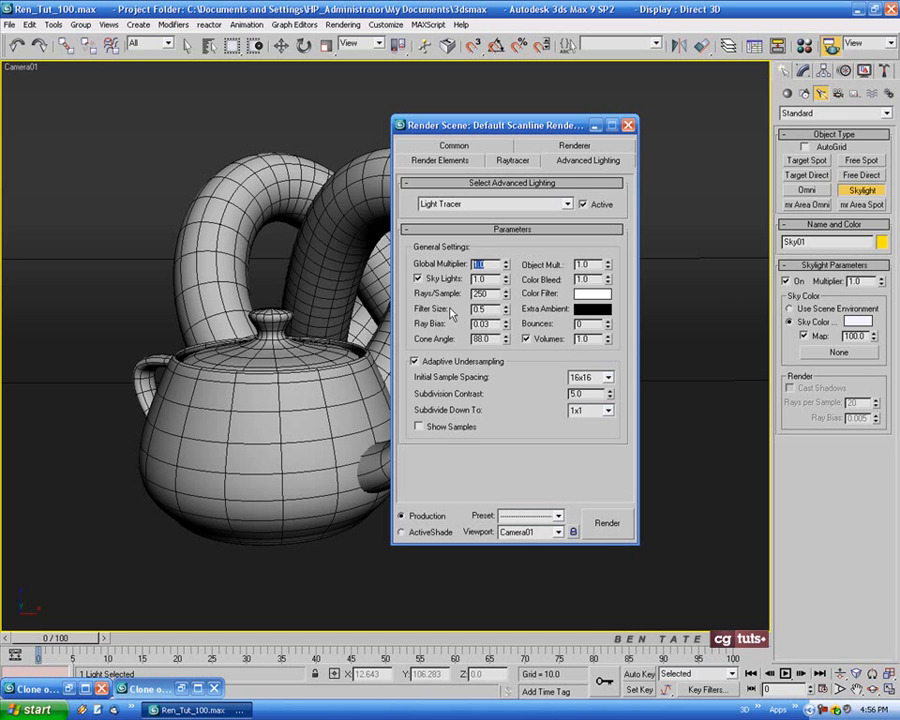
pyautogui.write('1.')
pyautogui.click(607, 522)
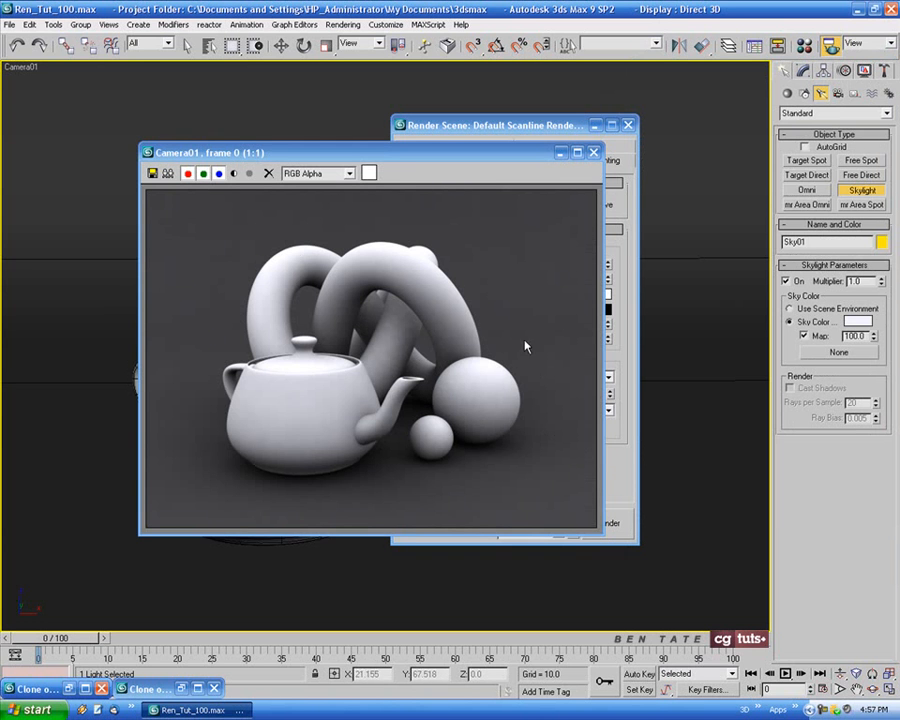
# Compare the brighter Camera01 render side by side with the cloned skylight render, and minimize both windows
pyautogui.moveTo(300, 152); pyautogui.dragTo(496, 135)
pyautogui.click(364, 156)
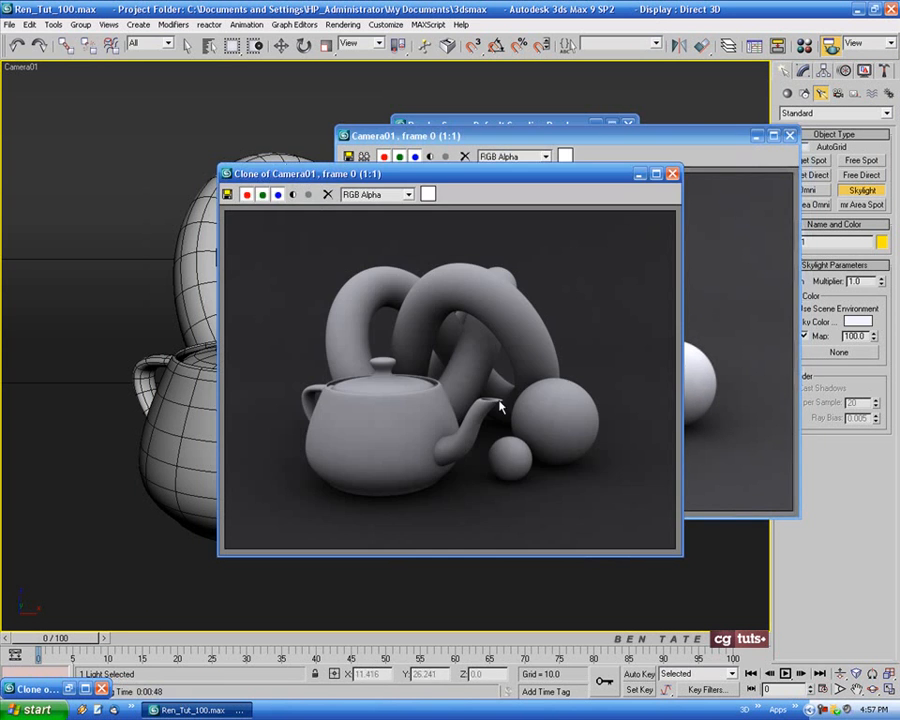
pyautogui.moveTo(571, 190); pyautogui.dragTo(343, 148)
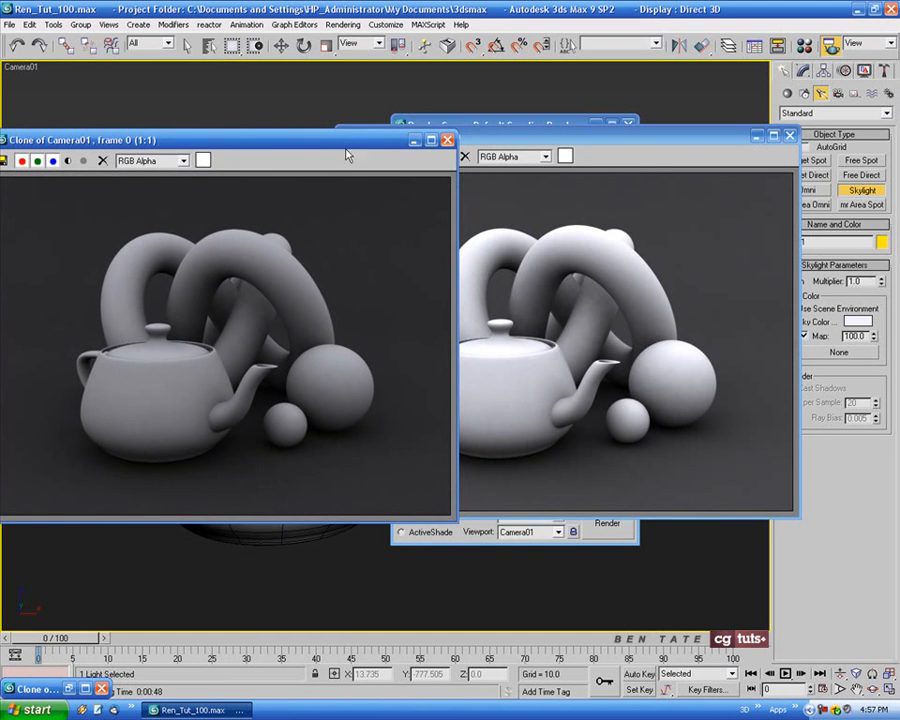
pyautogui.click(414, 140)
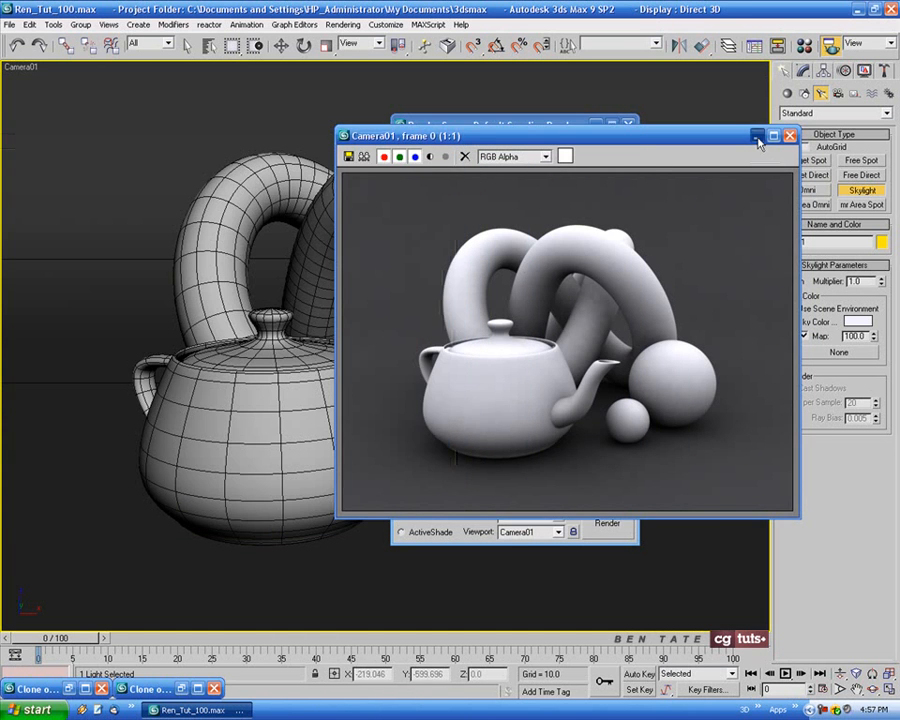
pyautogui.click(758, 138)
# Set the Light Tracer's Global Multiplier to 1.0 and Rays/Sample to 500, and render Camera01
pyautogui.doubleClick(486, 265)
pyautogui.write('1')
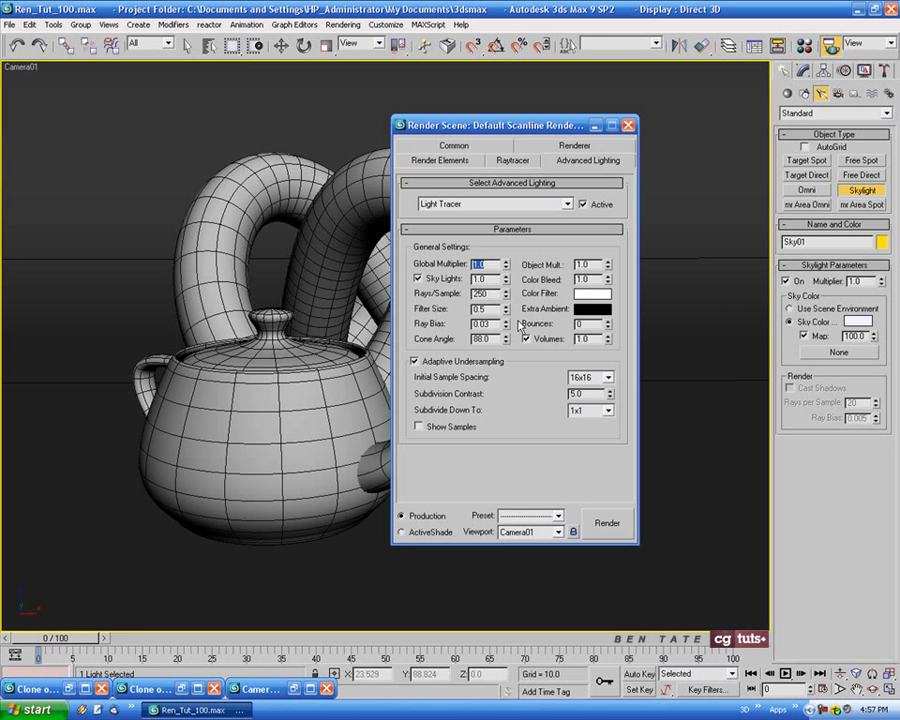
pyautogui.moveTo(534, 125); pyautogui.dragTo(508, 127)
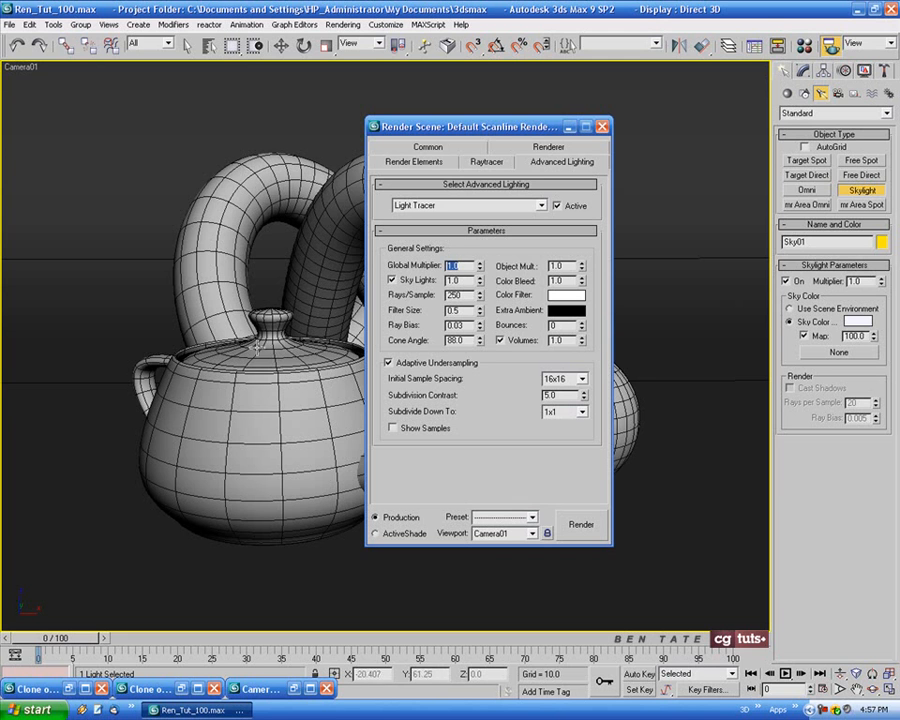
pyautogui.doubleClick(462, 296)
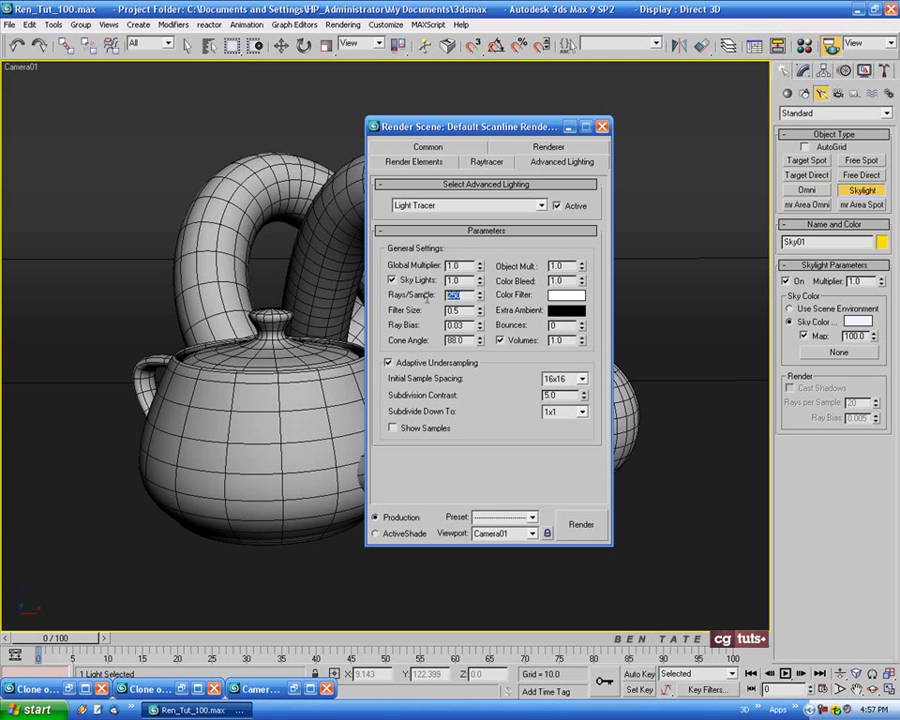
pyautogui.write('5')
pyautogui.click(581, 523)
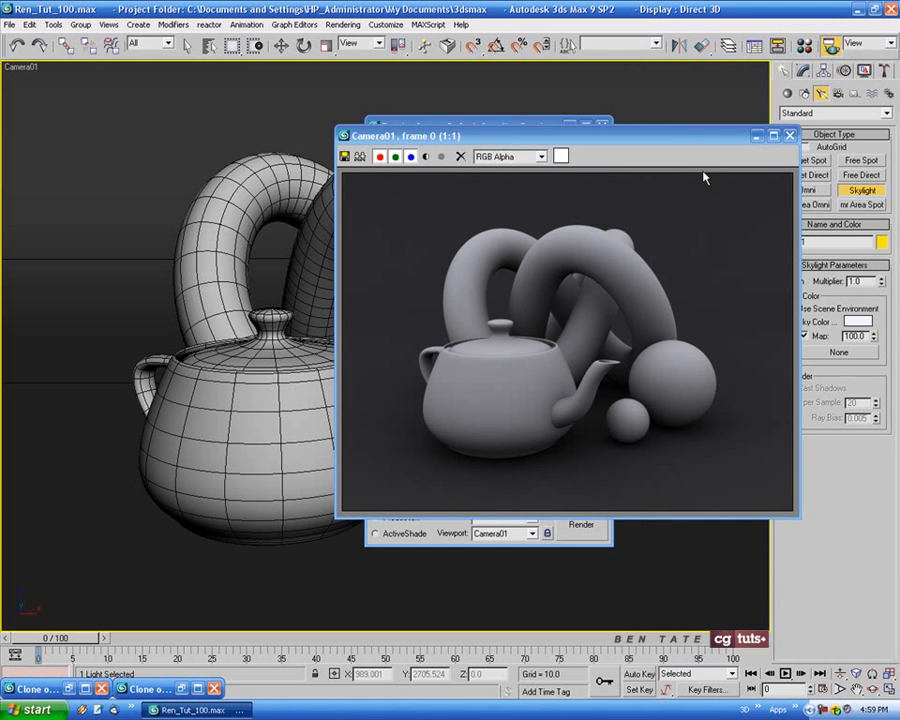
# Compare the 500-ray Camera01 render side by side with the earlier skylight clone, and minimize that clone again
pyautogui.moveTo(665, 140); pyautogui.dragTo(701, 128)
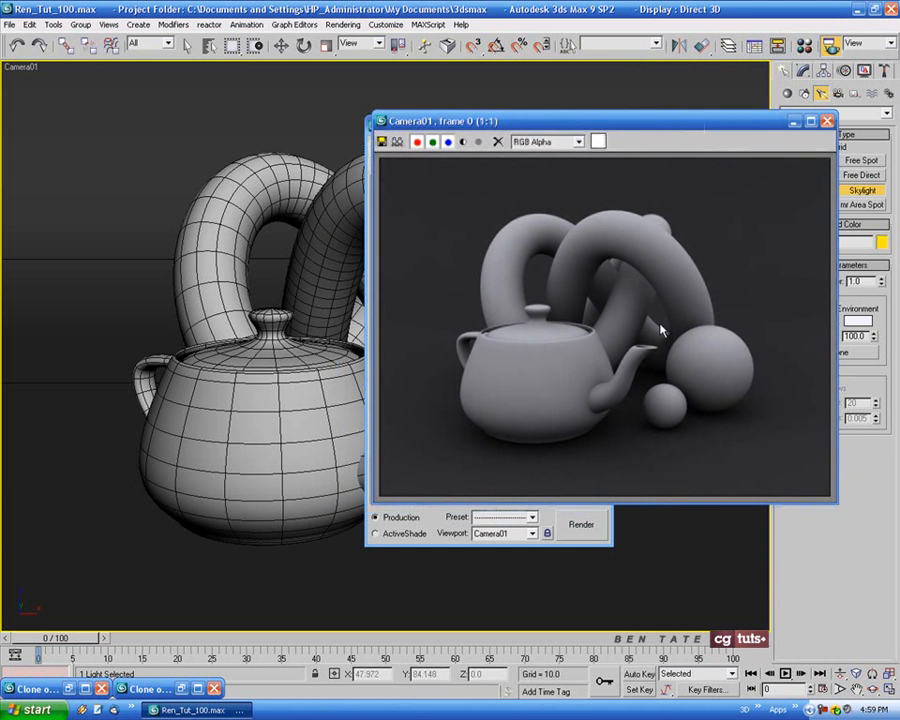
pyautogui.click(185, 687)
pyautogui.moveTo(365, 140)
pyautogui.mouseDown()
pyautogui.moveTo(376, 130)
pyautogui.moveTo(362, 128)
pyautogui.mouseUp()
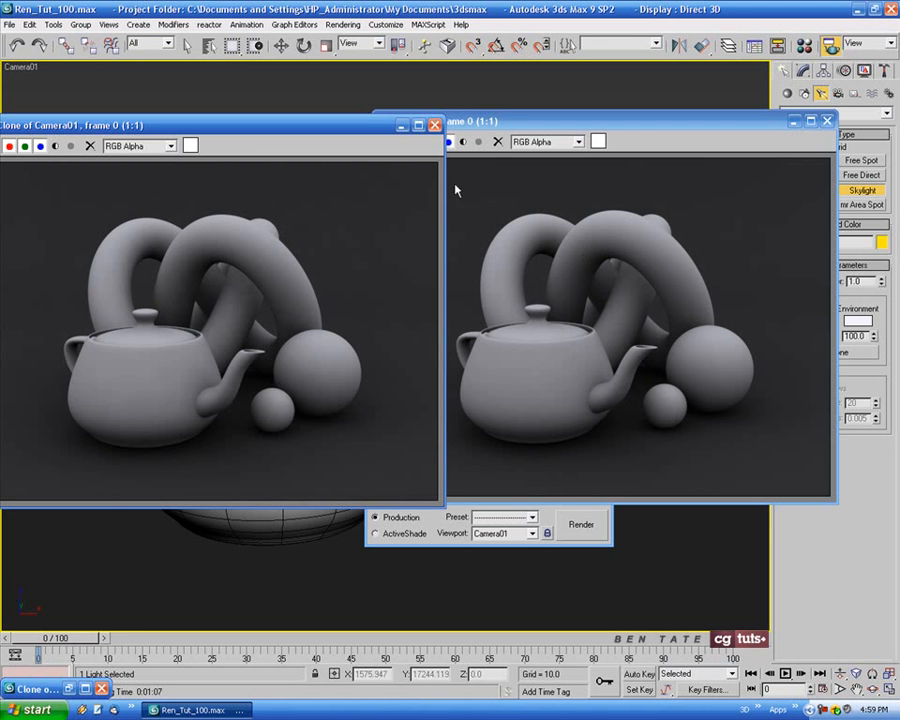
pyautogui.click(402, 126)
# Clone the 500-ray render, minimize the clone for reference, and close the original render window
pyautogui.click(397, 142)
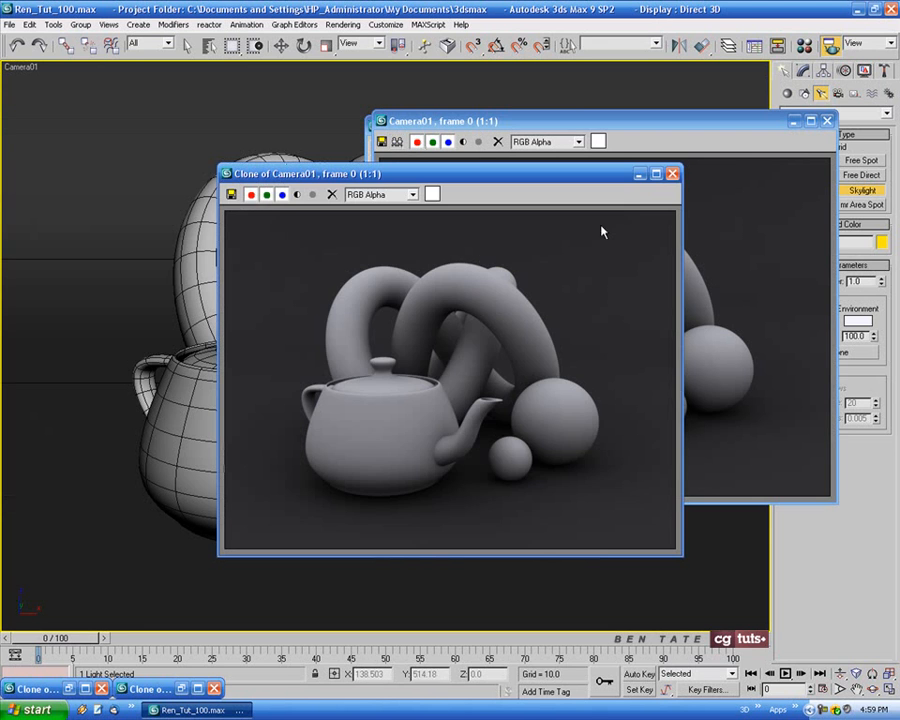
pyautogui.click(639, 174)
pyautogui.click(826, 120)
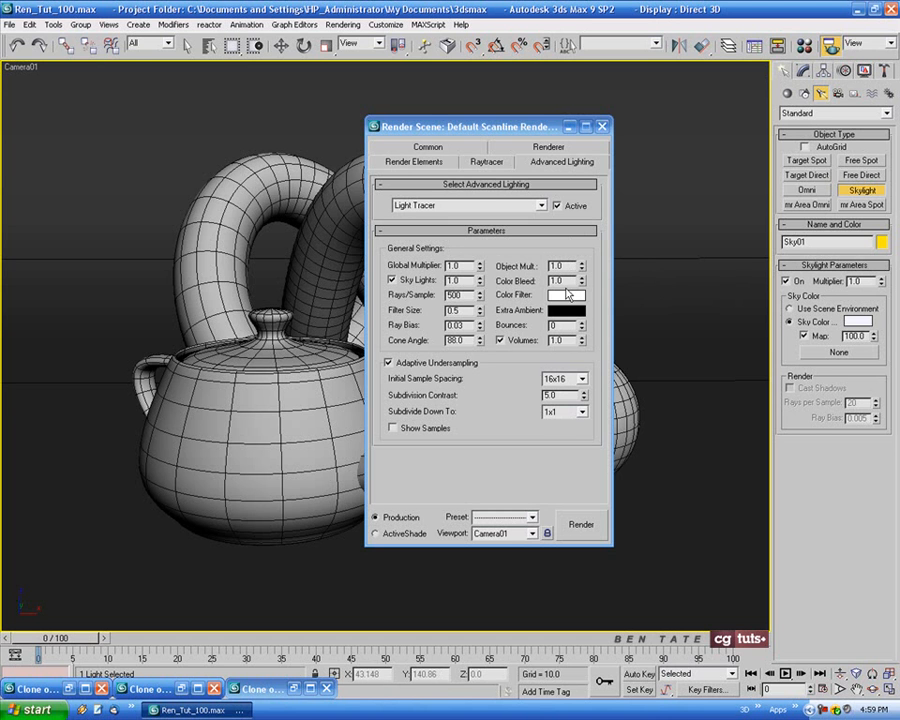
# Set the Light Tracer's Extra Ambient colour to light green (RGB 111, 202, 104) and render Camera01
pyautogui.moveTo(522, 135); pyautogui.dragTo(460, 127)
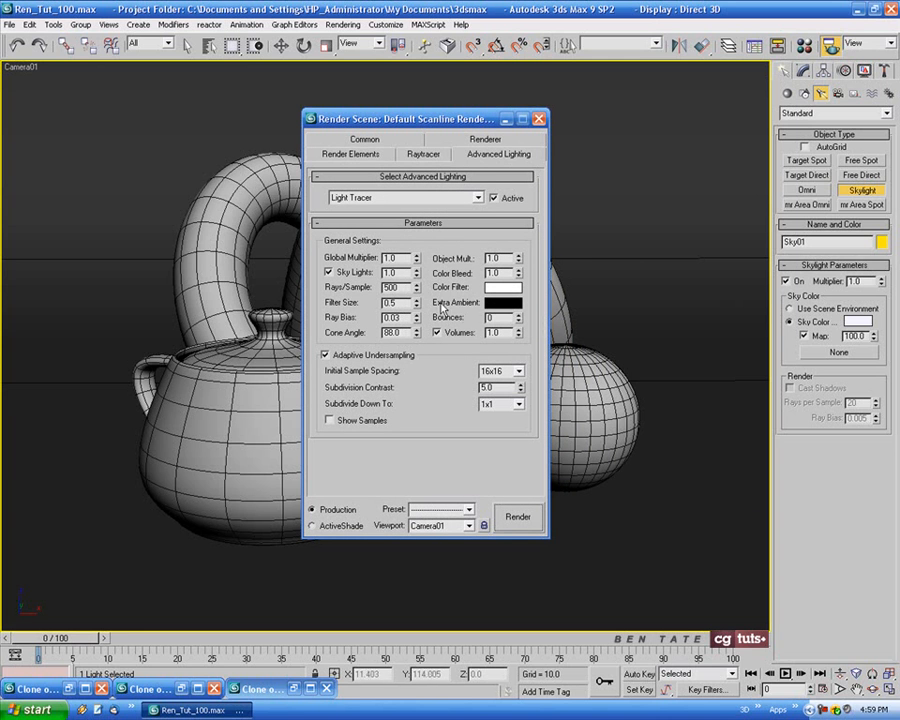
pyautogui.click(513, 303)
pyautogui.moveTo(470, 64); pyautogui.dragTo(520, 138)
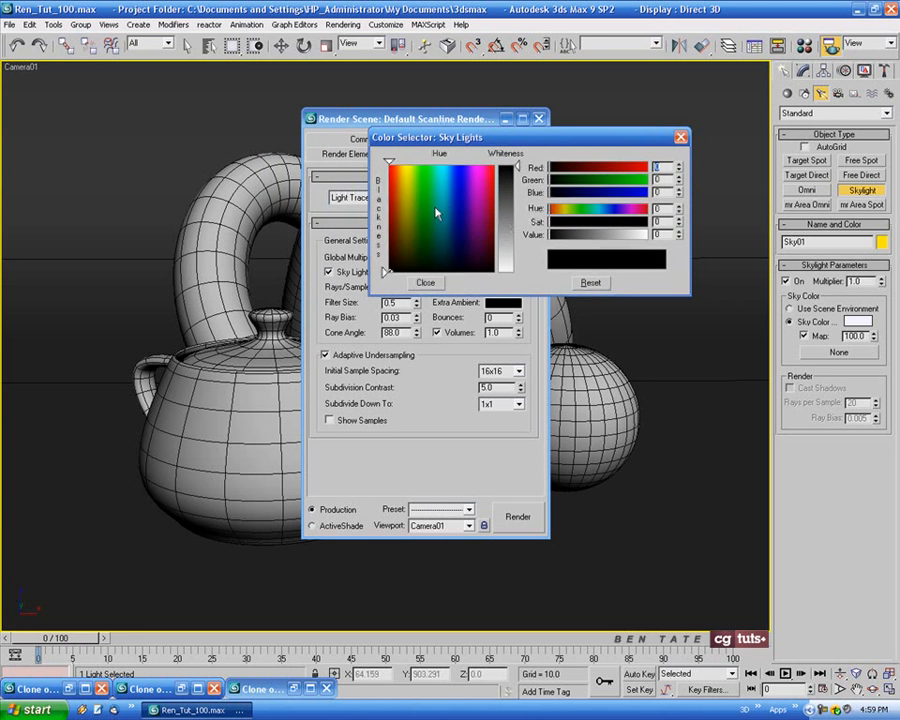
pyautogui.moveTo(436, 212); pyautogui.dragTo(422, 203)
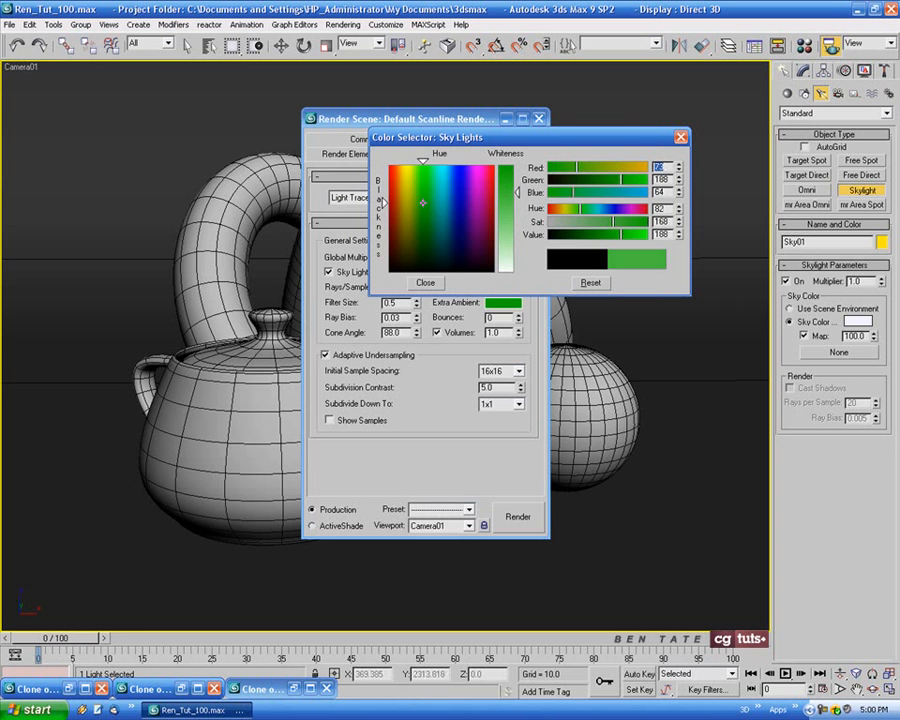
pyautogui.moveTo(516, 190); pyautogui.dragTo(516, 208)
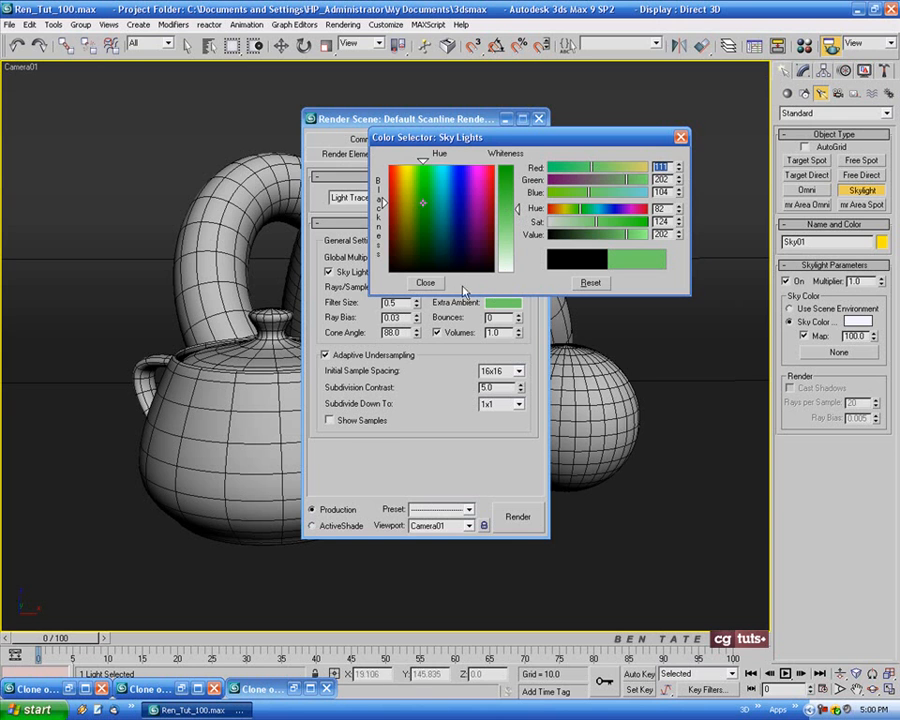
pyautogui.click(425, 283)
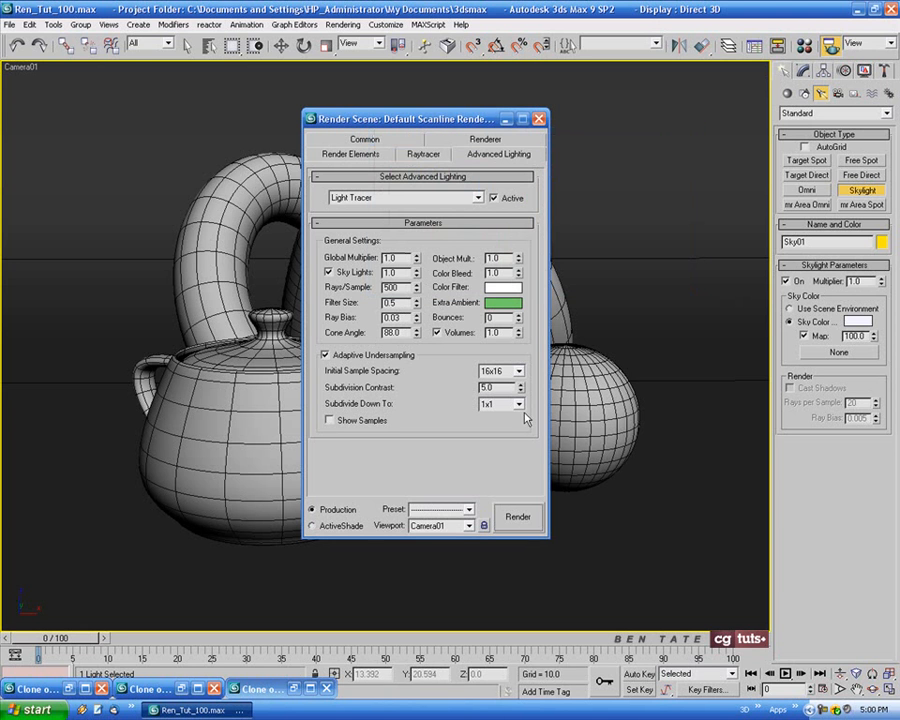
pyautogui.click(540, 515)
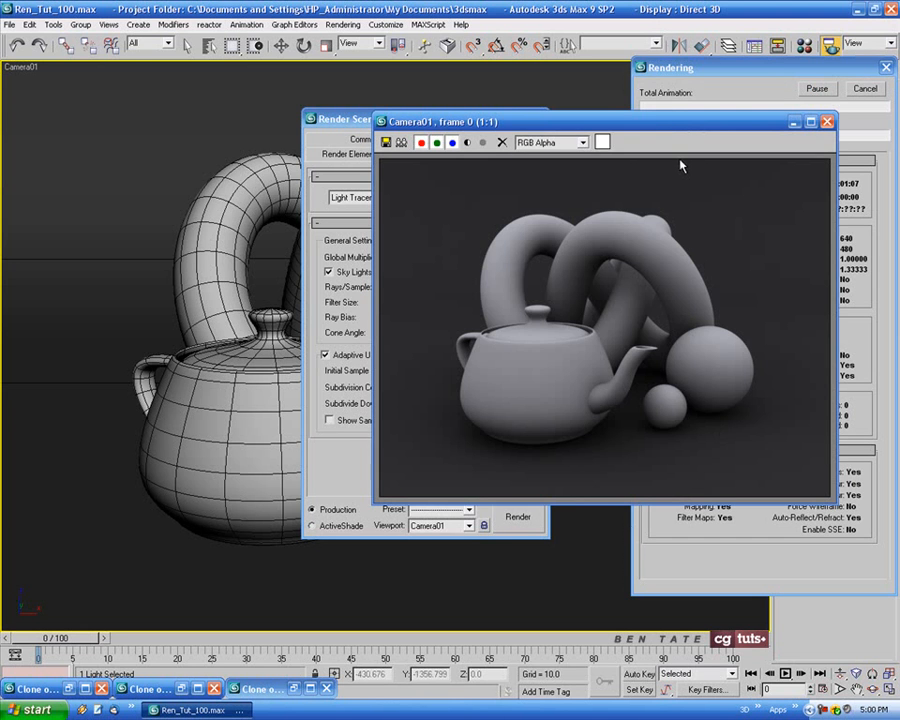
# Examine how the green ambient colour affects the objects and shadows in the Camera01 render, and close the render window
pyautogui.moveTo(672, 121); pyautogui.dragTo(338, 122)
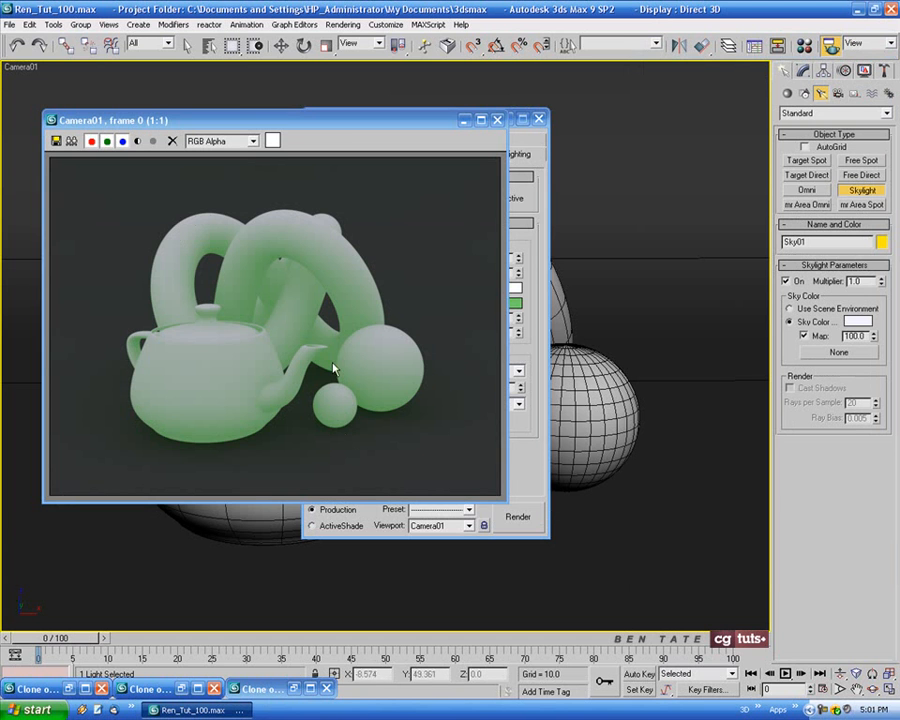
pyautogui.moveTo(365, 137); pyautogui.dragTo(453, 168)
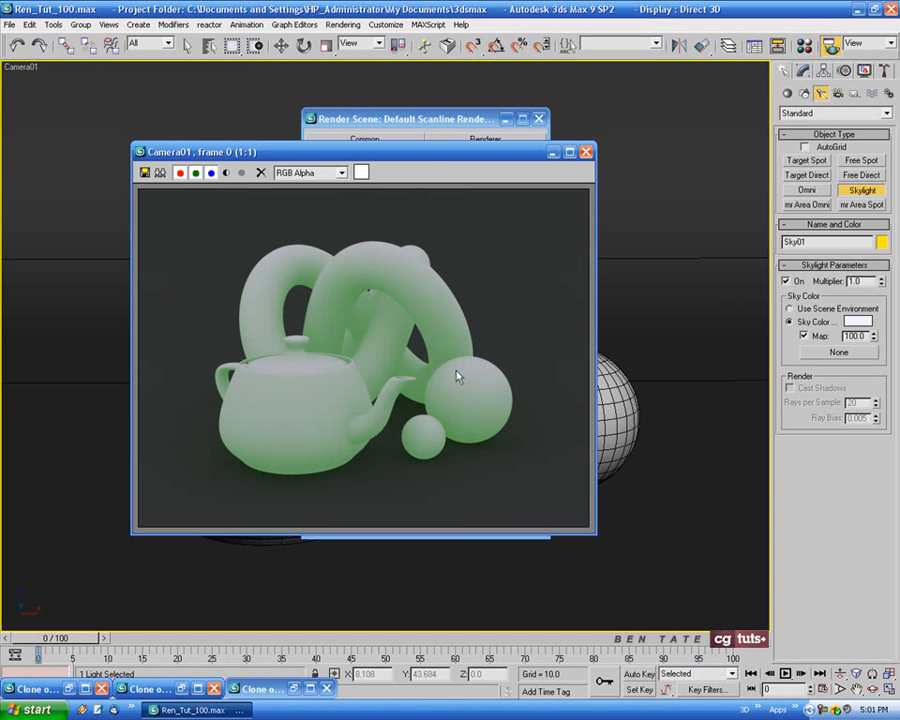
pyautogui.moveTo(440, 157); pyautogui.dragTo(431, 164)
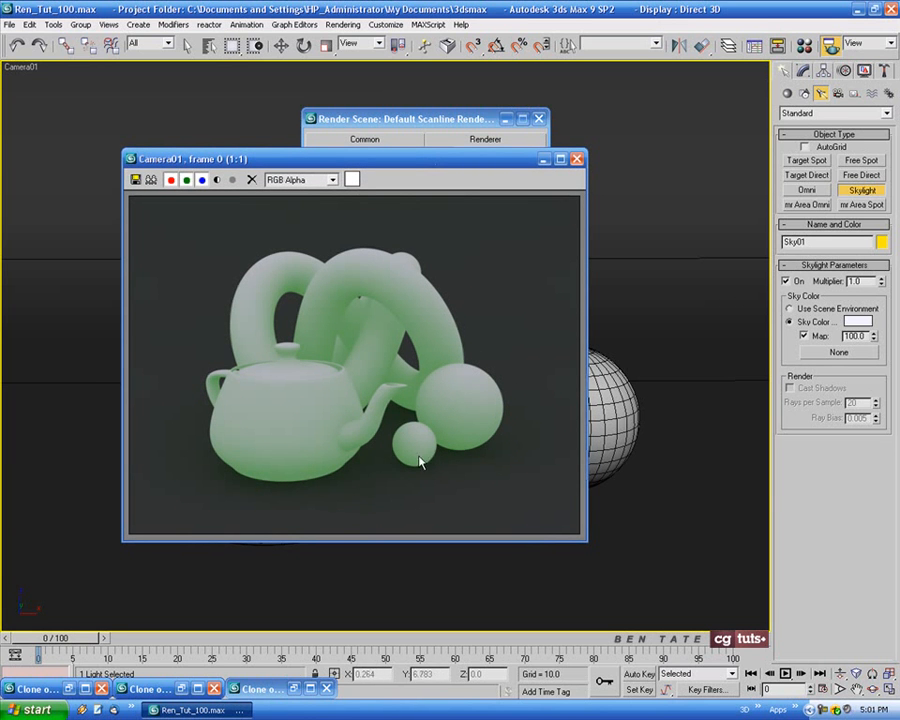
pyautogui.moveTo(492, 165); pyautogui.dragTo(534, 241)
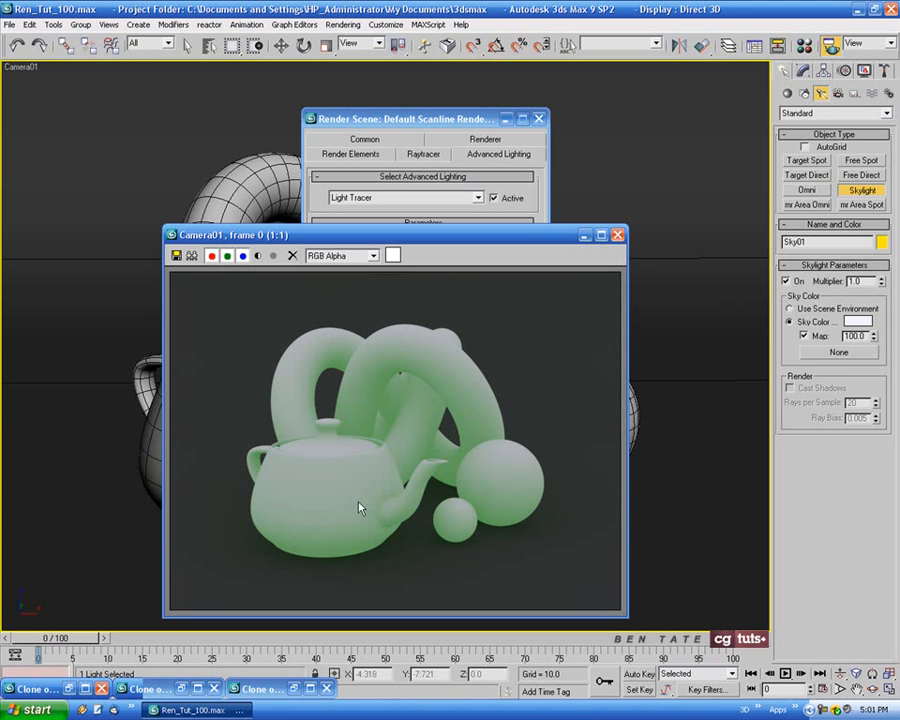
pyautogui.moveTo(500, 238); pyautogui.dragTo(502, 292)
pyautogui.click(590, 285)
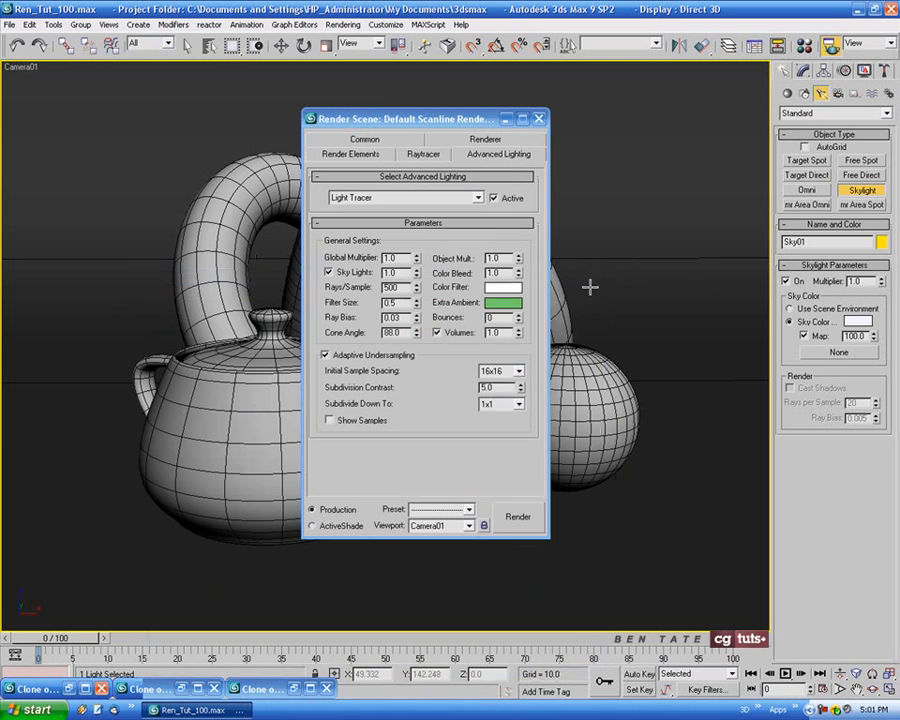
# Return the Light Tracer's Extra Ambient colour to black
pyautogui.click(502, 302)
pyautogui.moveTo(483, 214); pyautogui.dragTo(500, 238)
pyautogui.moveTo(383, 268); pyautogui.dragTo(380, 272)
pyautogui.moveTo(515, 196); pyautogui.dragTo(512, 161)
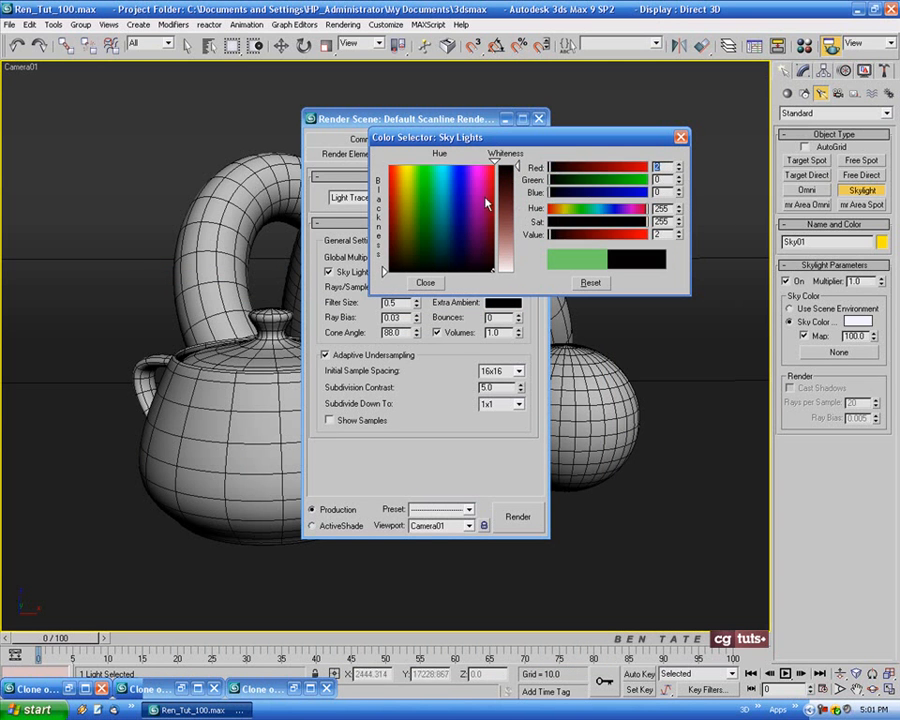
pyautogui.click(426, 284)
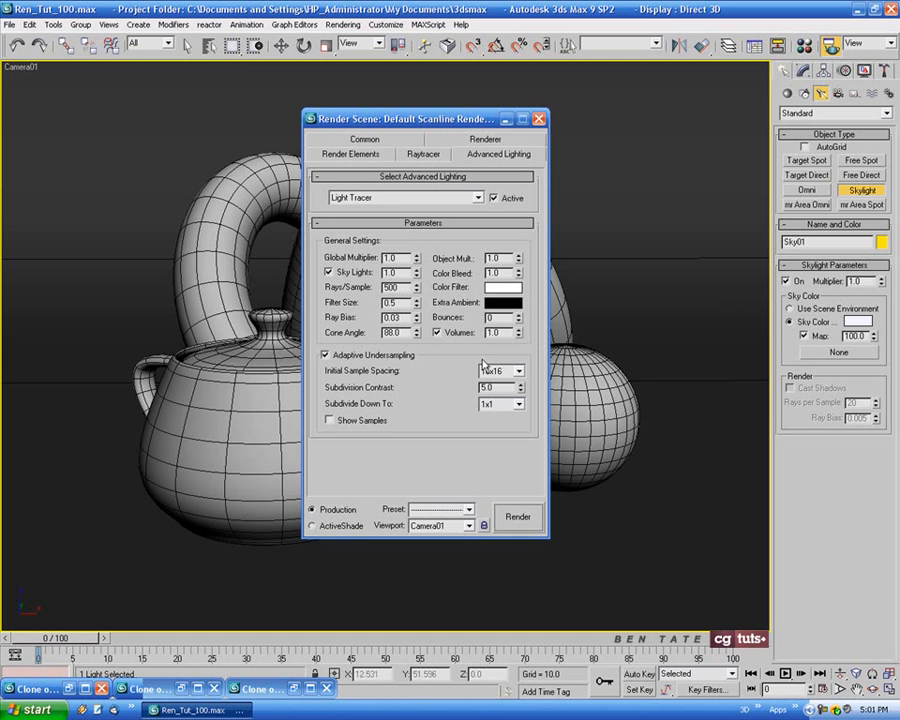
# Set the Light Tracer's Bounces to 2 and render Camera01
pyautogui.moveTo(455, 119); pyautogui.dragTo(362, 108)
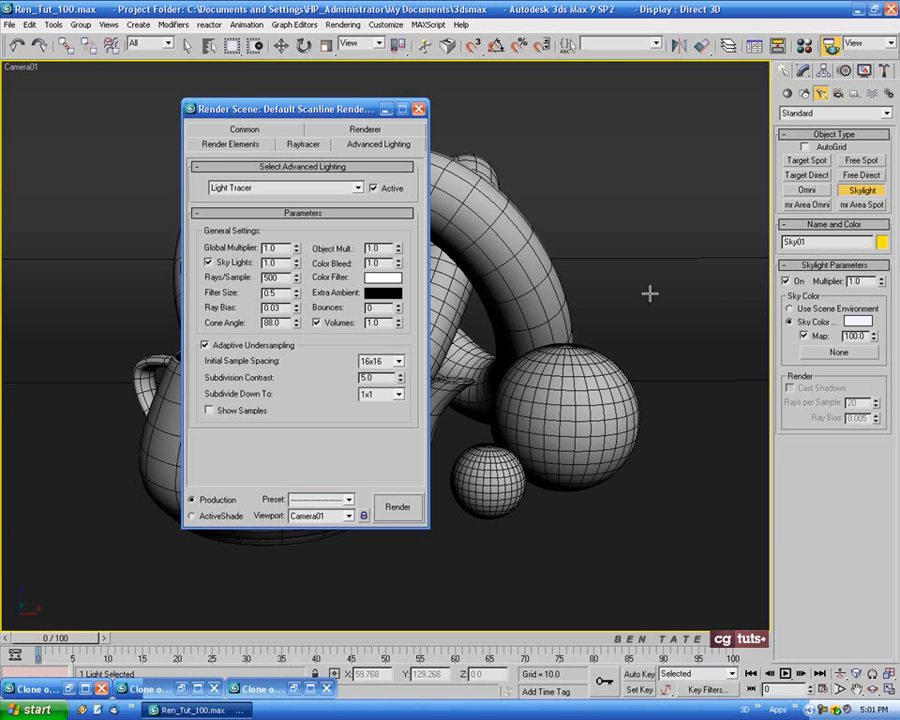
pyautogui.click(400, 306)
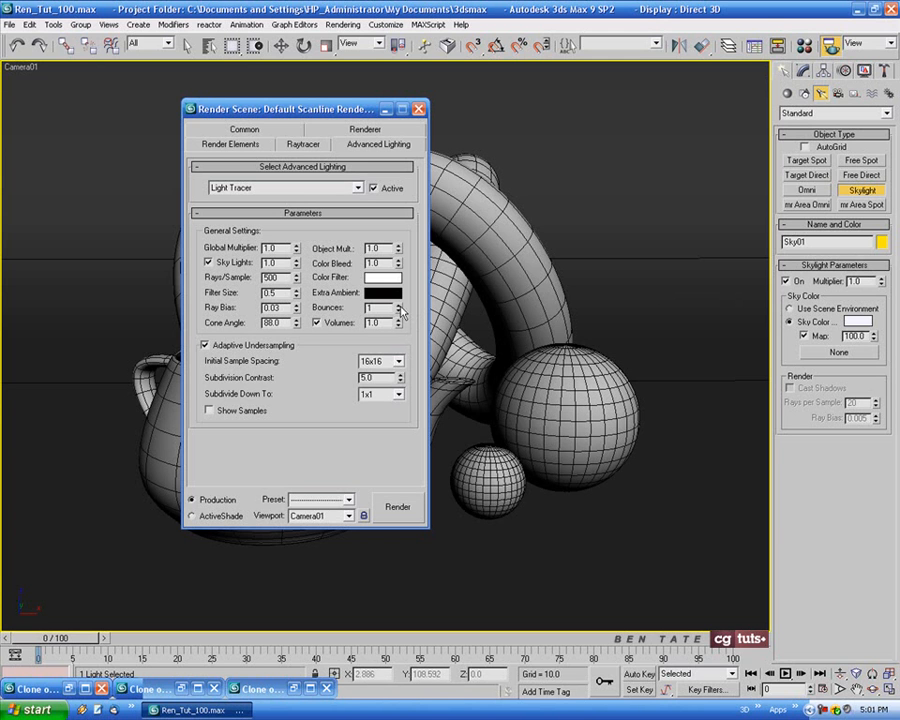
pyautogui.click(397, 510)
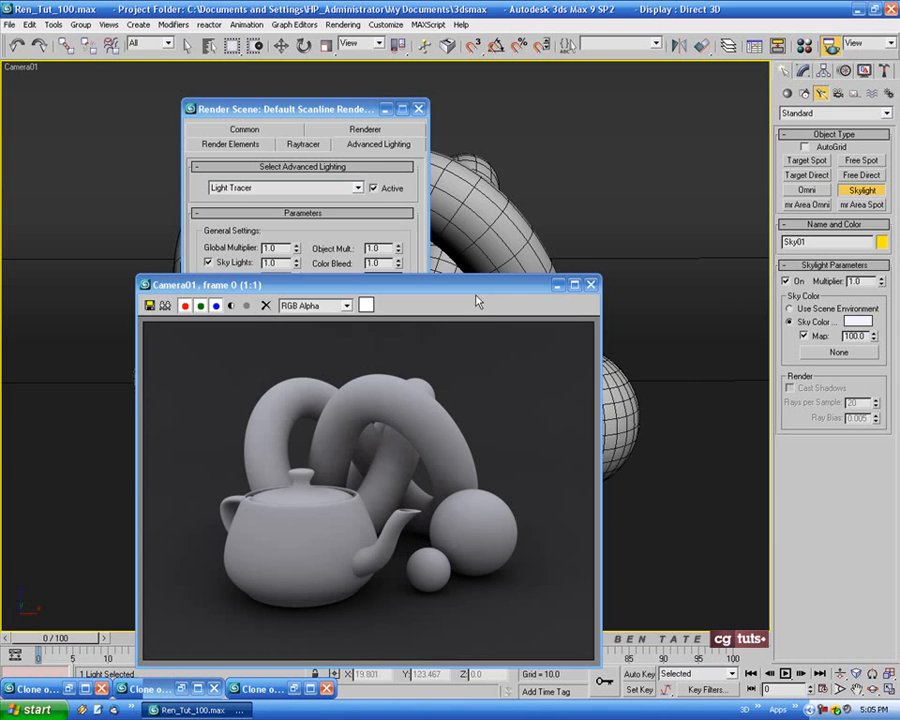
# Compare the two-bounce render side by side with the 500-ray clone, close the render window, and minimize the clone
pyautogui.moveTo(477, 301); pyautogui.dragTo(655, 183)
pyautogui.click(310, 688)
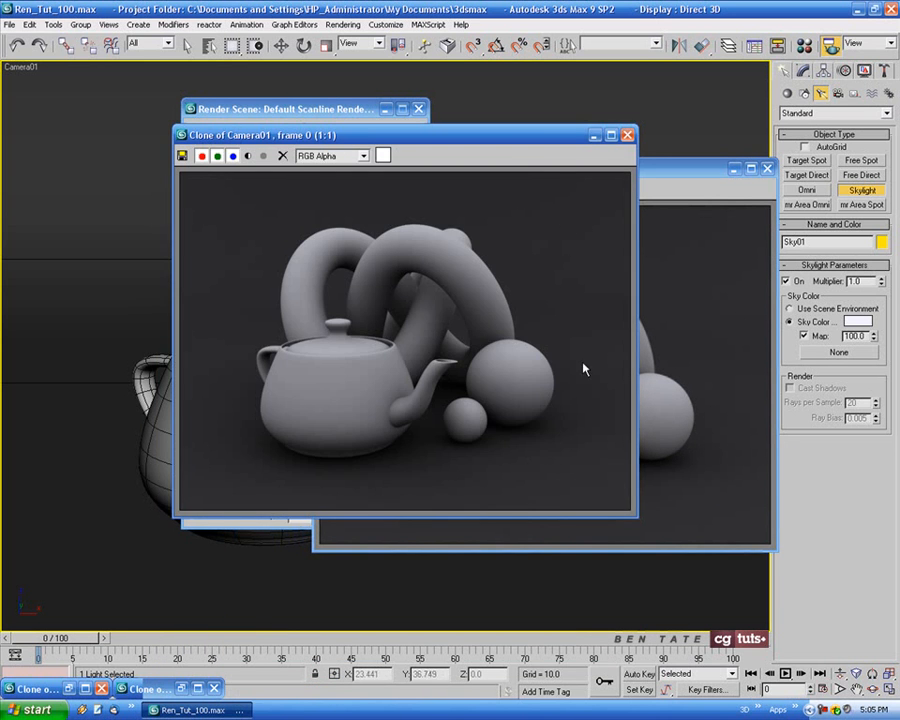
pyautogui.moveTo(545, 135)
pyautogui.mouseDown()
pyautogui.moveTo(418, 180)
pyautogui.moveTo(360, 168)
pyautogui.mouseUp()
pyautogui.moveTo(556, 170); pyautogui.dragTo(630, 169)
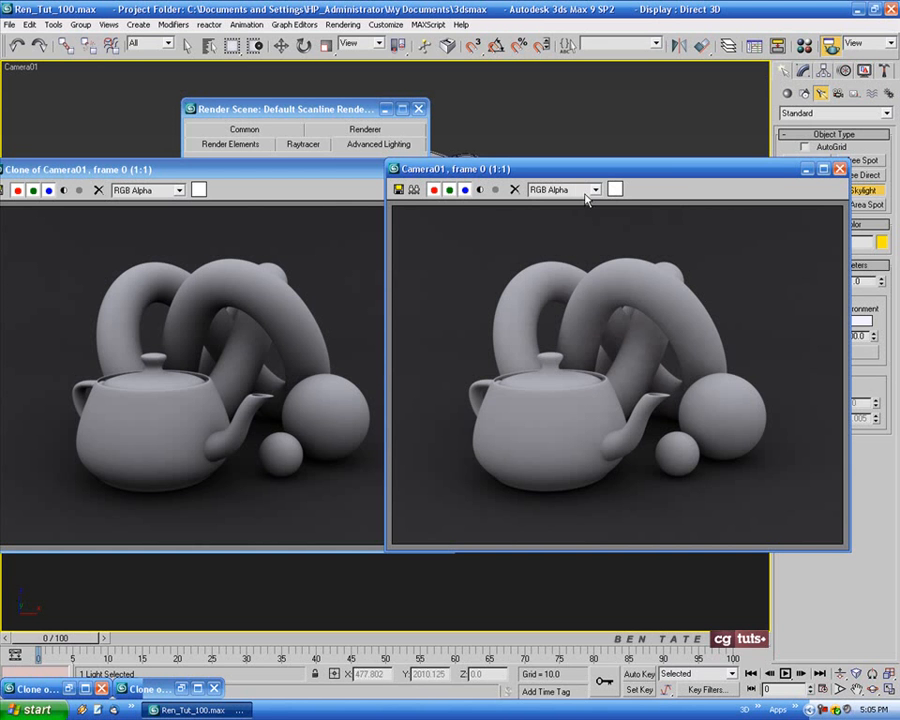
pyautogui.moveTo(668, 171)
pyautogui.mouseDown()
pyautogui.moveTo(673, 277)
pyautogui.moveTo(640, 175)
pyautogui.mouseUp()
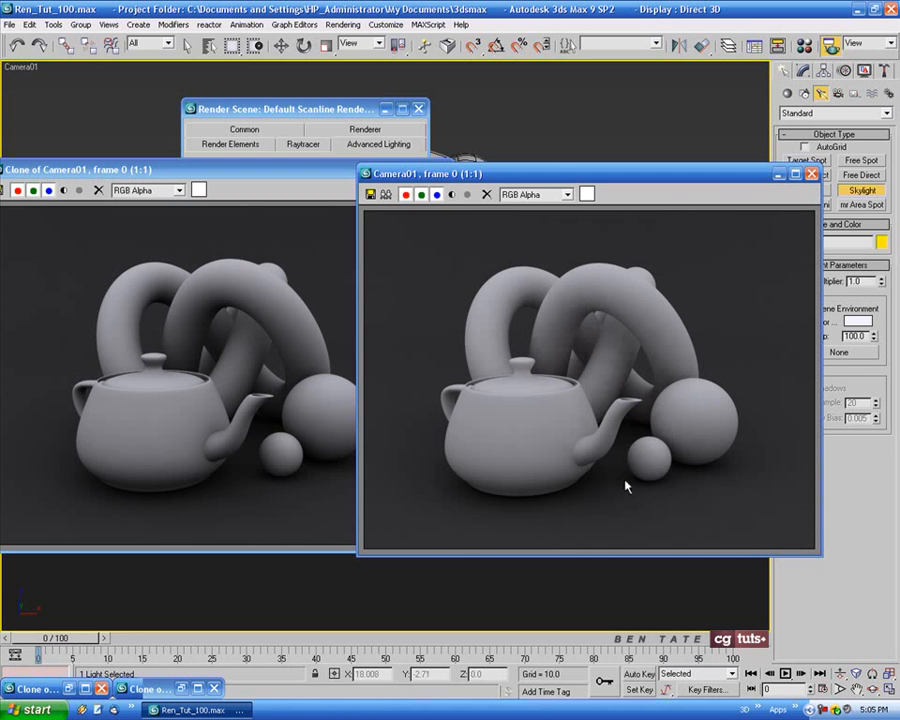
pyautogui.moveTo(661, 176); pyautogui.dragTo(695, 175)
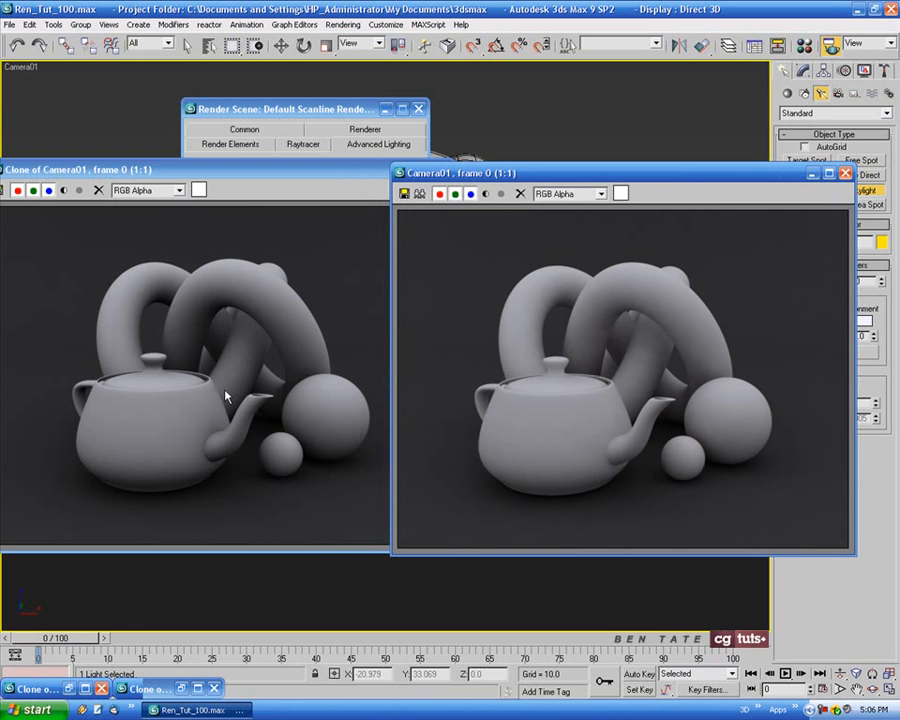
pyautogui.moveTo(685, 177); pyautogui.dragTo(616, 179)
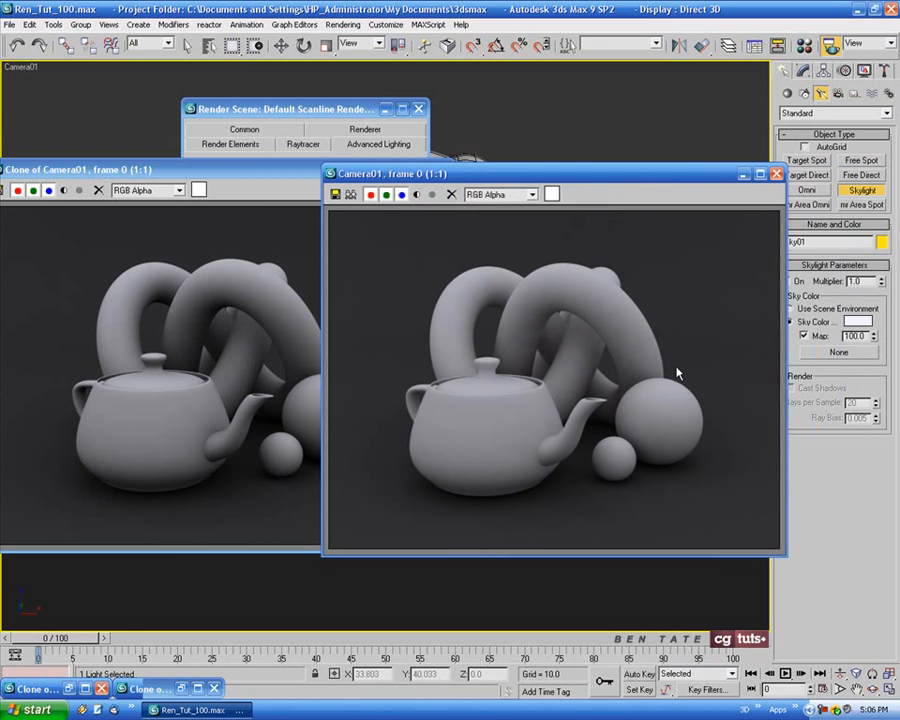
pyautogui.click(776, 173)
pyautogui.click(409, 170)
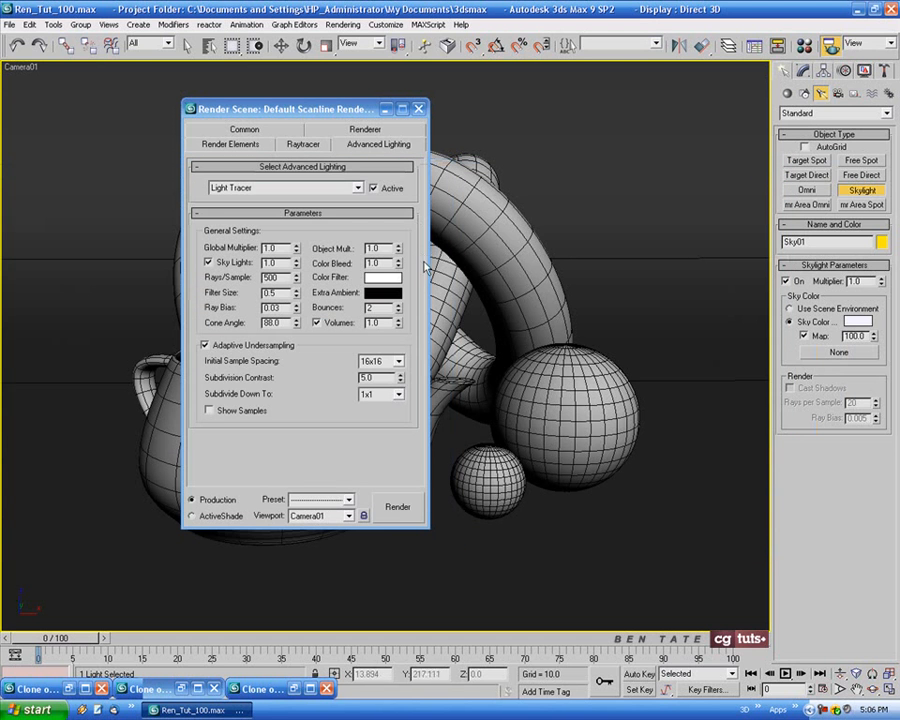
# Reset the Light Tracer's Bounces to 0 and reposition the render settings dialog
pyautogui.rightClick(398, 309)
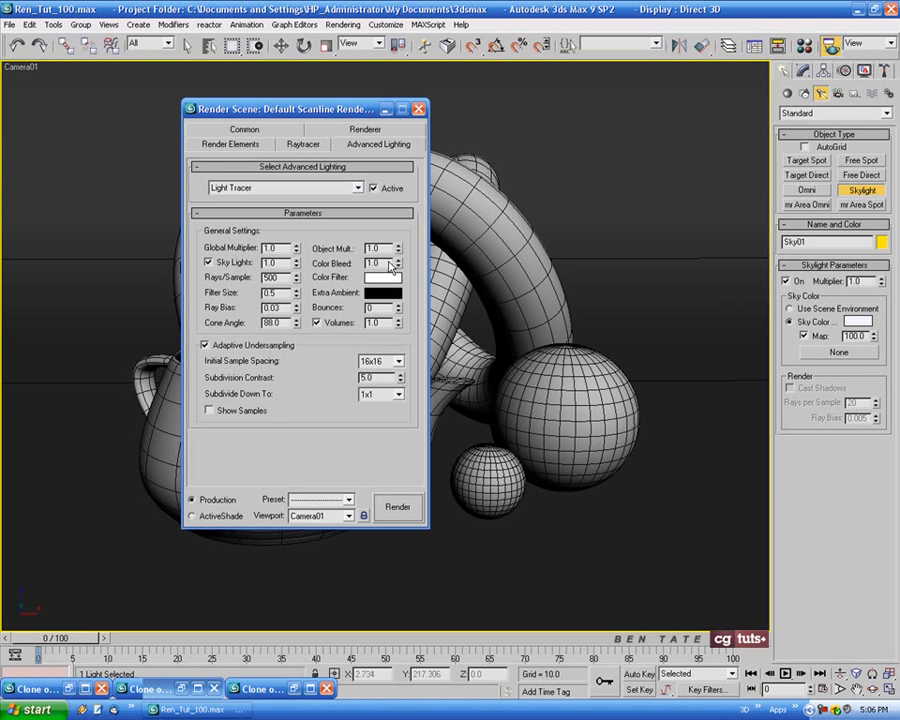
pyautogui.moveTo(386, 110); pyautogui.dragTo(503, 120)
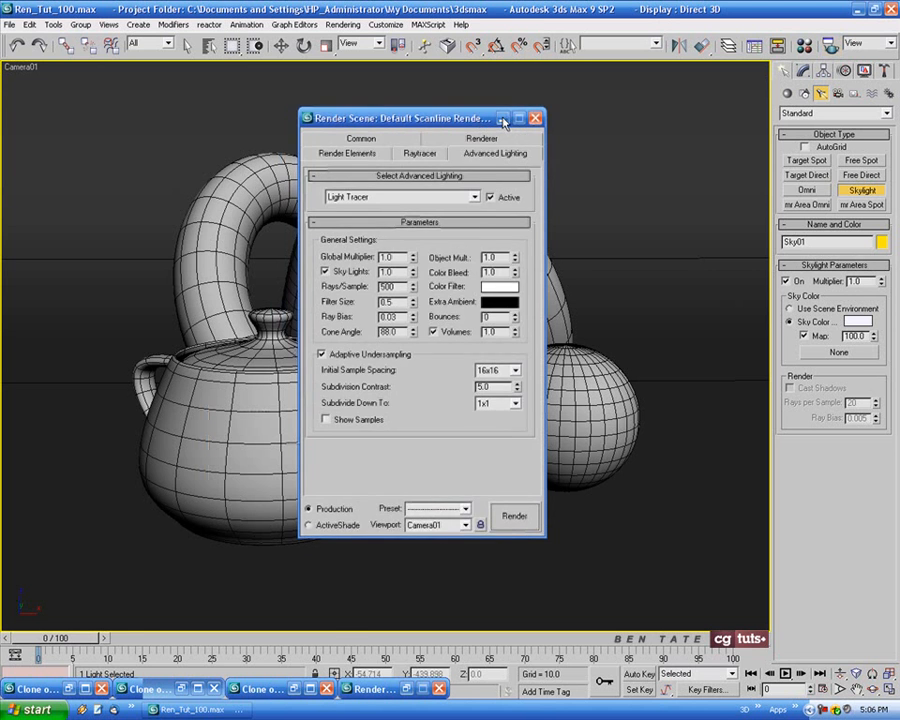
# Minimize the render settings and give the unused 03 - Default material a red diffuse colour
pyautogui.click(503, 119)
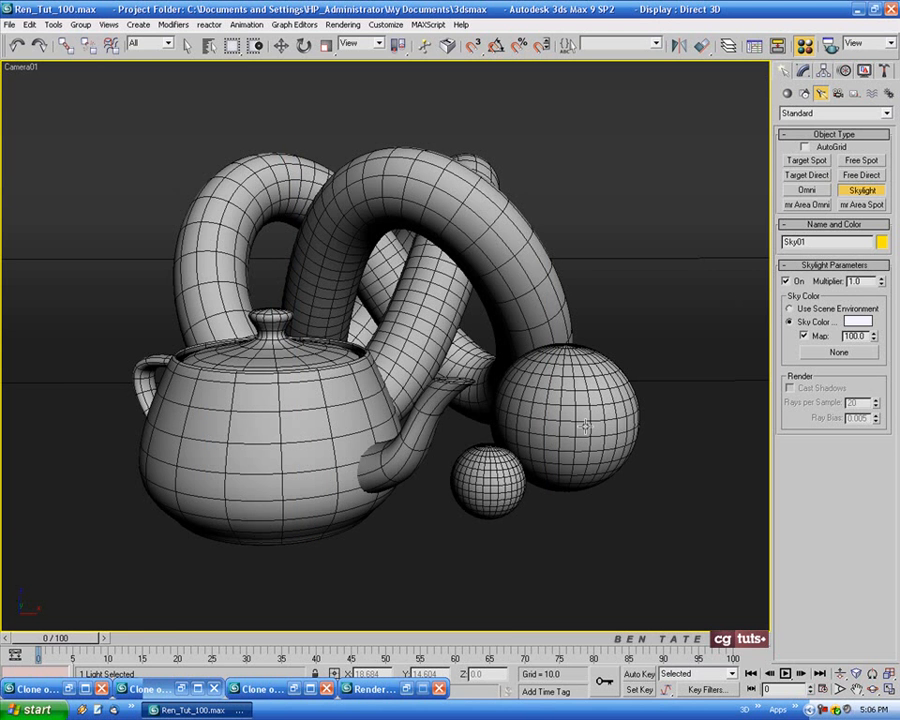
pyautogui.press('m')
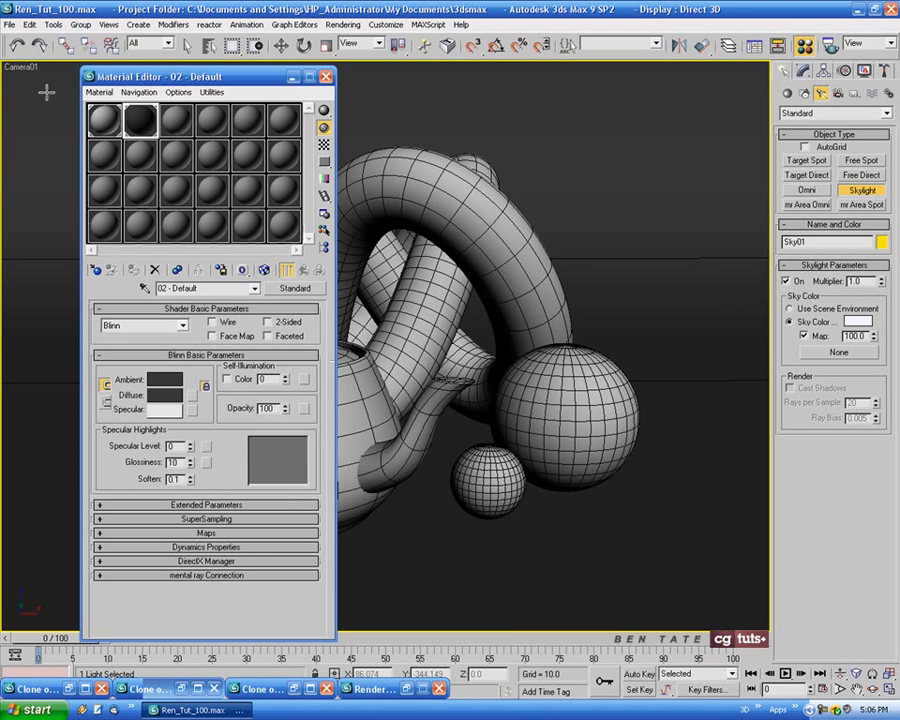
pyautogui.click(175, 120)
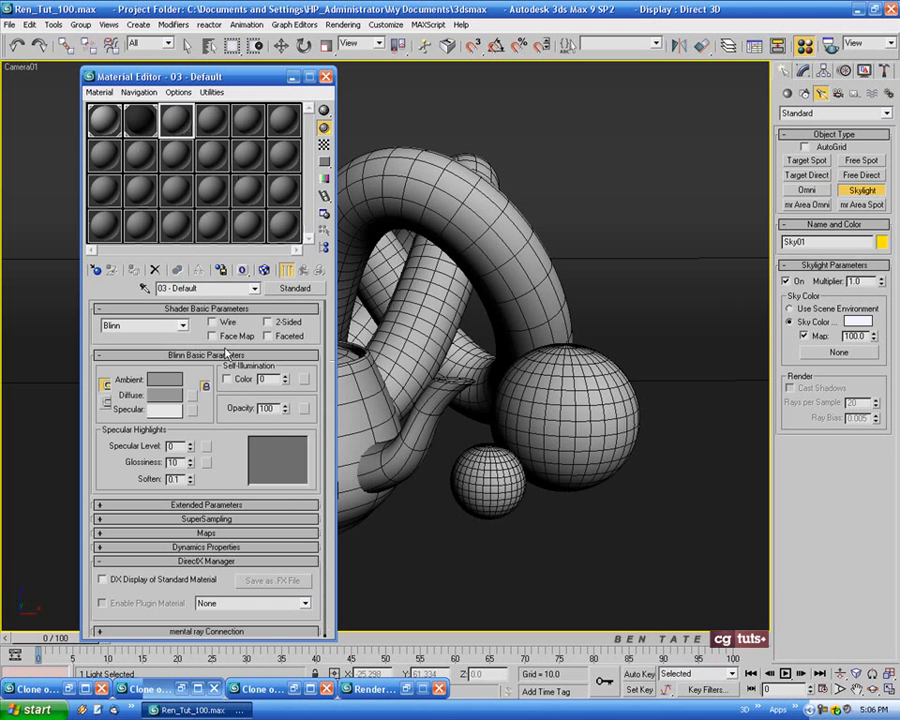
pyautogui.click(165, 395)
pyautogui.moveTo(466, 219)
pyautogui.mouseDown()
pyautogui.moveTo(494, 183)
pyautogui.moveTo(495, 197)
pyautogui.mouseUp()
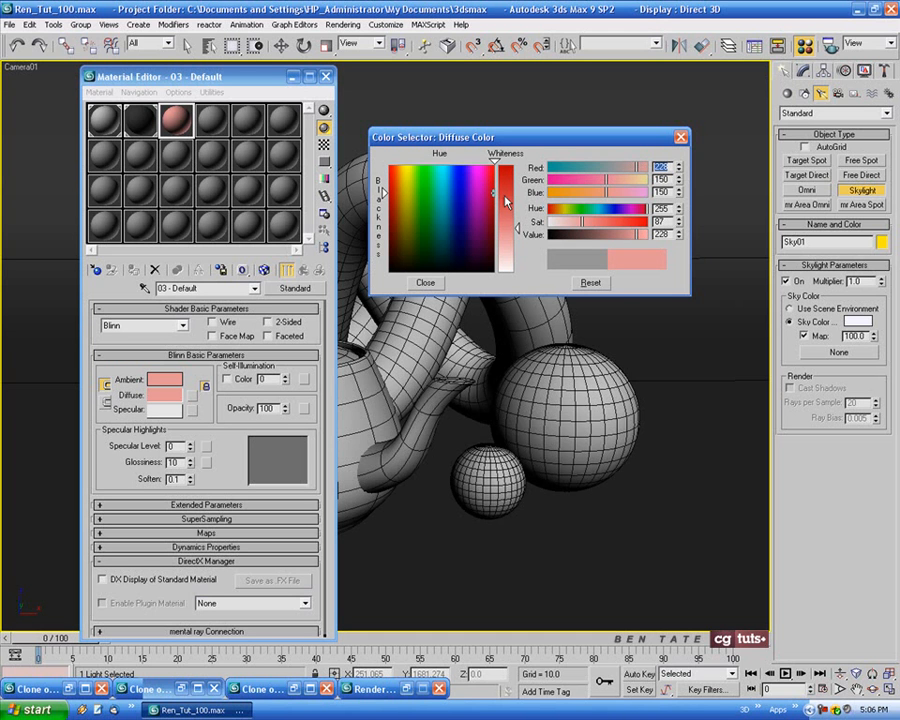
pyautogui.moveTo(495, 197)
pyautogui.mouseDown()
pyautogui.moveTo(494, 220)
pyautogui.moveTo(482, 193)
pyautogui.mouseUp()
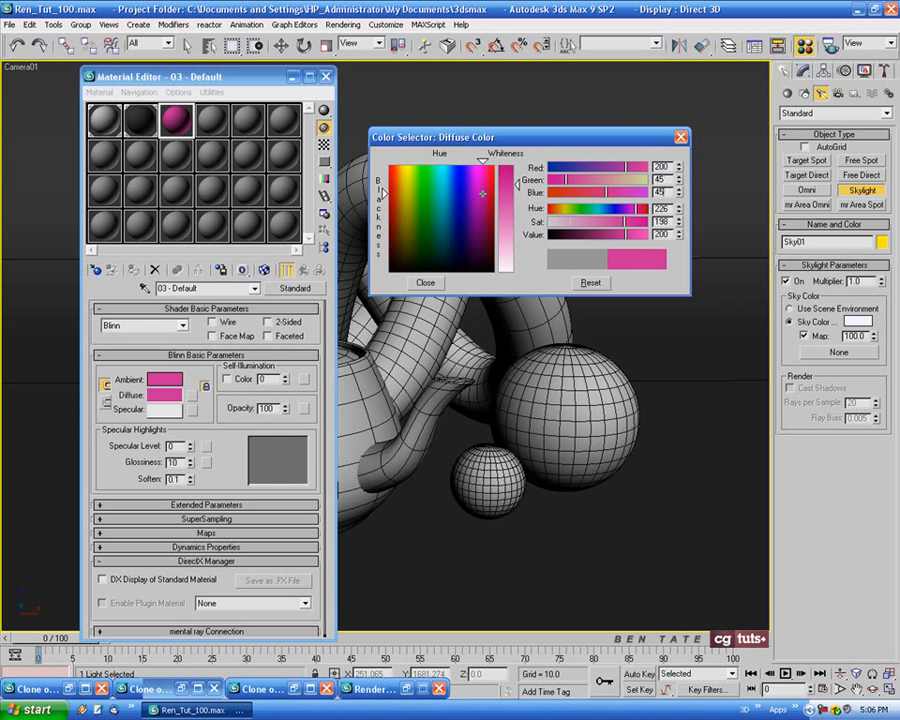
pyautogui.click(425, 283)
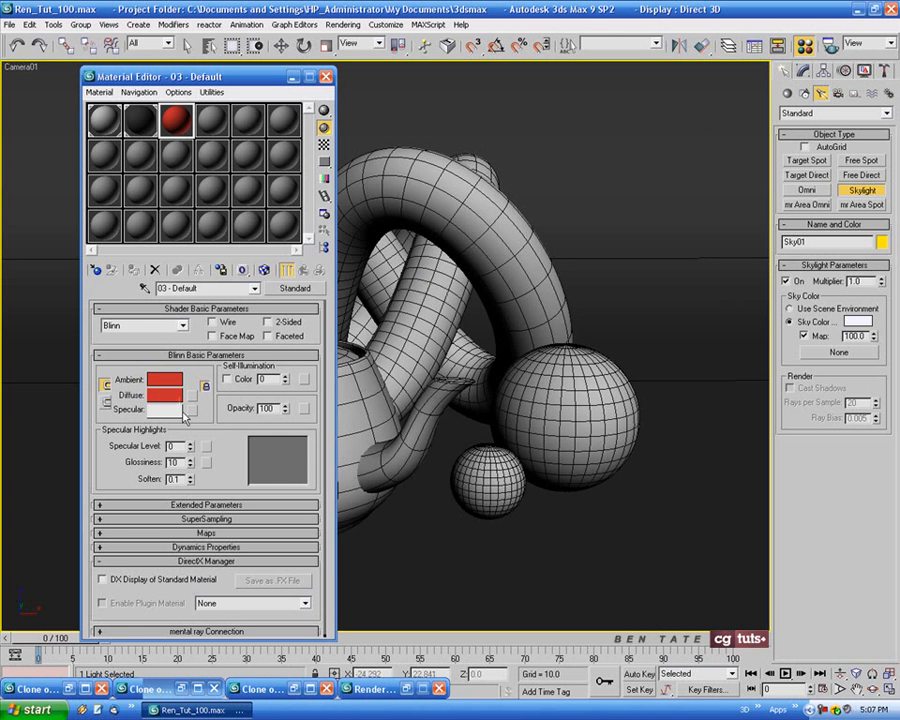
# Assign the red material to the teapot and close the Material Editor
pyautogui.moveTo(271, 80); pyautogui.dragTo(189, 81)
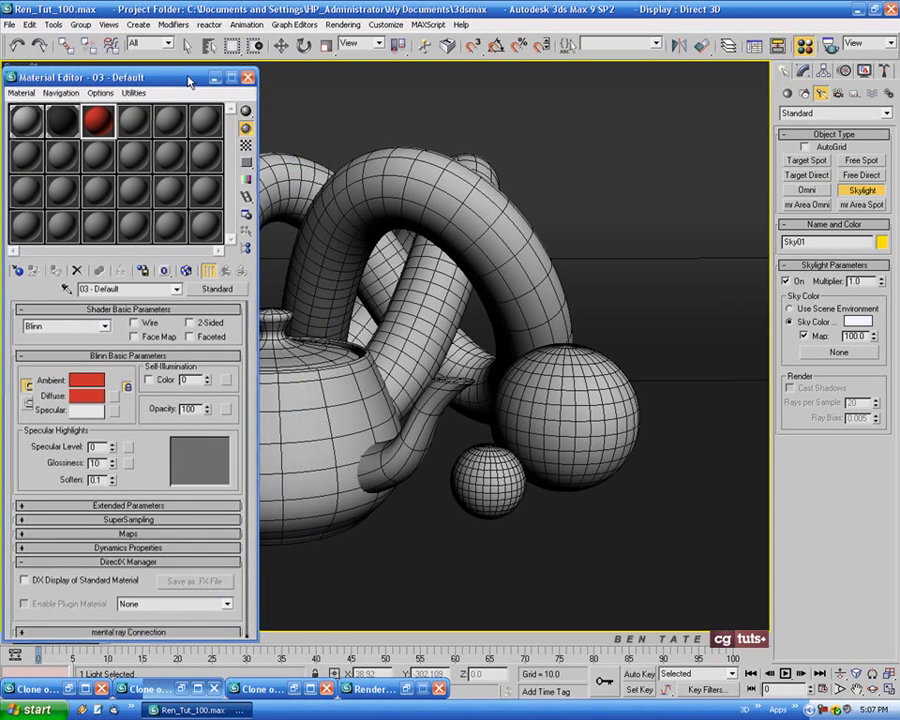
pyautogui.rightClick(383, 476)
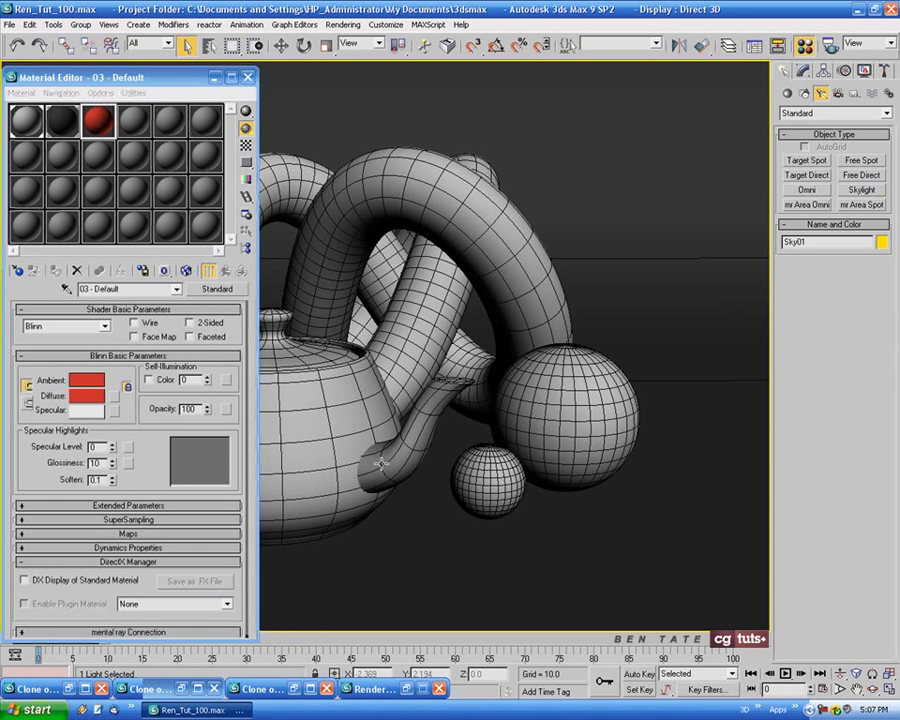
pyautogui.click(269, 326)
pyautogui.click(57, 272)
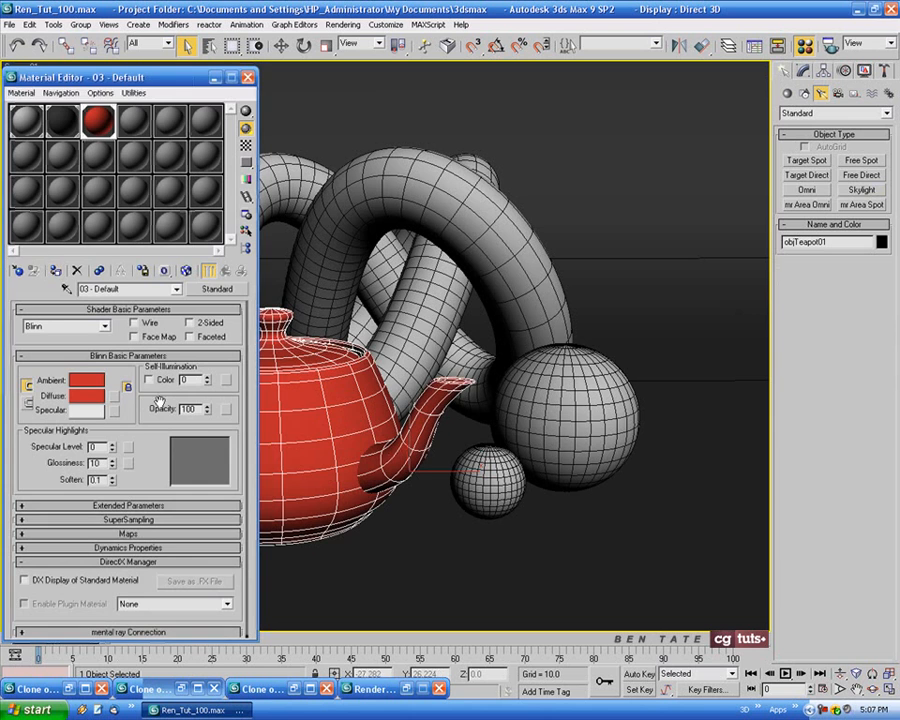
pyautogui.click(248, 77)
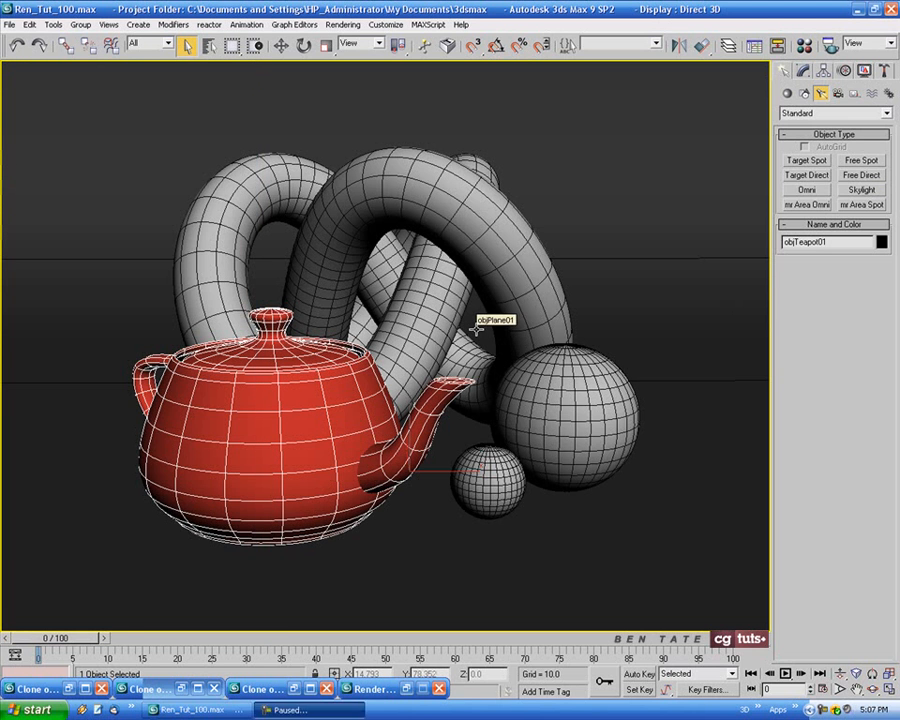
# Render Camera01 with the red teapot, clone the result, minimize the clone and close the original render window
pyautogui.hotkey('shift', 'q')
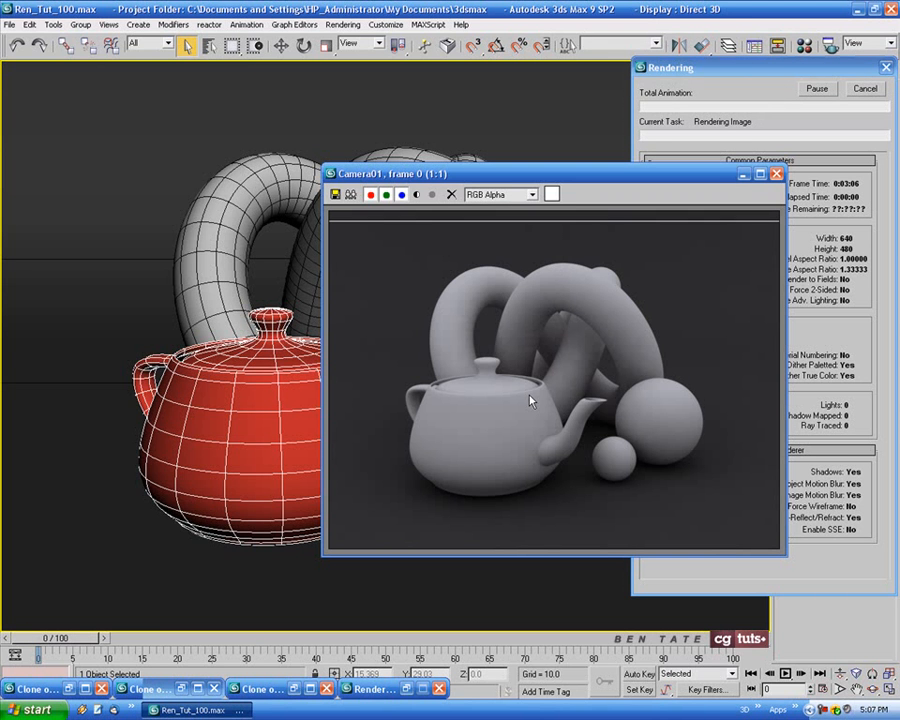
pyautogui.moveTo(560, 175); pyautogui.dragTo(399, 151)
pyautogui.click(227, 157)
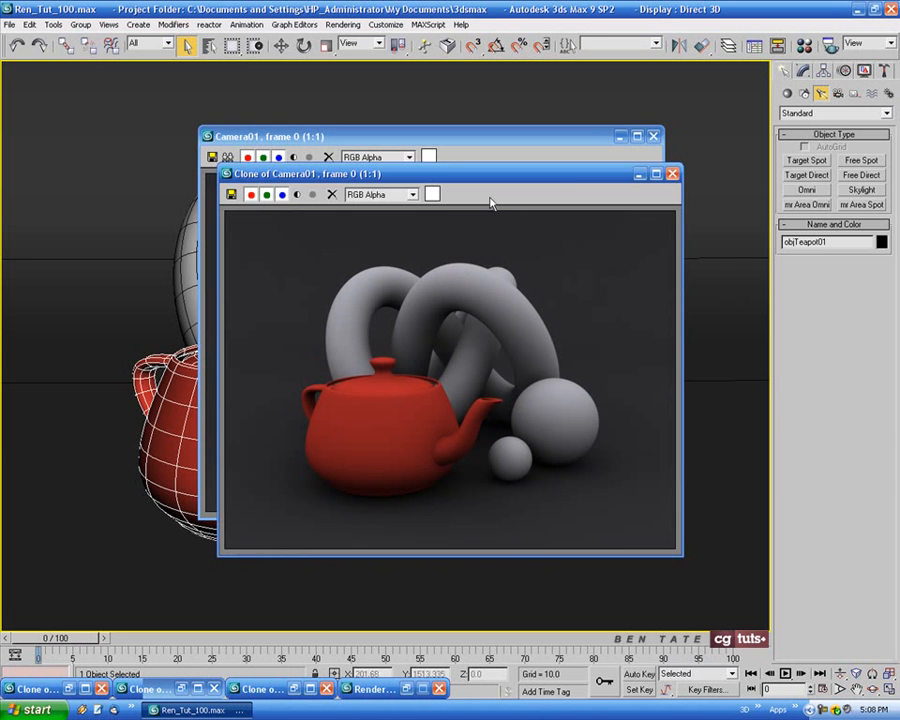
pyautogui.click(640, 175)
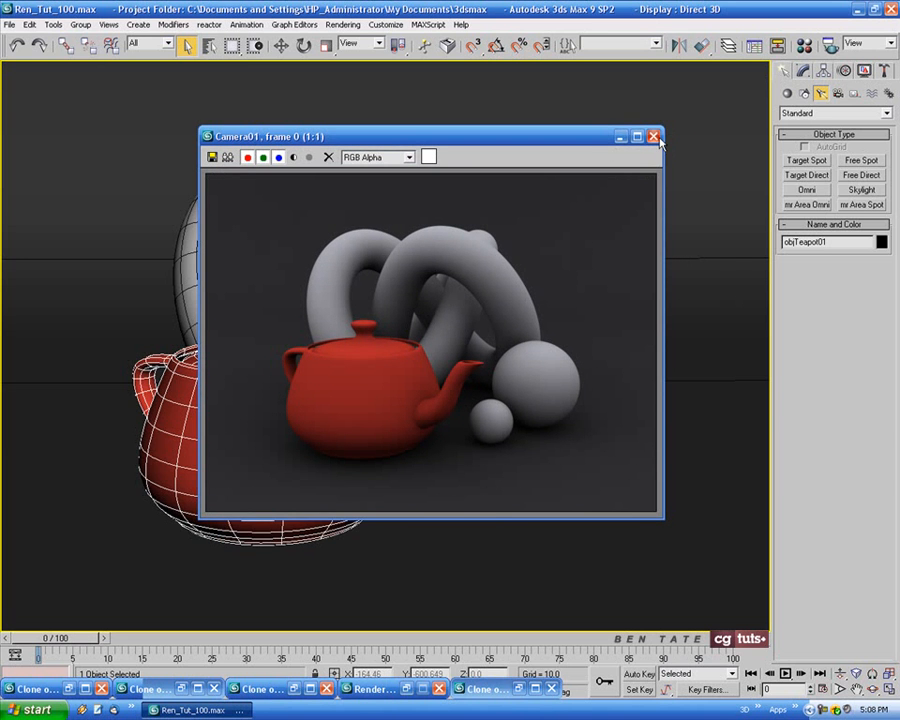
pyautogui.click(655, 137)
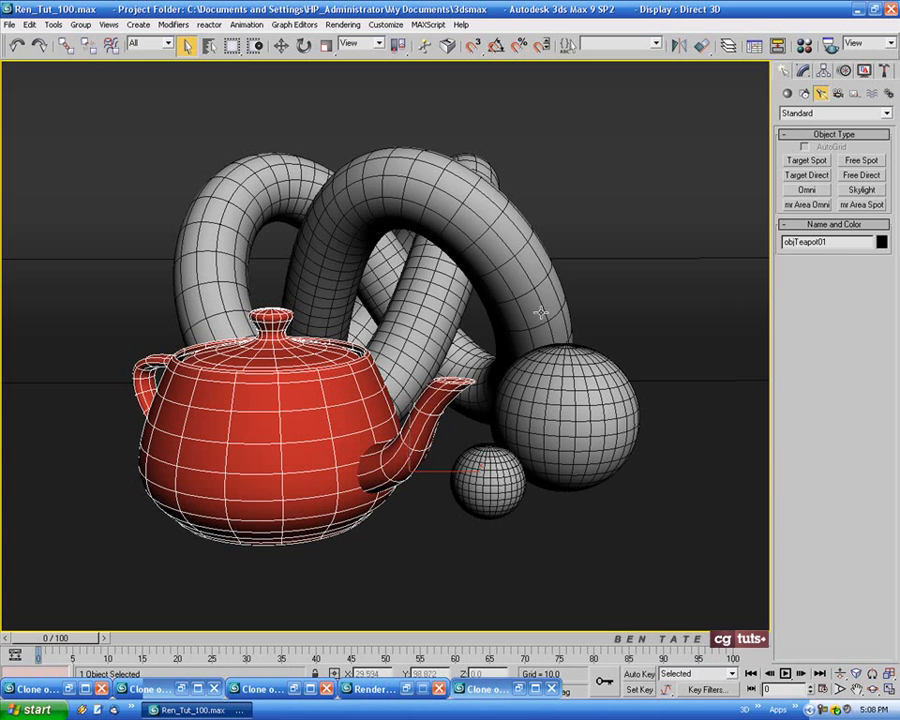
# Review the teapot's red material settings and examine the cloned red-teapot render for colour spilling onto neighbouring objects
pyautogui.press('m')
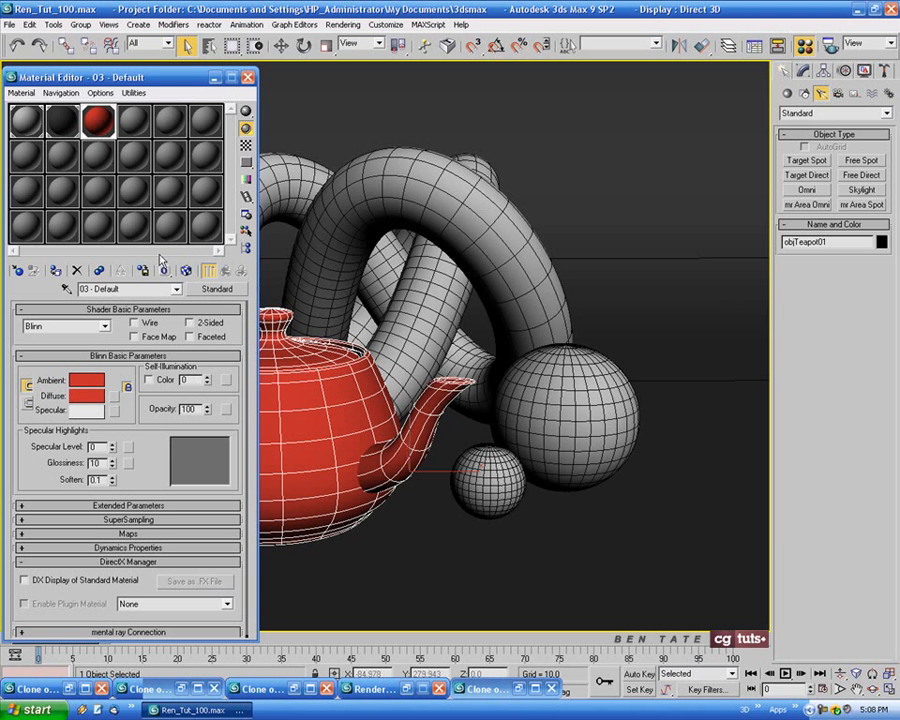
pyautogui.click(194, 324)
pyautogui.click(249, 78)
pyautogui.click(518, 689)
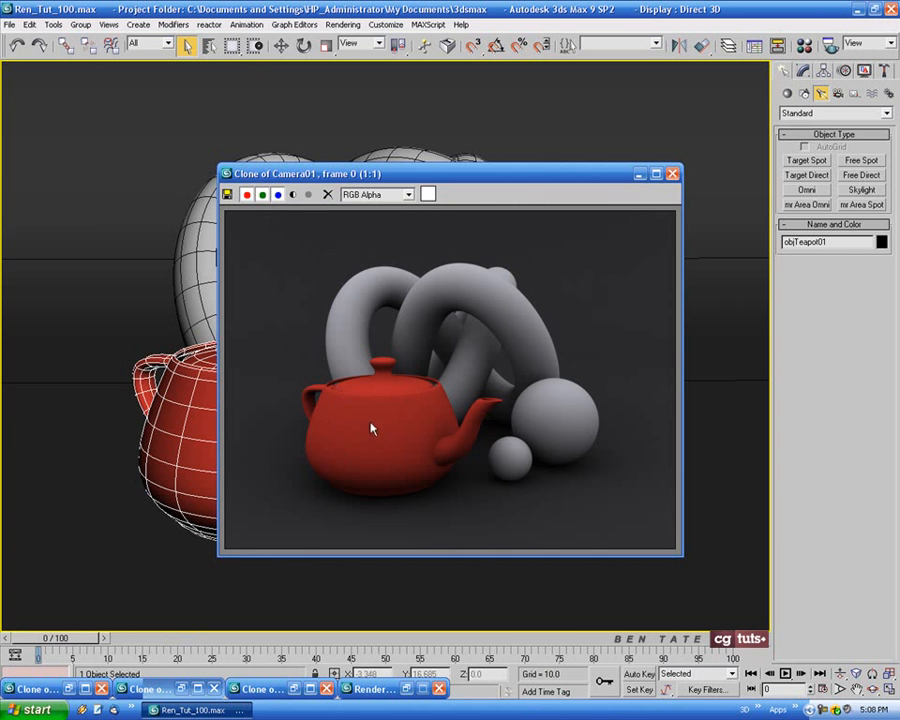
pyautogui.click(639, 174)
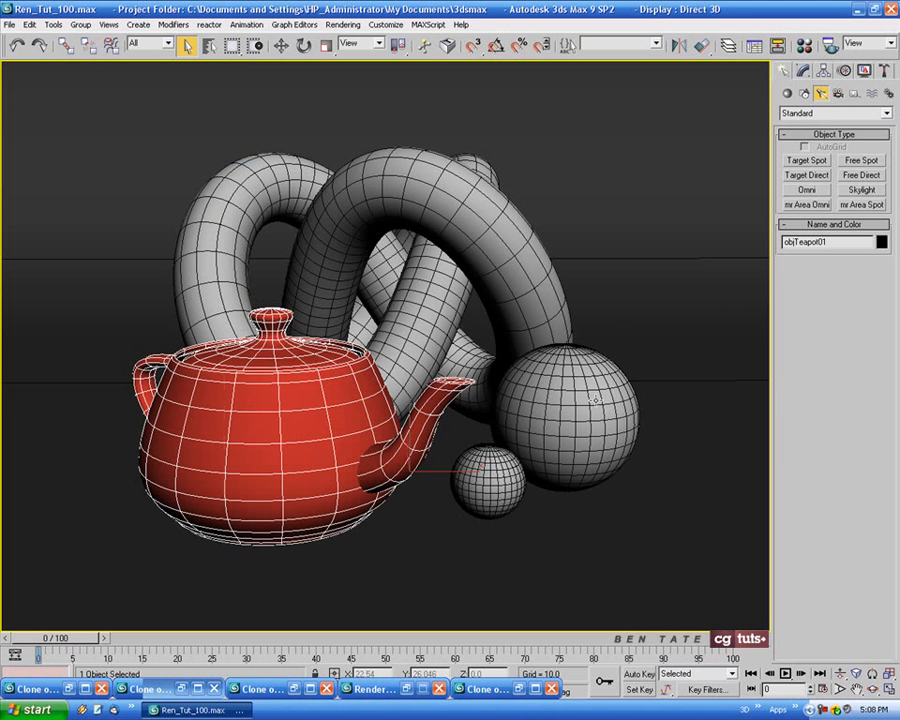
# Set the Light Tracer's Color Bleed to 3, render Camera01, and close the render window after checking it
pyautogui.click(336, 26)
pyautogui.click(345, 38)
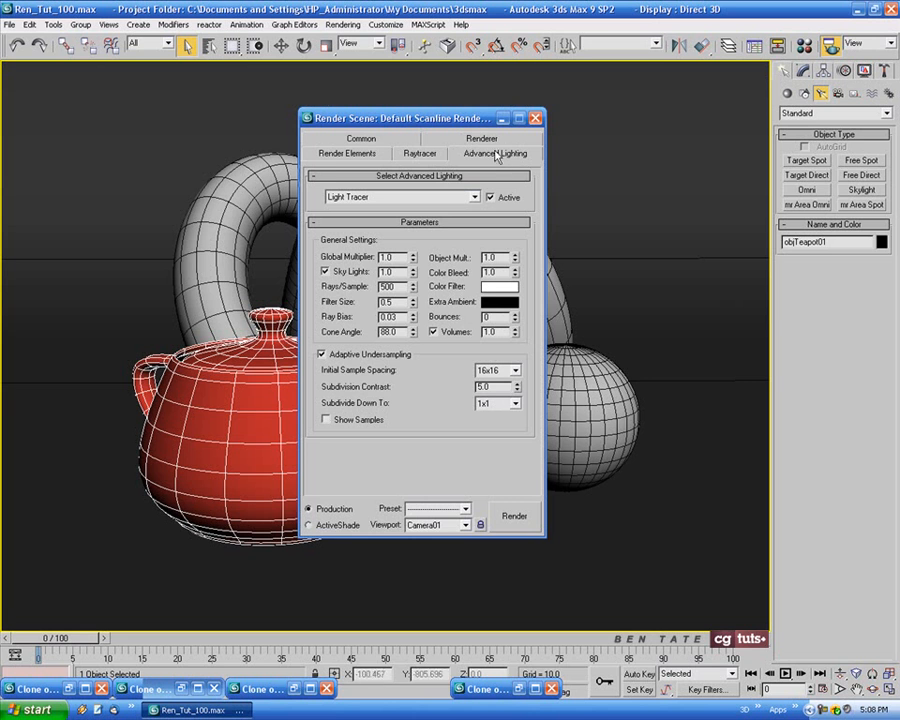
pyautogui.moveTo(435, 123); pyautogui.dragTo(384, 112)
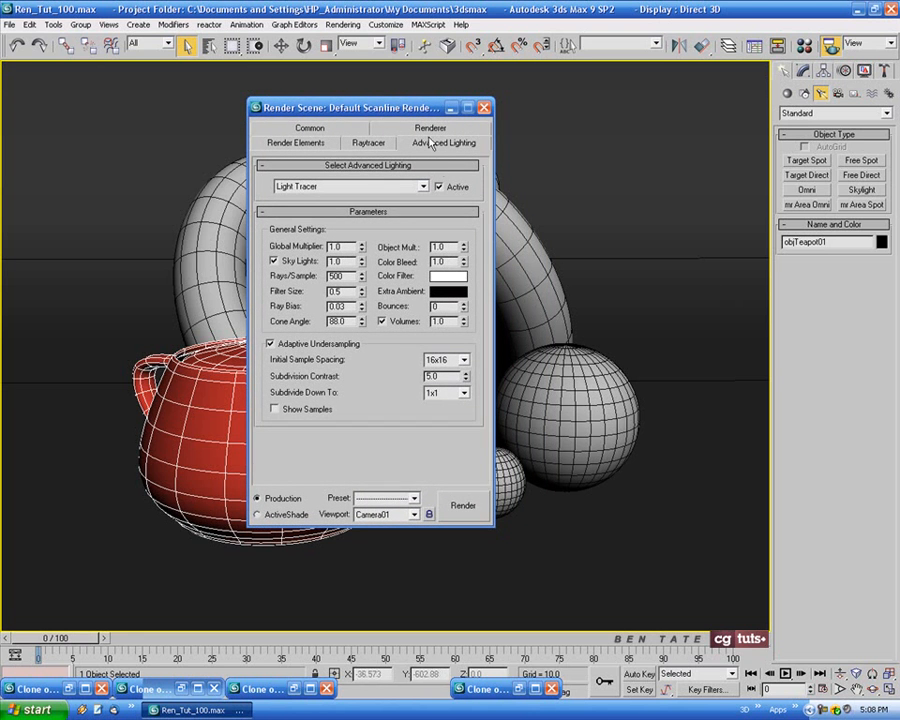
pyautogui.moveTo(418, 112); pyautogui.dragTo(420, 111)
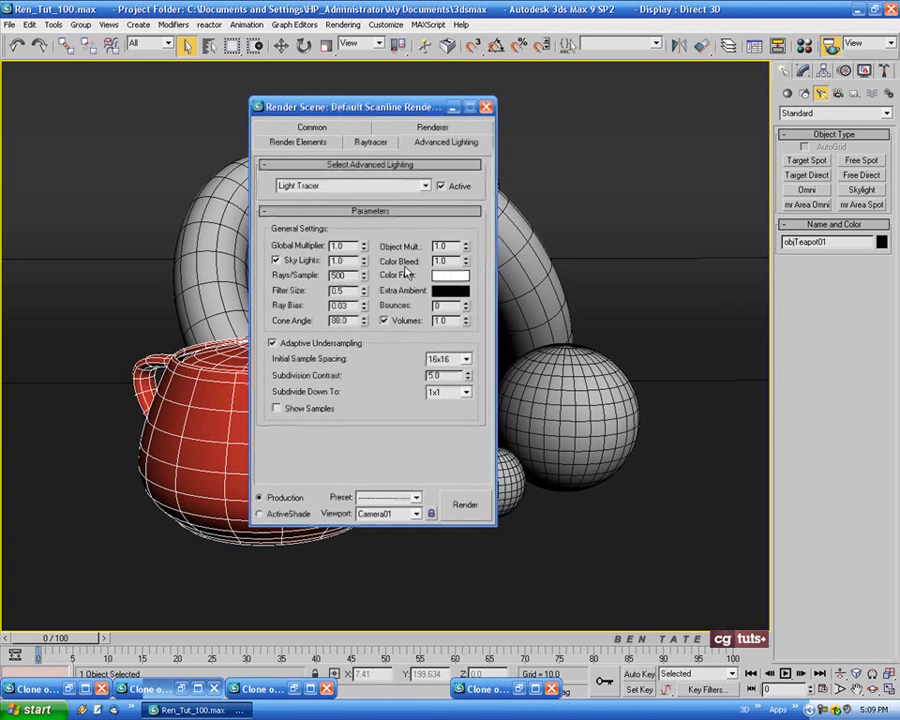
pyautogui.moveTo(412, 108); pyautogui.dragTo(647, 115)
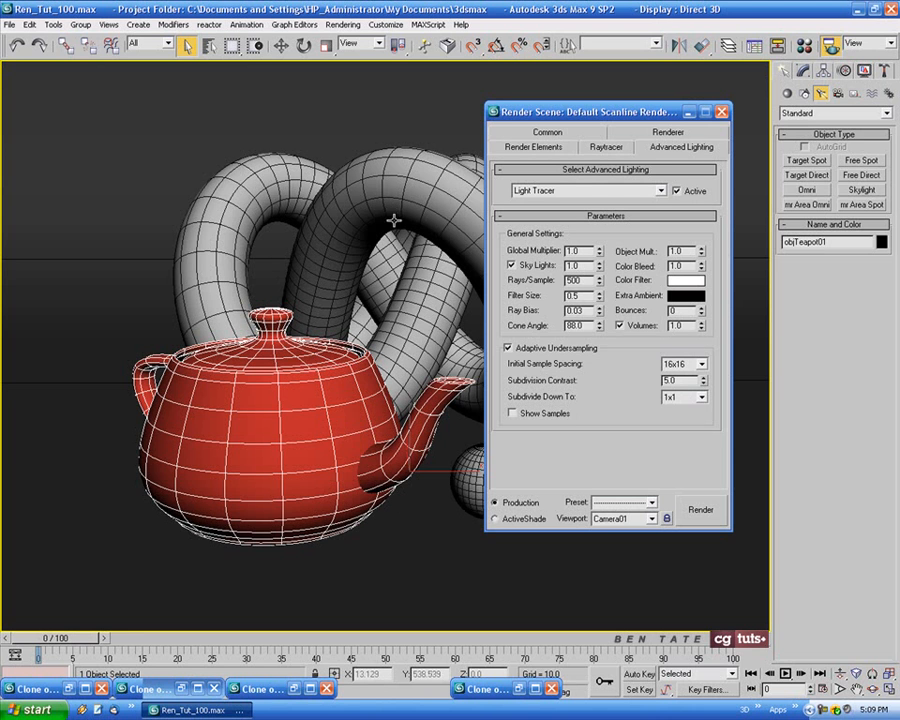
pyautogui.moveTo(611, 107); pyautogui.dragTo(585, 108)
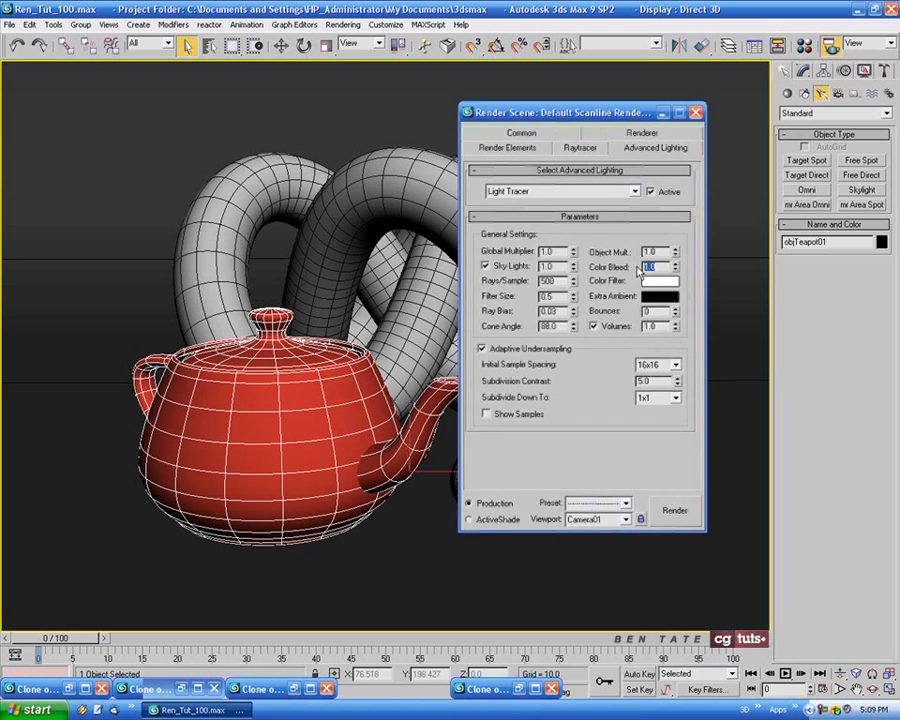
pyautogui.click(682, 520)
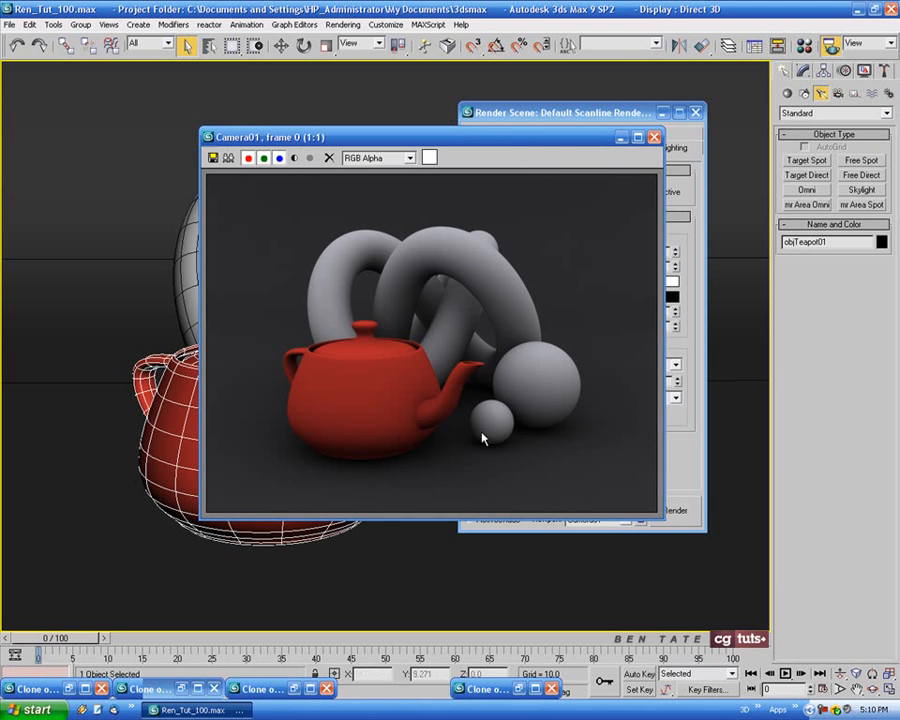
pyautogui.moveTo(606, 138); pyautogui.dragTo(516, 147)
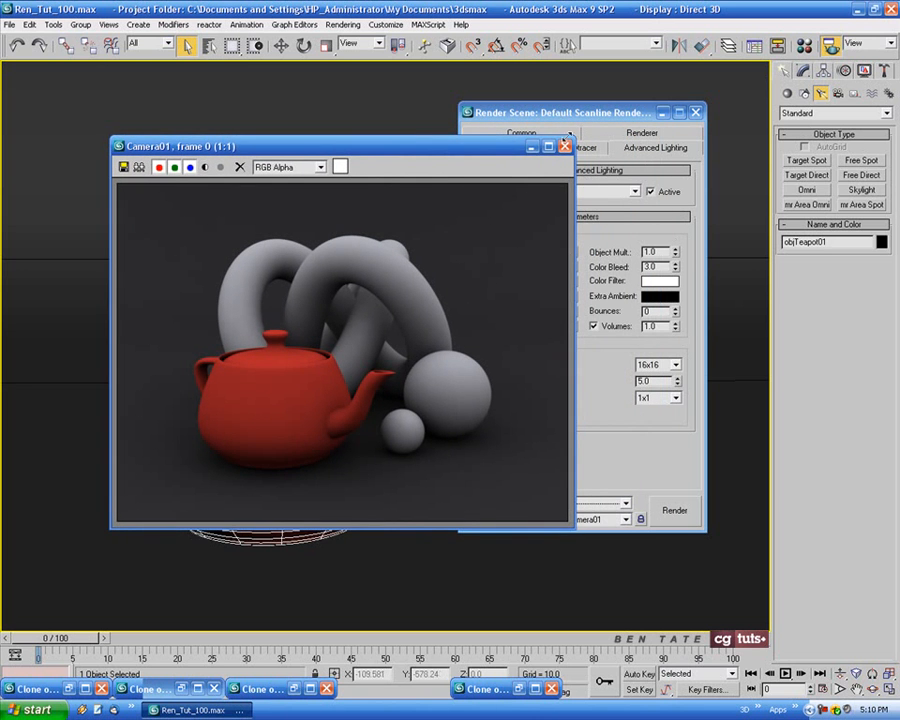
pyautogui.click(632, 235)
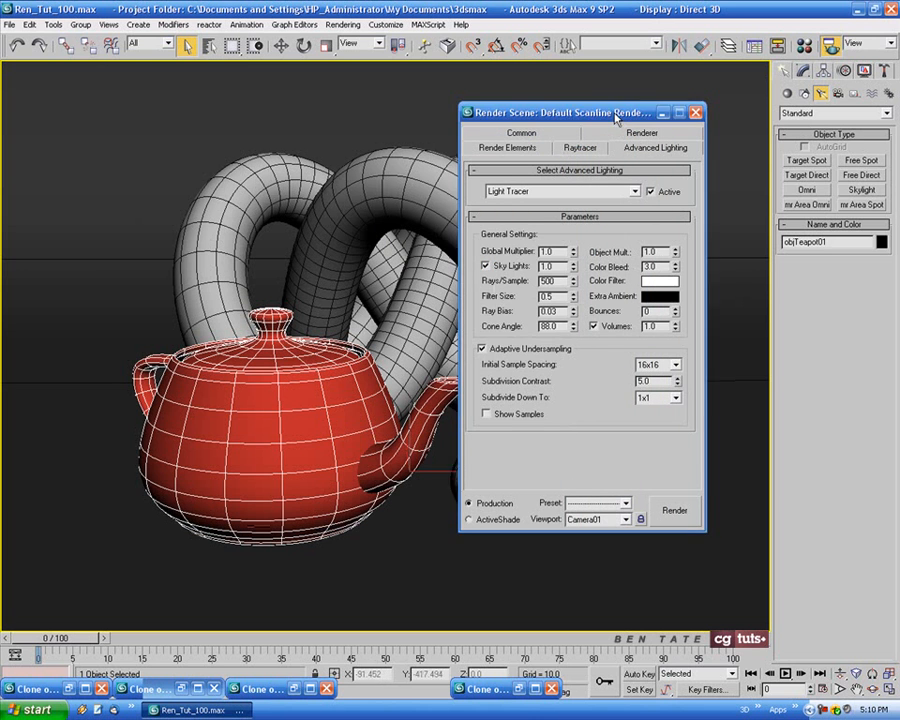
# Set the Light Tracer's Bounces to 3 and render Camera01 again
pyautogui.moveTo(580, 112); pyautogui.dragTo(545, 119)
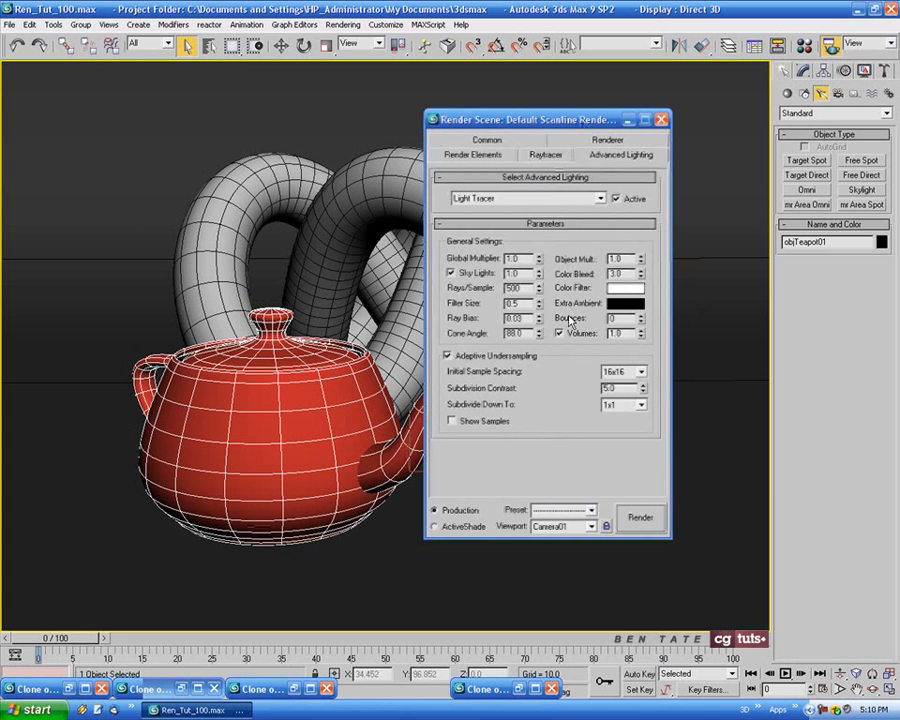
pyautogui.click(613, 319)
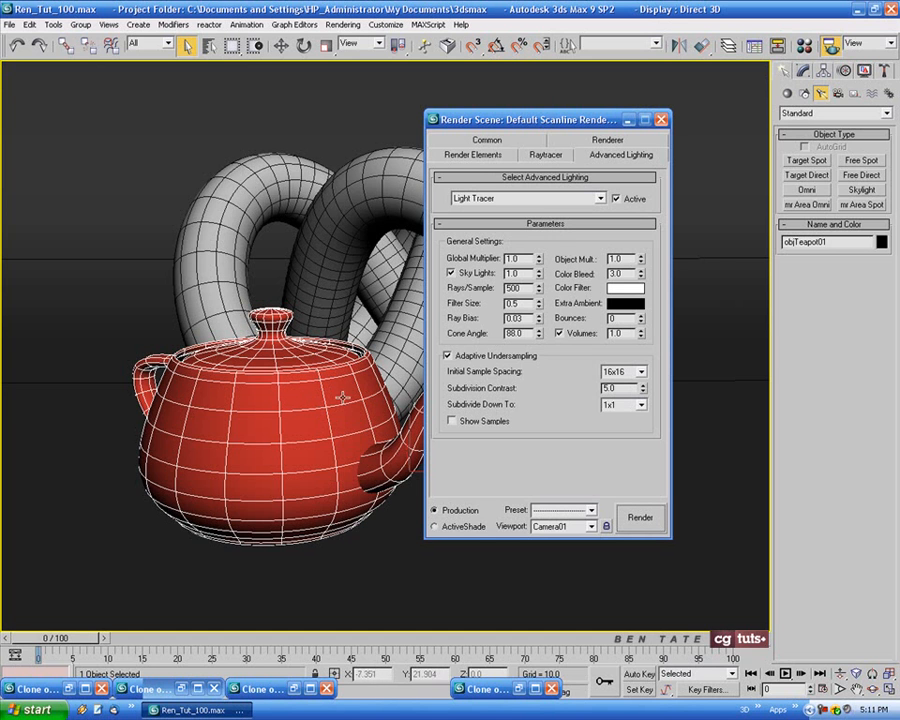
pyautogui.click(642, 316)
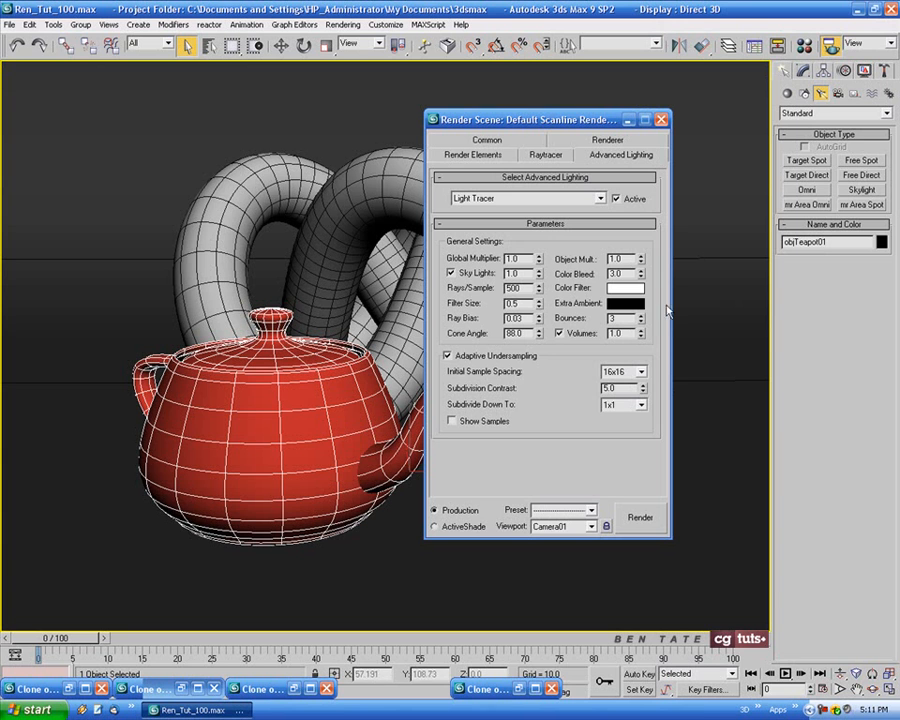
pyautogui.click(640, 519)
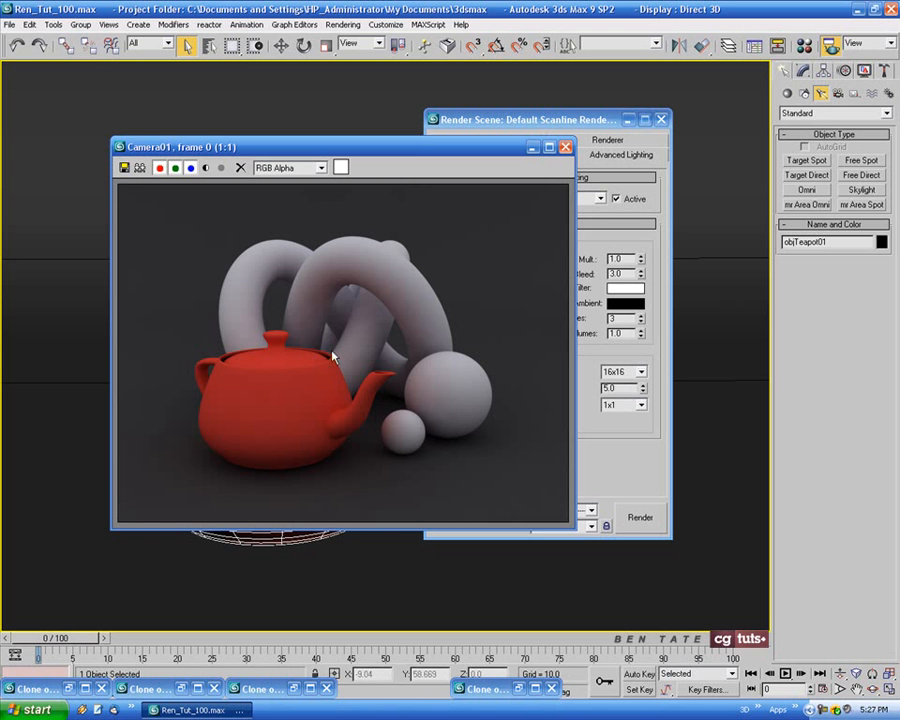
# Check the three-bounce render against the Light Tracer settings, clone it, and close the original render window
pyautogui.moveTo(412, 152); pyautogui.dragTo(277, 157)
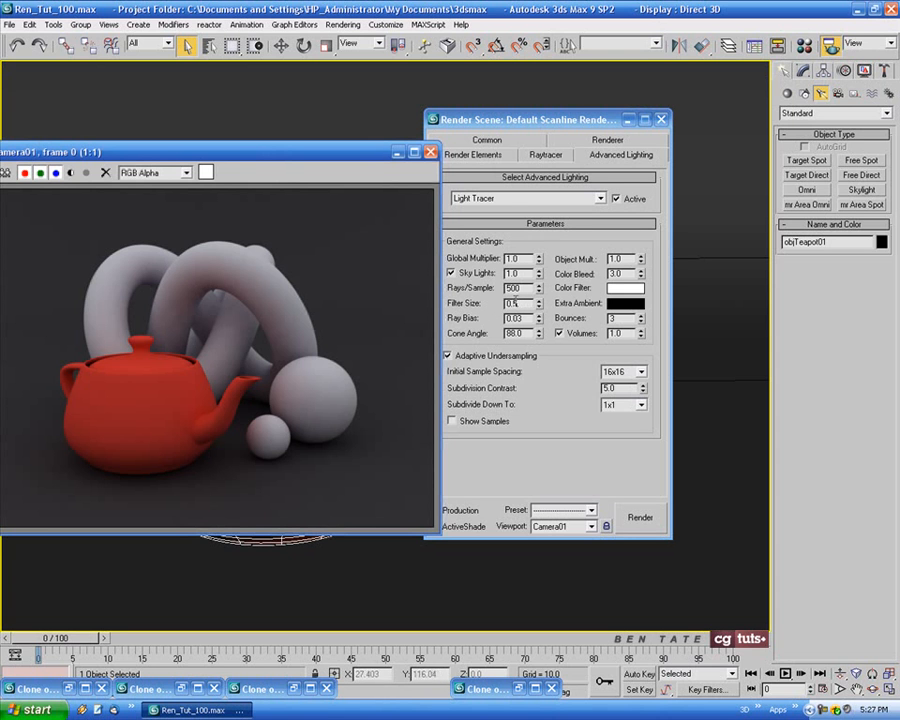
pyautogui.moveTo(323, 159); pyautogui.dragTo(486, 159)
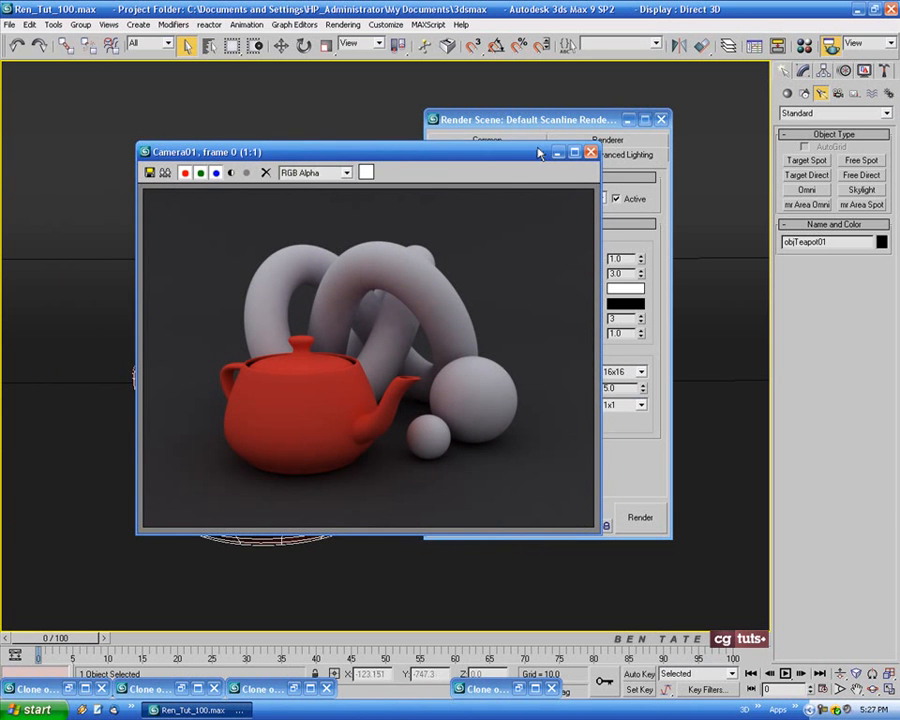
pyautogui.moveTo(538, 152); pyautogui.dragTo(541, 145)
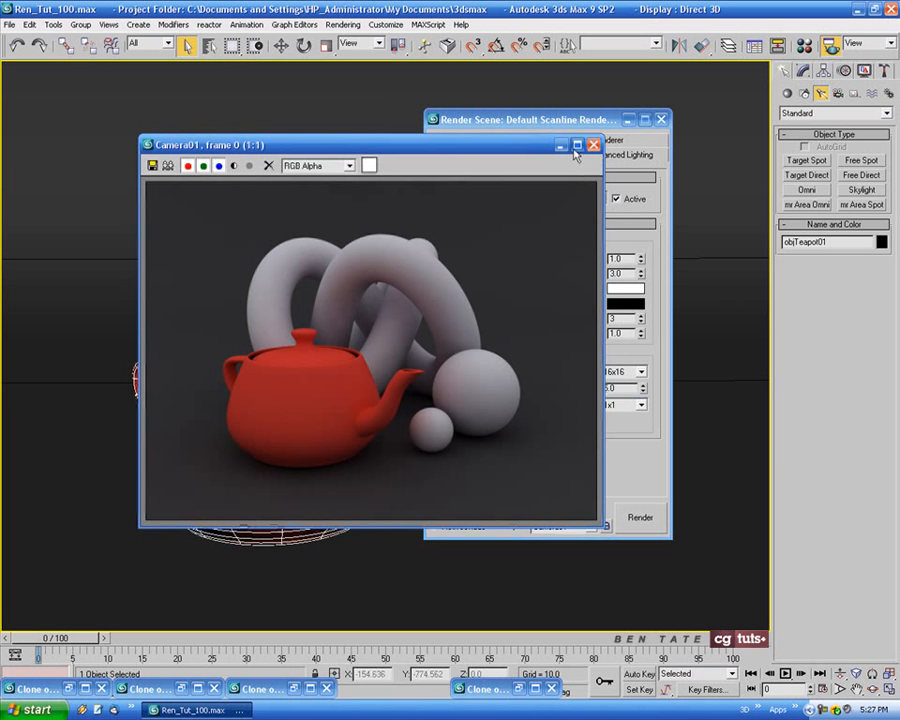
pyautogui.click(167, 166)
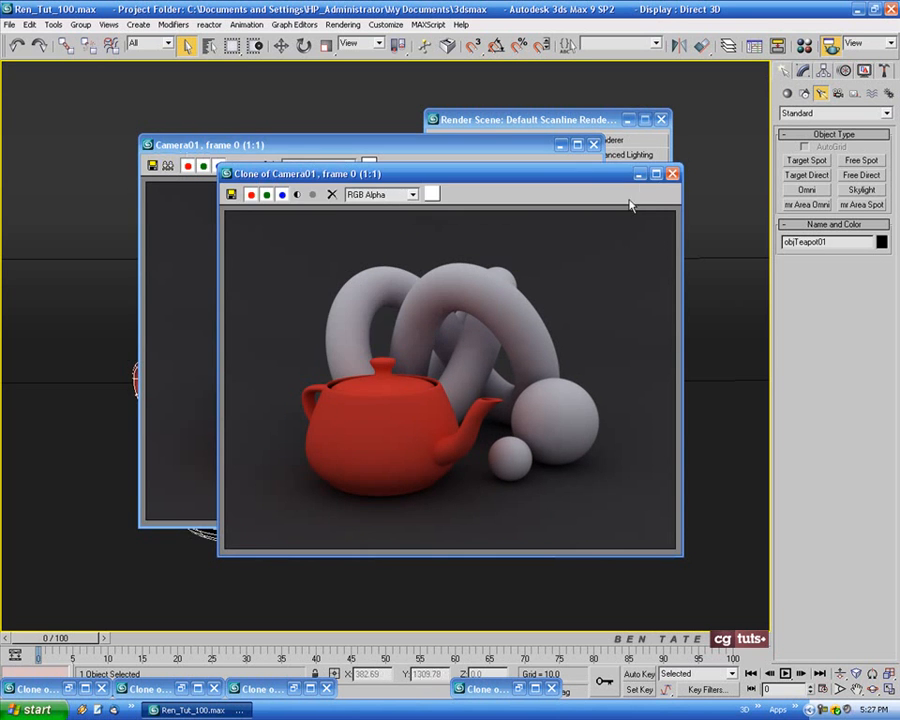
pyautogui.click(593, 146)
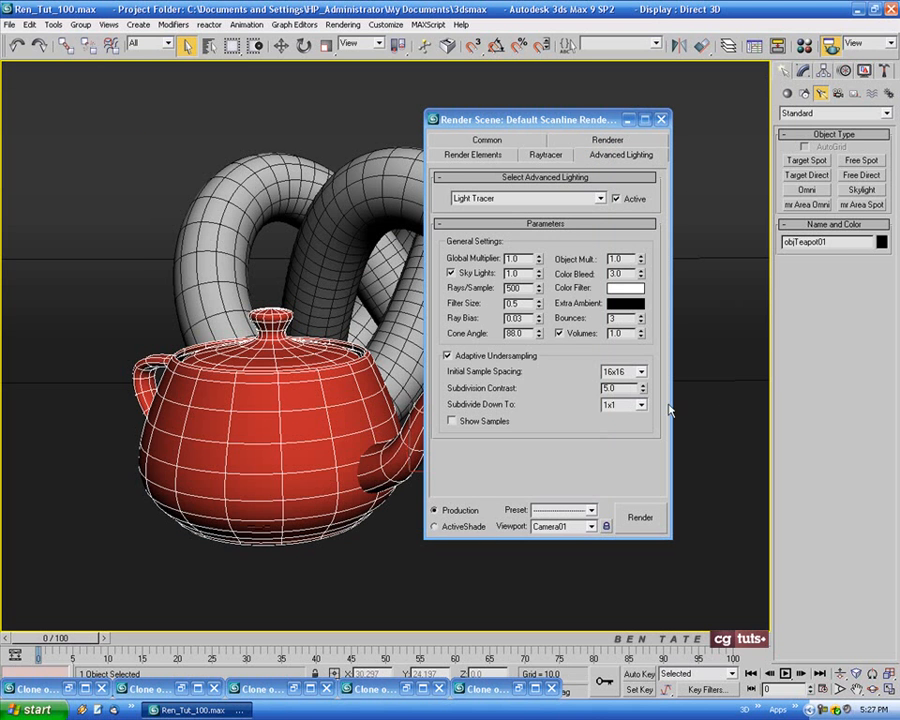
# Reset the Light Tracer's Color Bleed to 1 and Bounces to 0, and reposition the render settings dialog
pyautogui.moveTo(633, 274); pyautogui.dragTo(594, 274)
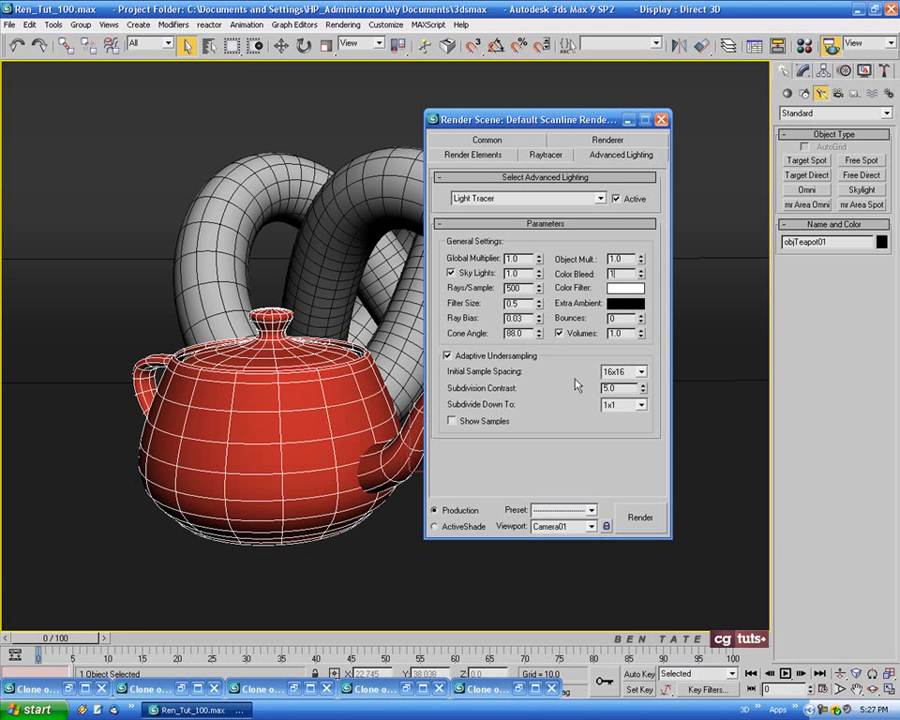
pyautogui.moveTo(608, 120); pyautogui.dragTo(594, 114)
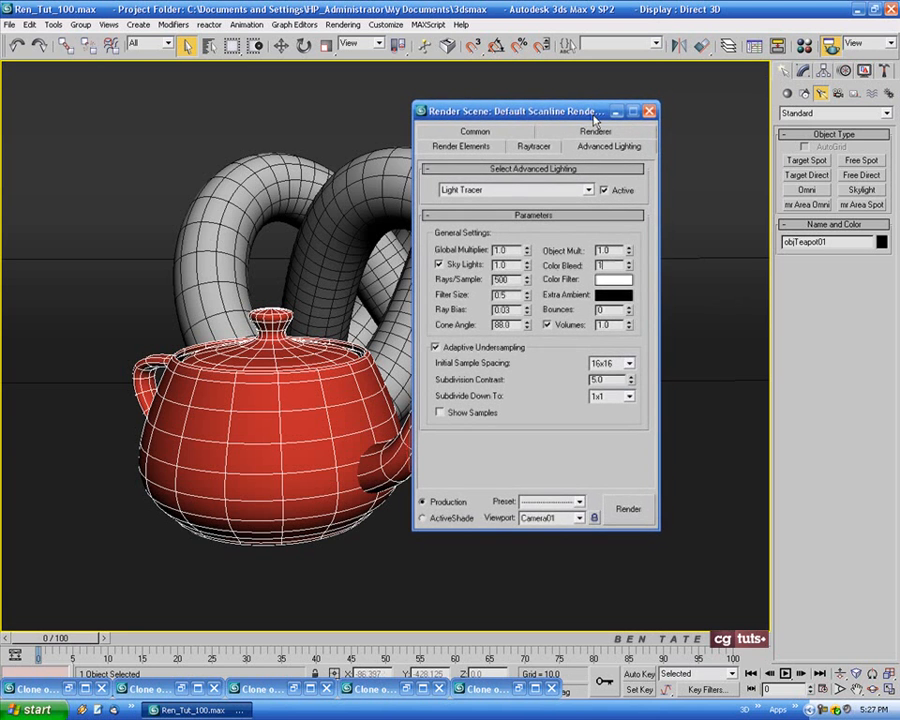
# Close the render settings and assign the light grey 01 - Default material to the selected teapot
pyautogui.click(647, 113)
pyautogui.press('m')
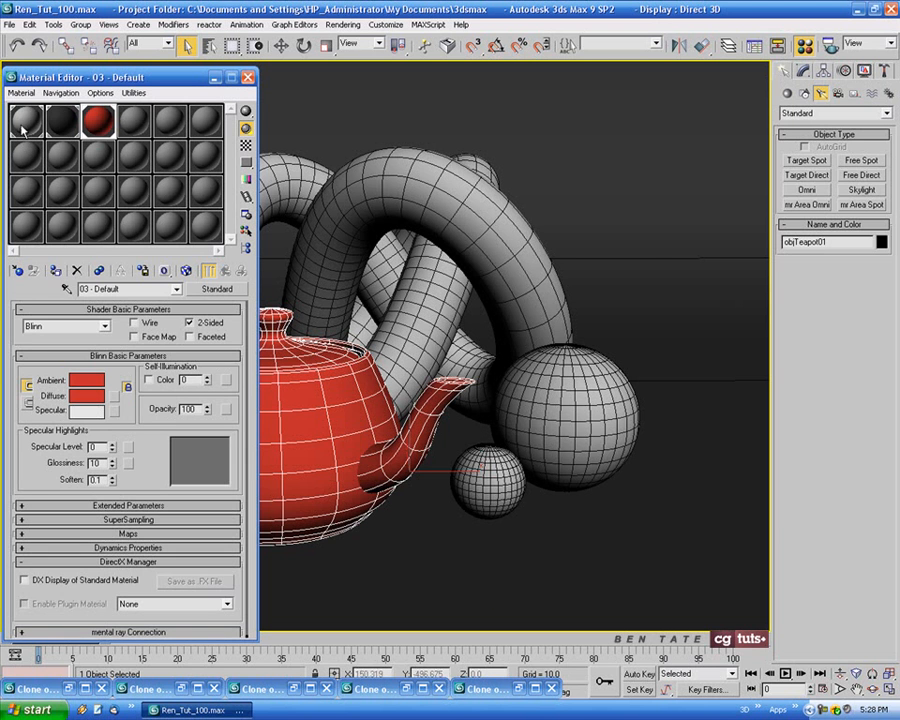
pyautogui.click(21, 125)
pyautogui.click(55, 271)
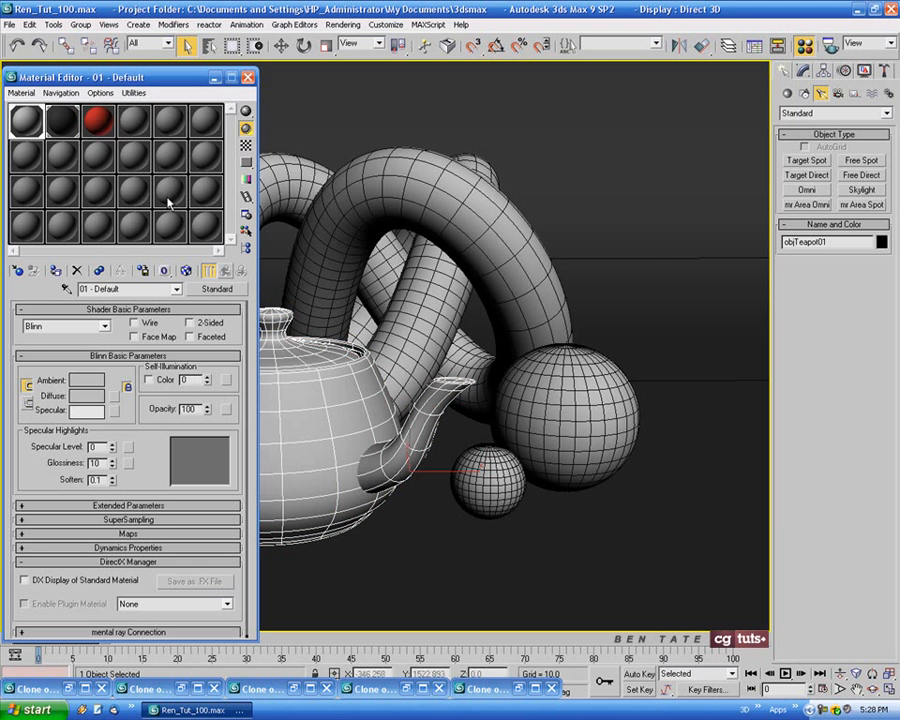
pyautogui.click(248, 78)
# Render Camera01 with the grey teapot and reposition the render window to inspect the result
pyautogui.moveTo(452, 352); pyautogui.dragTo(435, 352, button='middle')
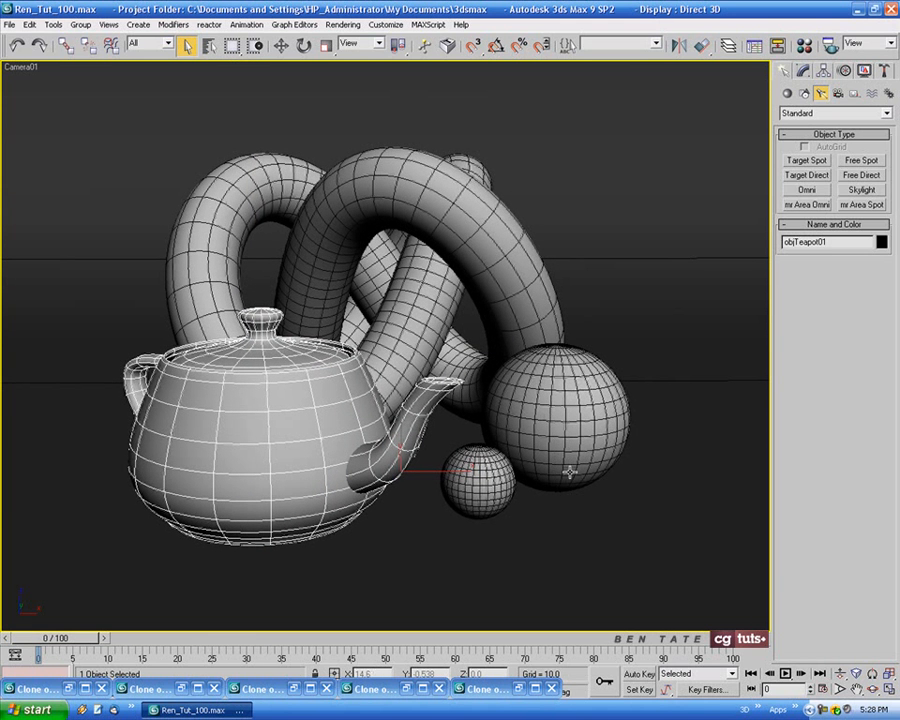
pyautogui.hotkey('shift', 'q')
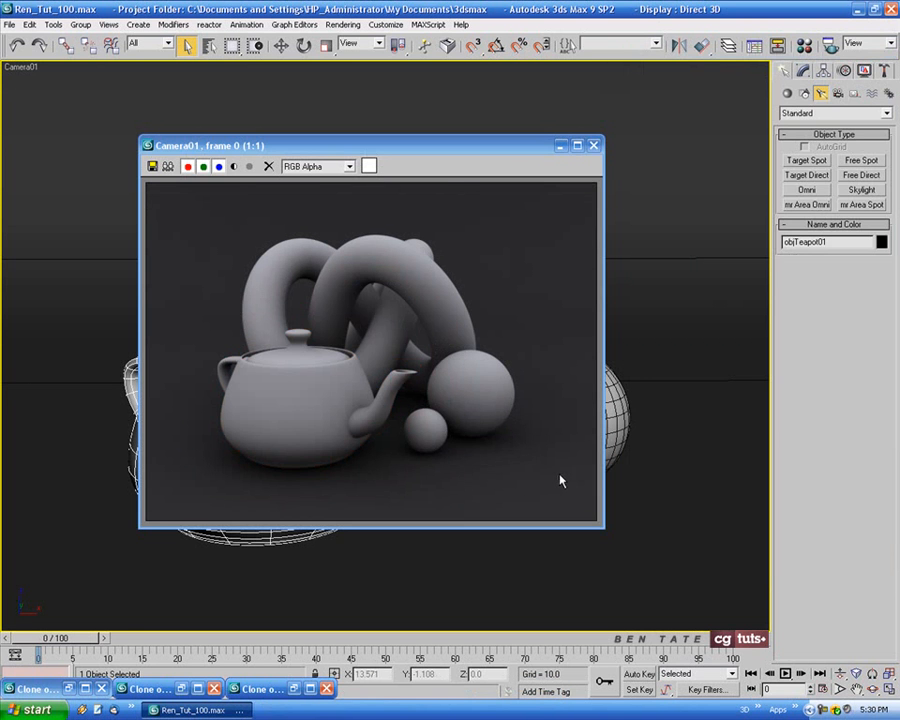
pyautogui.moveTo(433, 157); pyautogui.dragTo(468, 187)
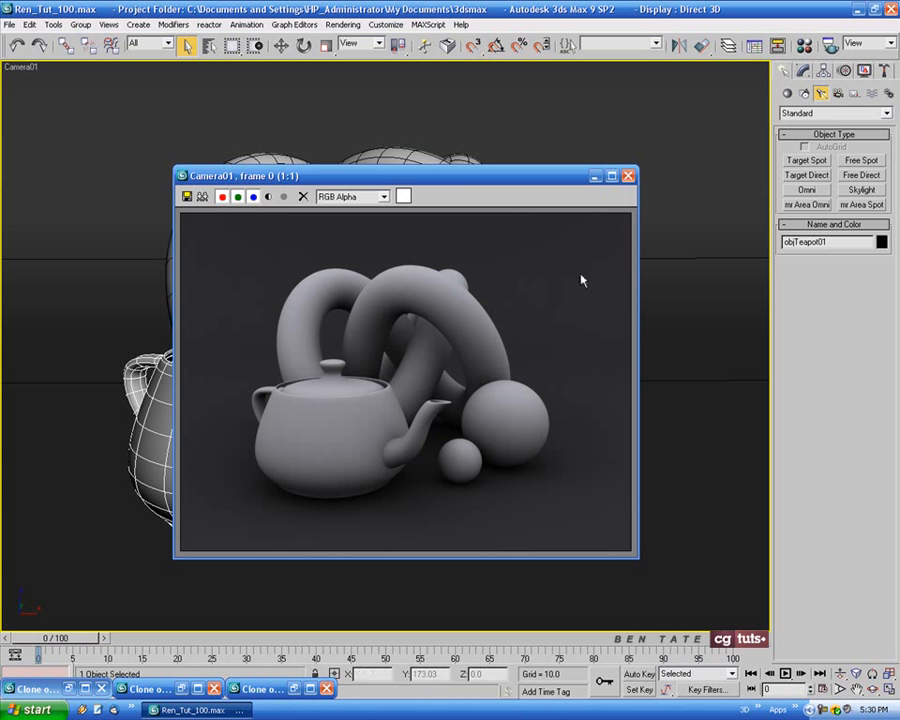
pyautogui.moveTo(462, 182); pyautogui.dragTo(482, 190)
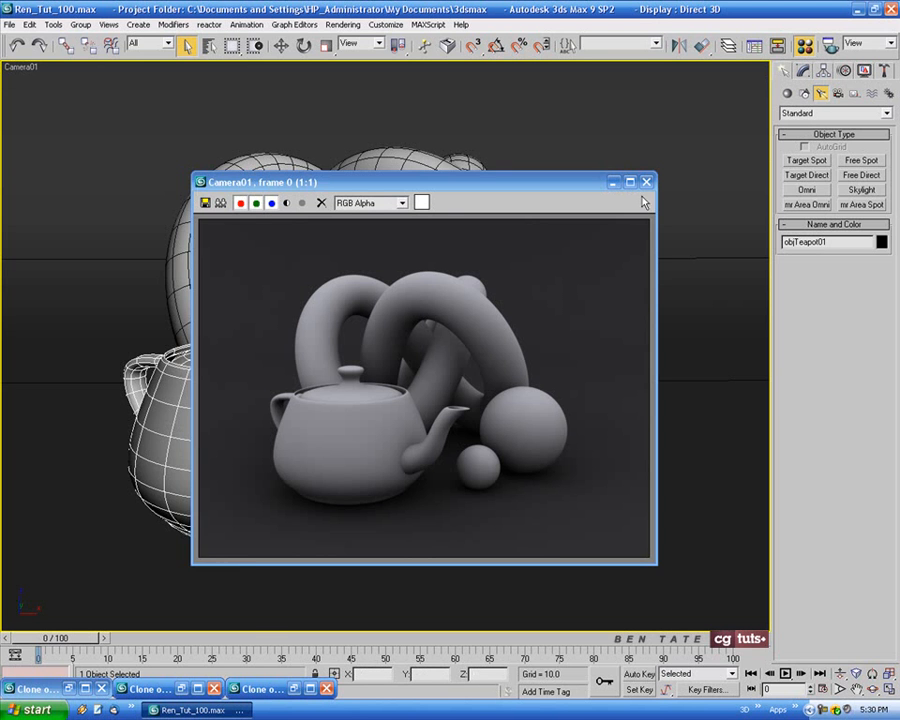
# Lighten the diffuse color of the 01 - Default material to RGB 195, 195, 195
pyautogui.press('m')
pyautogui.moveTo(136, 77); pyautogui.dragTo(157, 77)
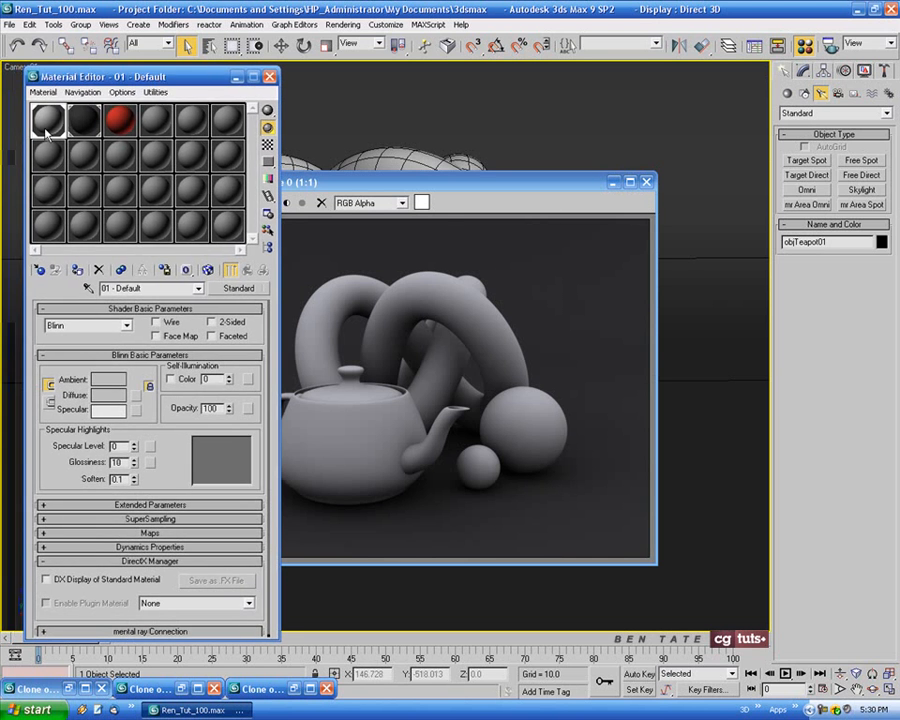
pyautogui.click(106, 395)
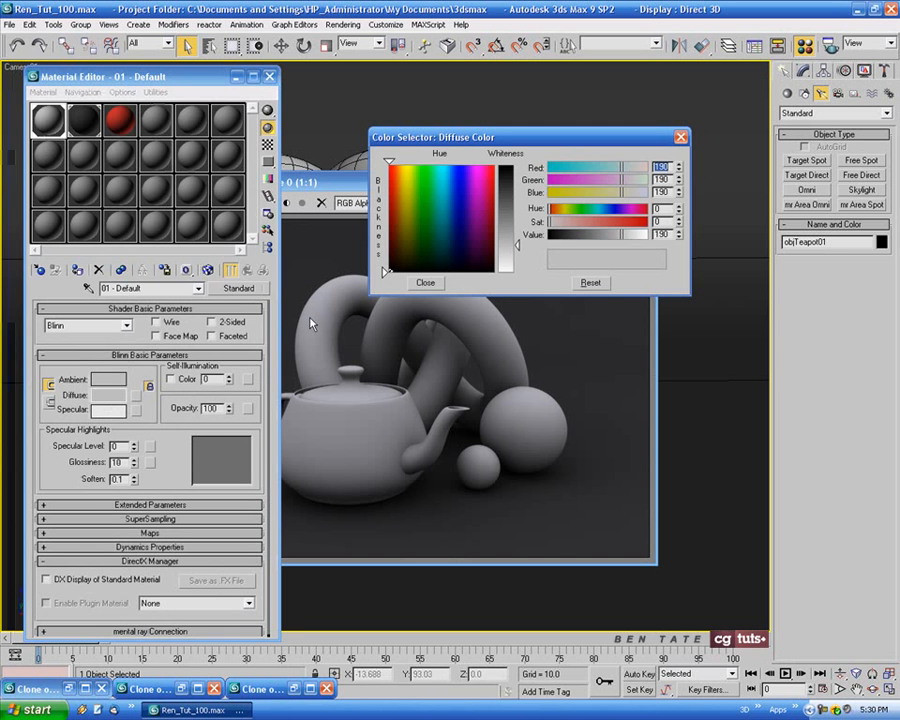
pyautogui.moveTo(518, 245); pyautogui.dragTo(518, 249)
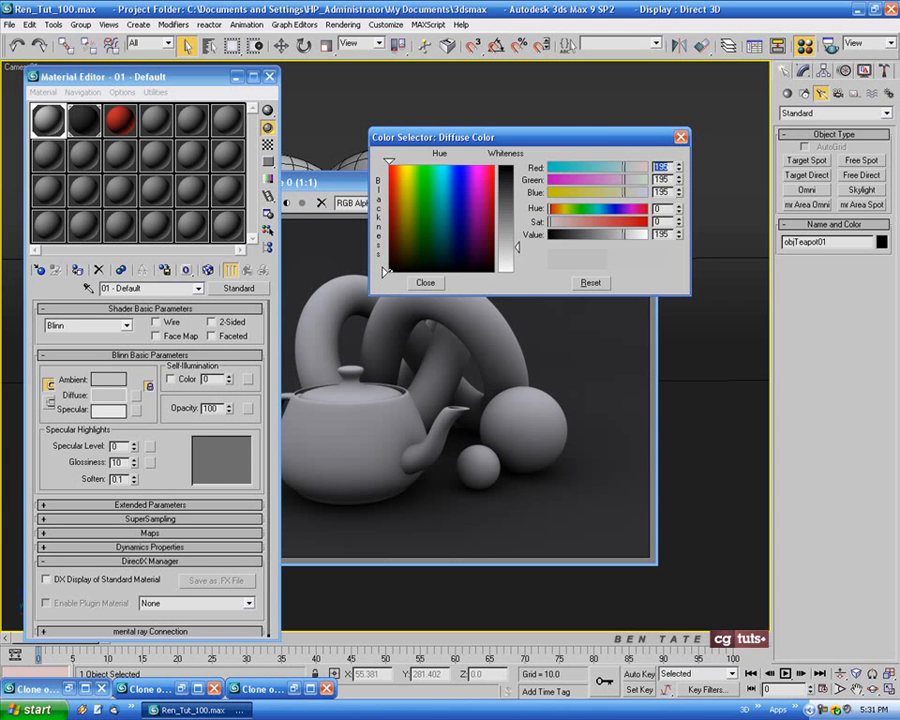
pyautogui.click(438, 285)
# Check the Camera01 render beside the material settings, and put away both the render window and the Material Editor
pyautogui.moveTo(445, 190); pyautogui.dragTo(485, 188)
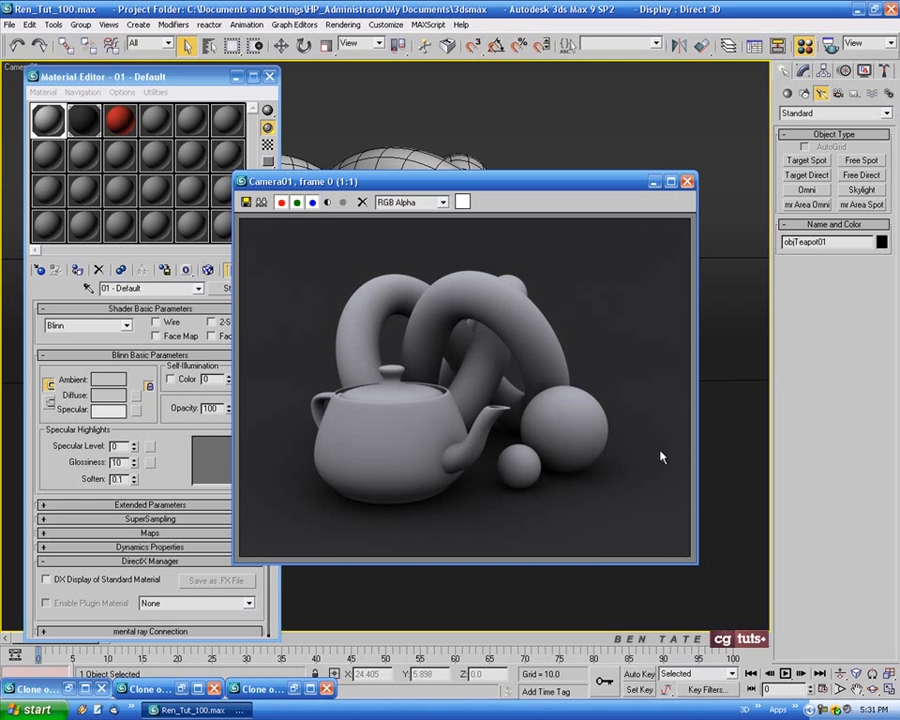
pyautogui.moveTo(589, 179); pyautogui.dragTo(634, 172)
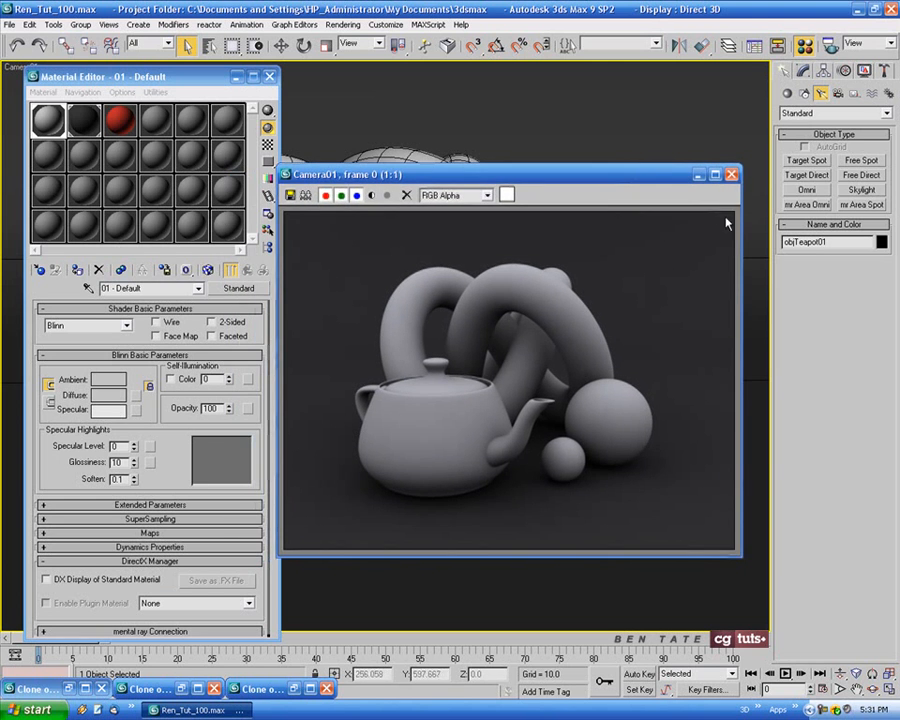
pyautogui.click(731, 174)
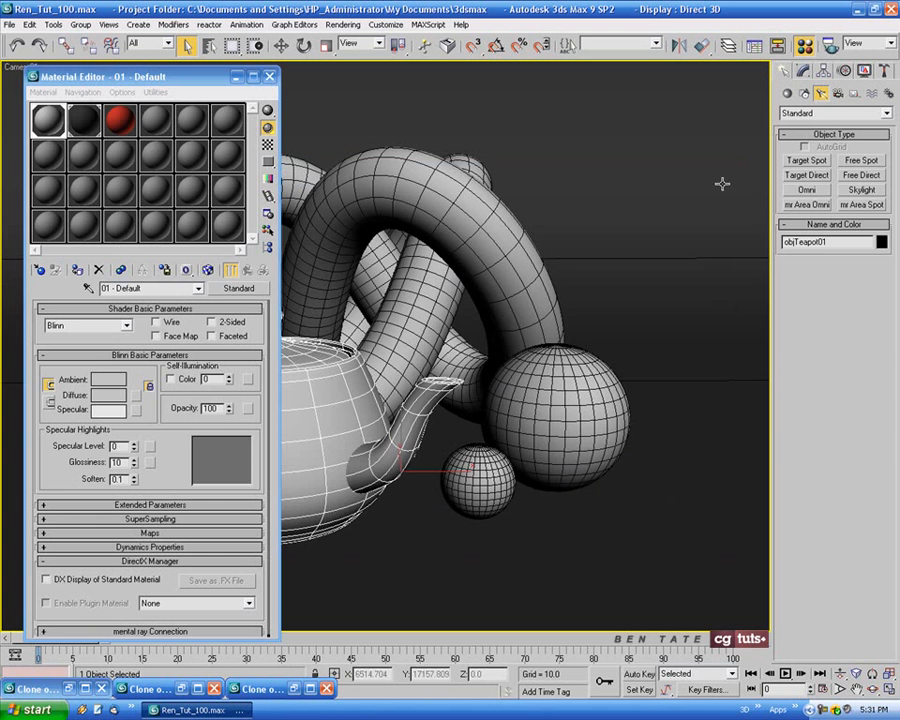
pyautogui.click(236, 77)
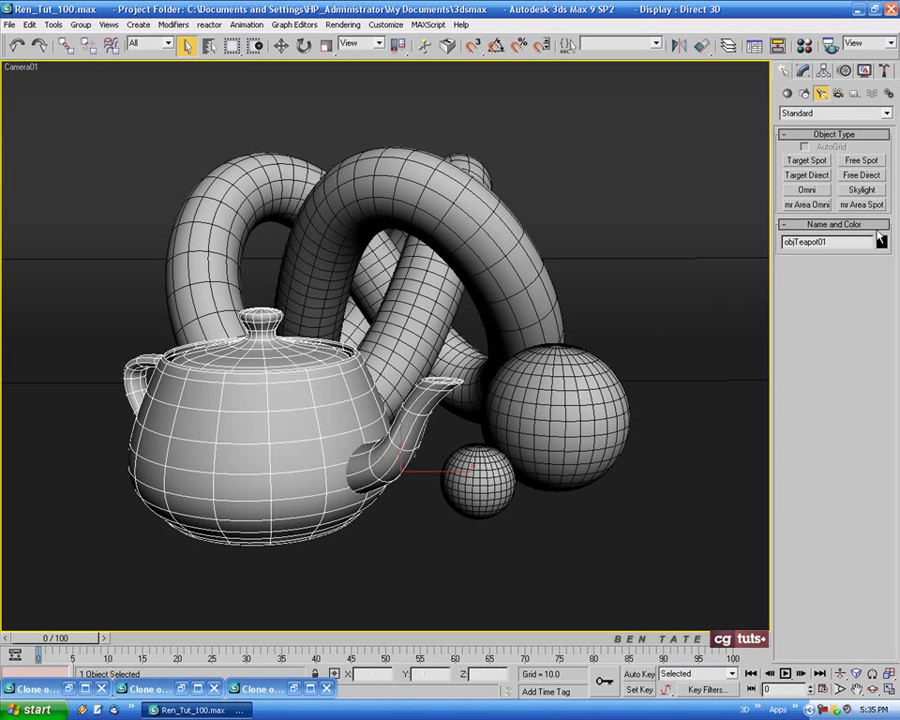
# Create a Target Direct light in the Top view aimed at the knot, and show the light's view in the Front viewport
pyautogui.click(806, 175)
pyautogui.hotkey('alt', 'w')
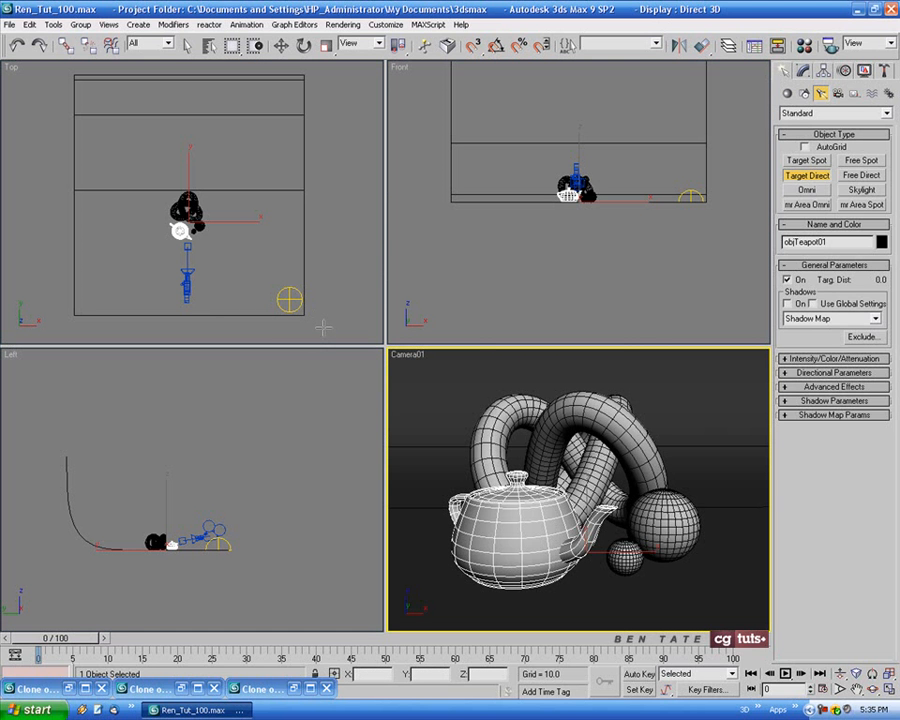
pyautogui.moveTo(323, 329); pyautogui.dragTo(186, 208)
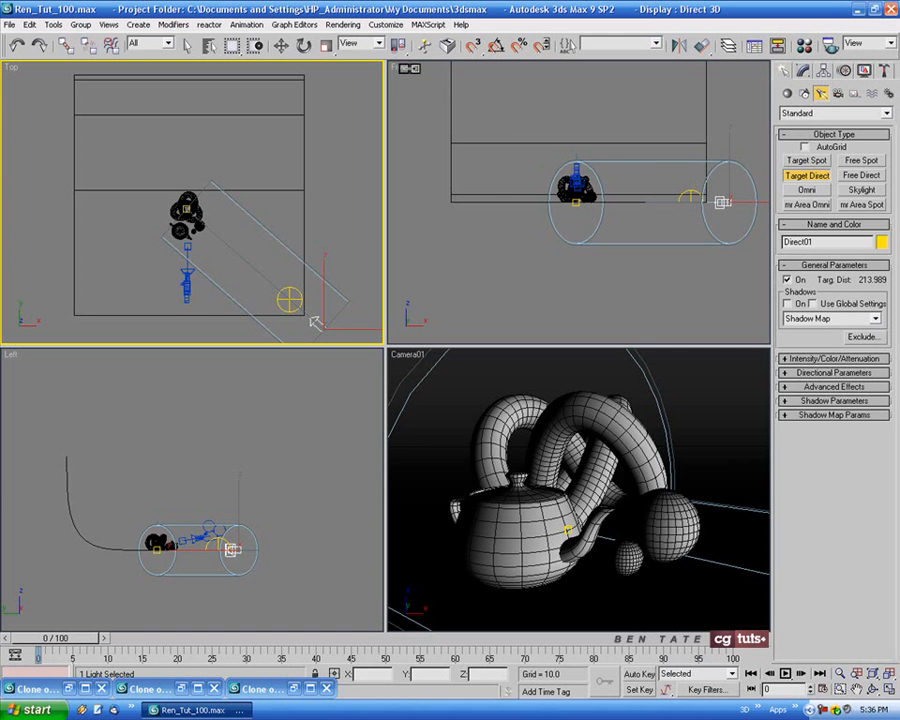
pyautogui.rightClick(402, 68)
pyautogui.moveTo(452, 76)
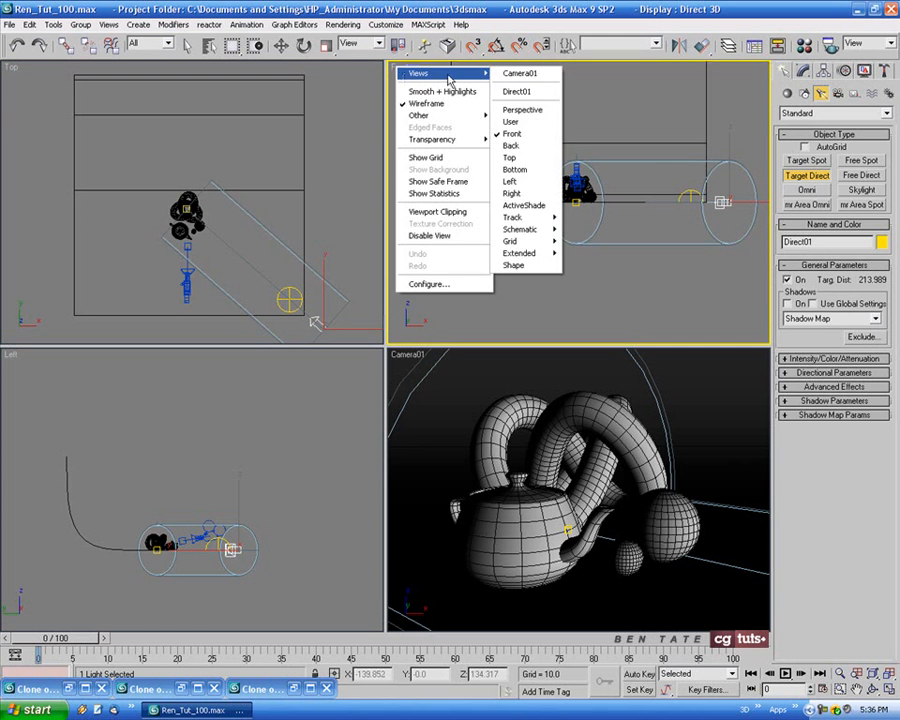
pyautogui.click(538, 92)
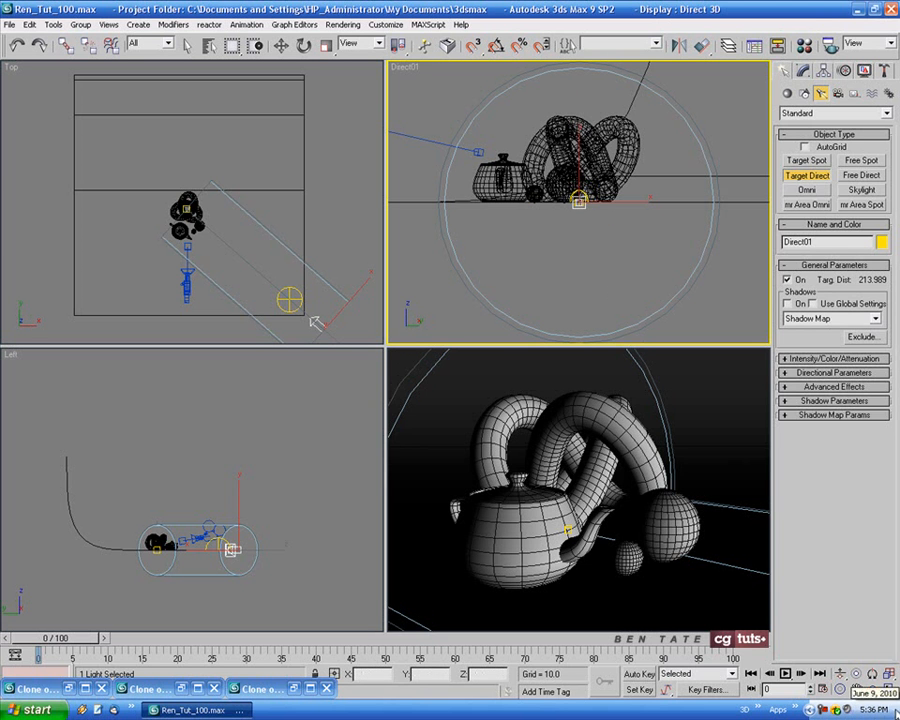
# Widen the directional light's falloff to about 196 and hotspot to about 165, and orbit the light high above the objects
pyautogui.click(841, 688)
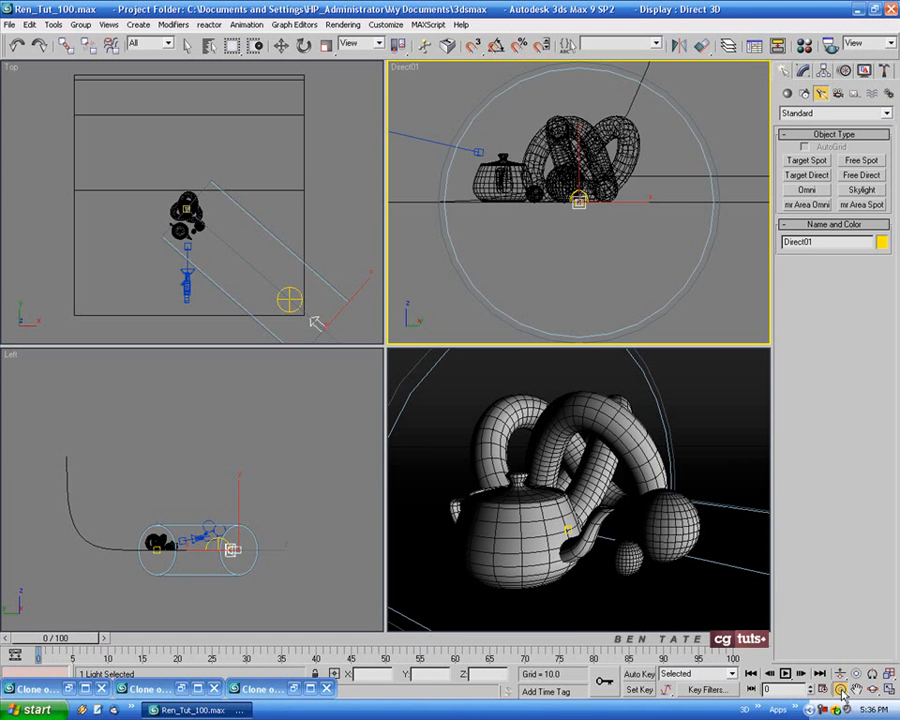
pyautogui.moveTo(609, 194); pyautogui.dragTo(374, 301)
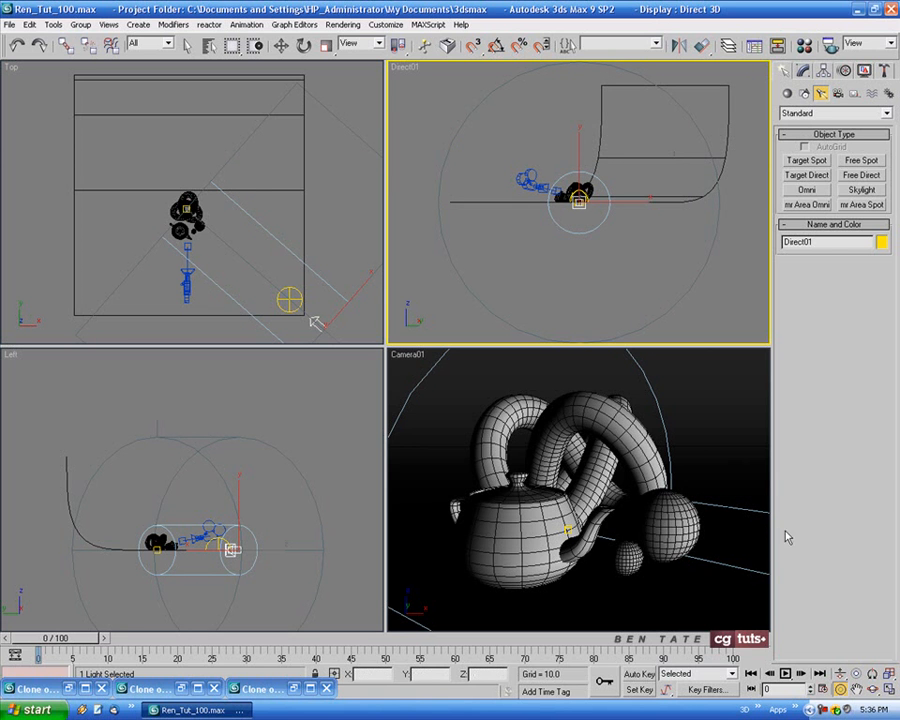
pyautogui.click(858, 675)
pyautogui.moveTo(617, 174); pyautogui.dragTo(568, 294)
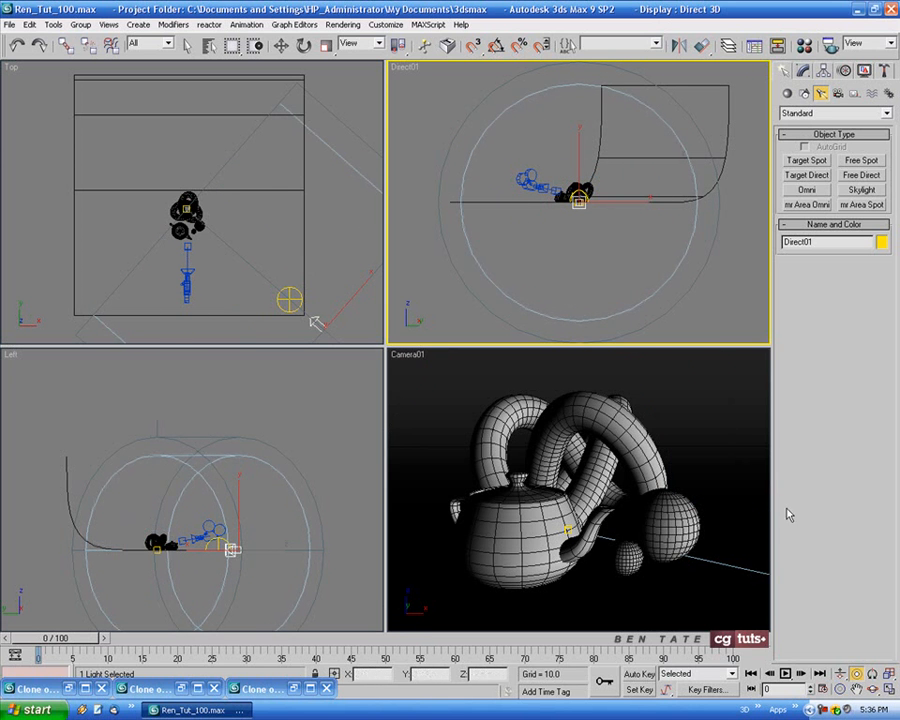
pyautogui.click(873, 689)
pyautogui.moveTo(635, 274)
pyautogui.mouseDown()
pyautogui.moveTo(620, 202)
pyautogui.moveTo(609, 217)
pyautogui.moveTo(560, 223)
pyautogui.moveTo(634, 227)
pyautogui.moveTo(573, 227)
pyautogui.moveTo(571, 235)
pyautogui.moveTo(627, 239)
pyautogui.moveTo(618, 244)
pyautogui.moveTo(639, 231)
pyautogui.moveTo(653, 237)
pyautogui.moveTo(627, 199)
pyautogui.mouseUp()
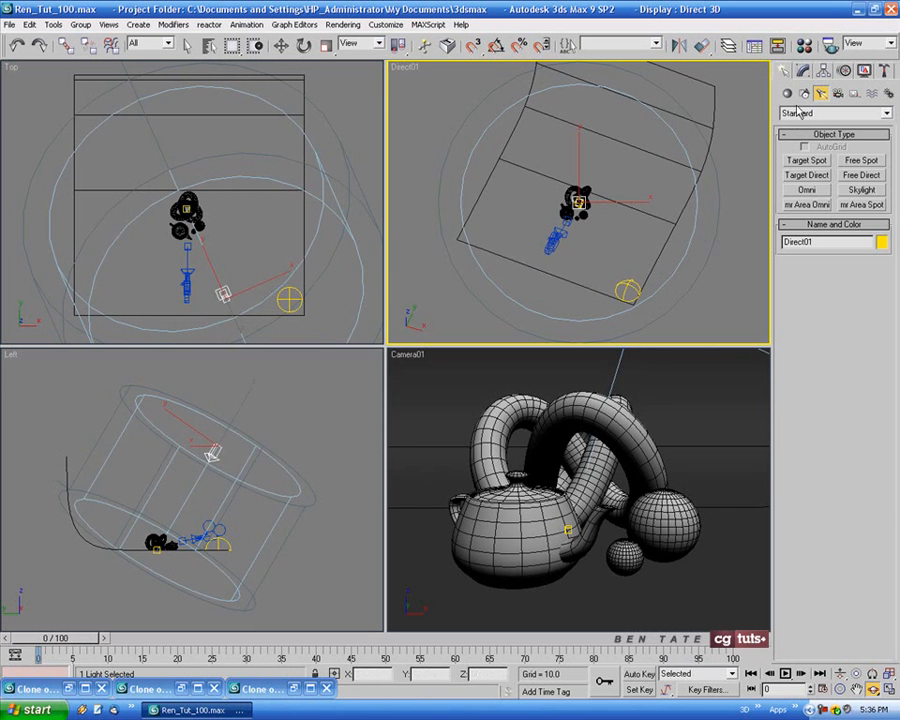
# Turn on shadows for the directional light and set them to Ray Traced Shadows
pyautogui.click(803, 71)
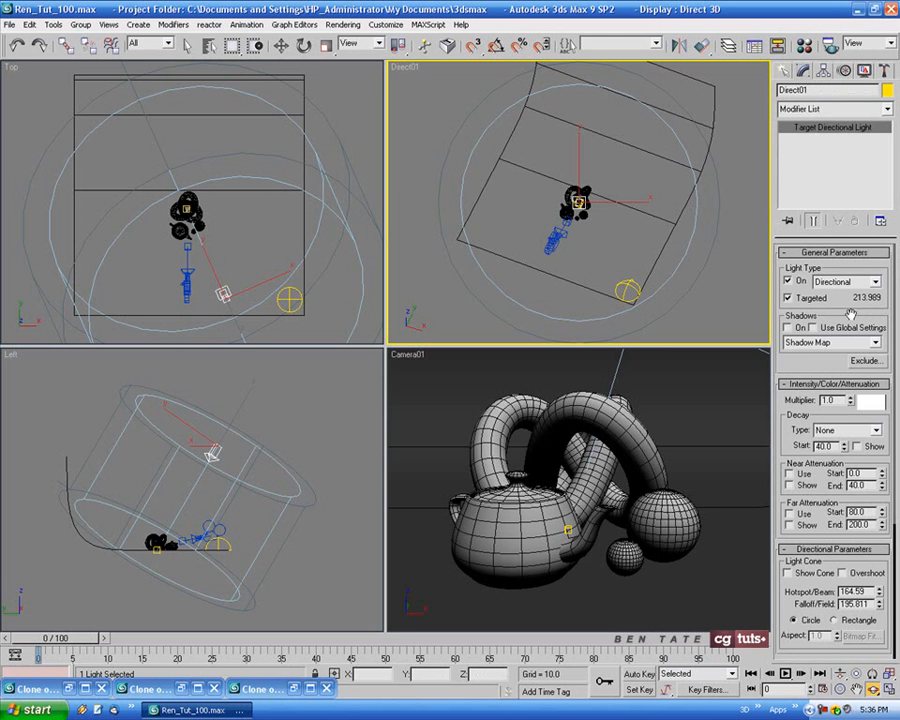
pyautogui.click(787, 327)
pyautogui.click(876, 343)
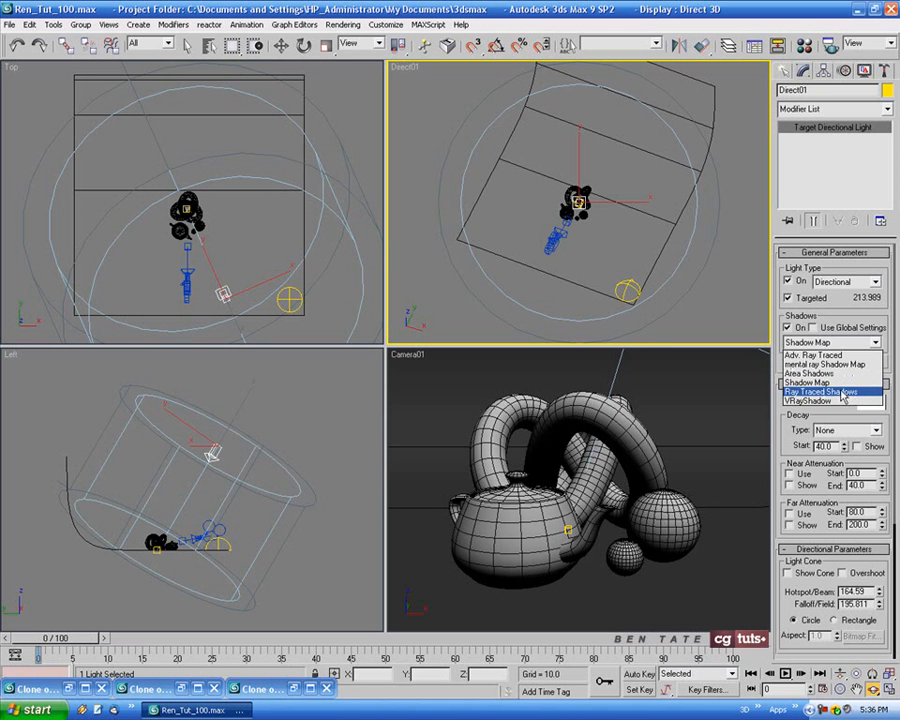
pyautogui.click(842, 392)
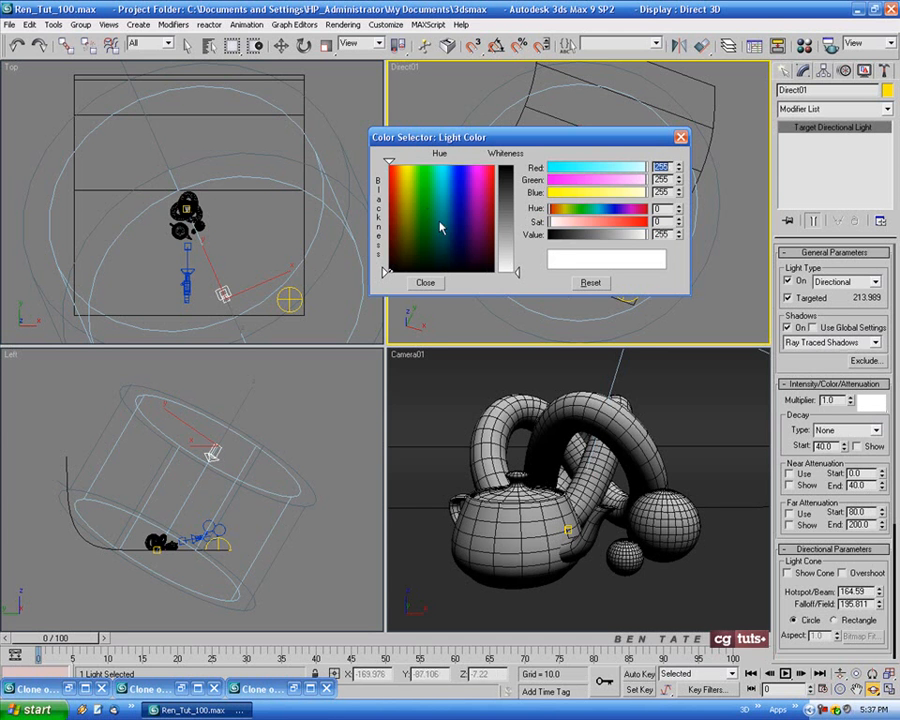
# Set the directional light's color to a pale warm orange, RGB 254, 242, 220
pyautogui.click(401, 166)
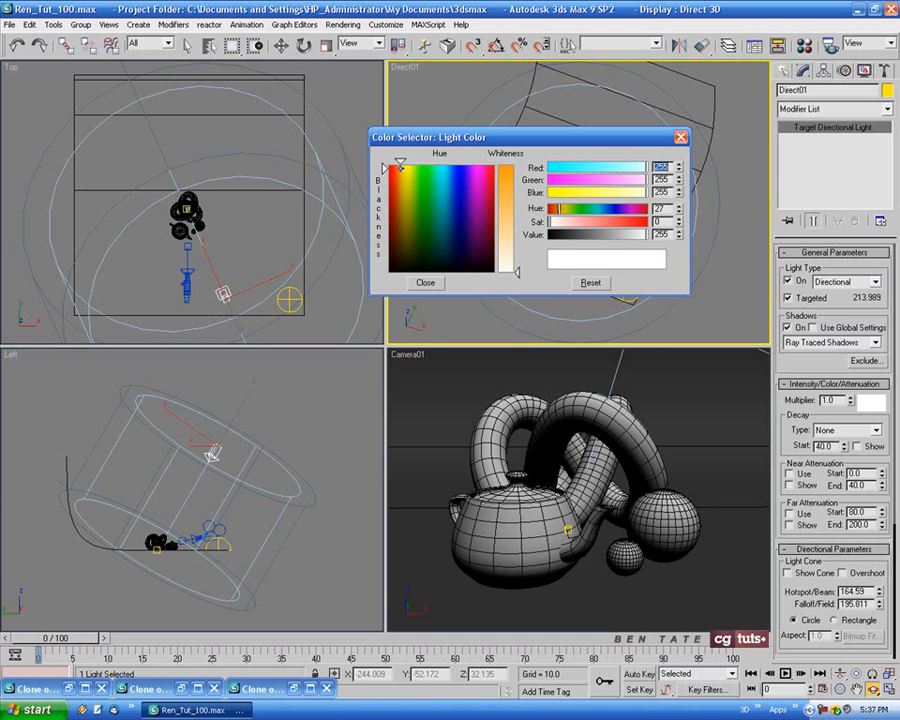
pyautogui.moveTo(516, 270); pyautogui.dragTo(517, 259)
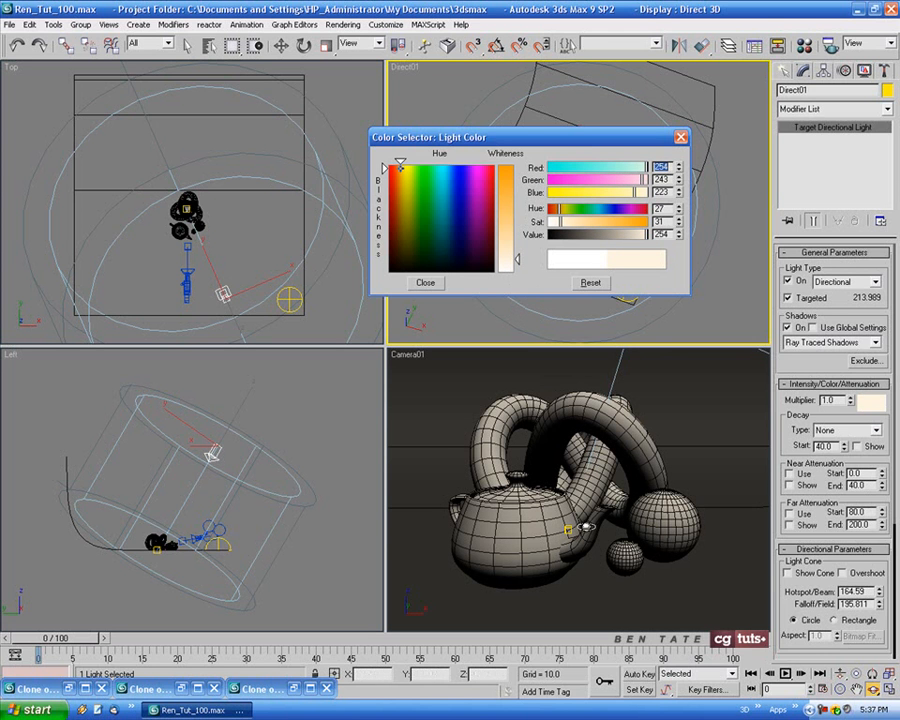
pyautogui.moveTo(517, 260); pyautogui.dragTo(517, 258)
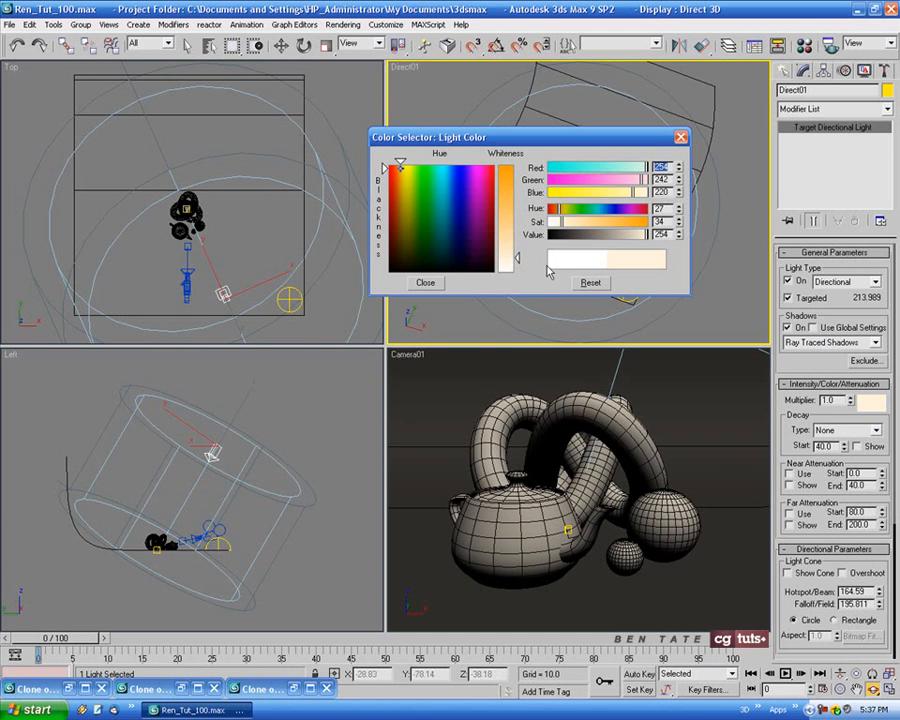
pyautogui.click(436, 286)
# Maximize the Camera01 view and render it with the directional light added
pyautogui.click(663, 466)
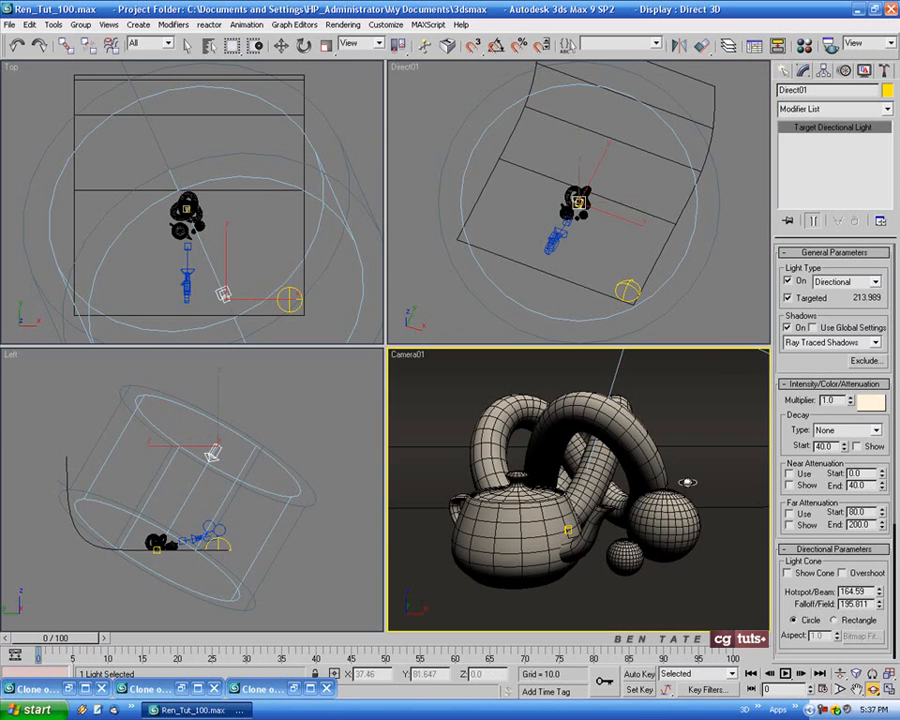
pyautogui.hotkey('alt', 'w')
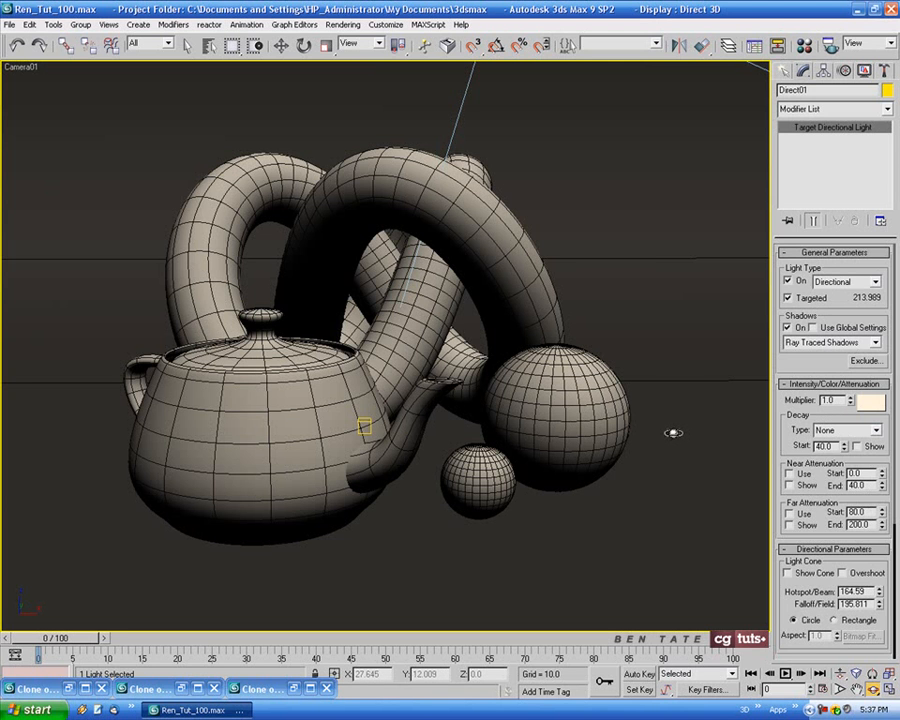
pyautogui.hotkey('shift', 'q')
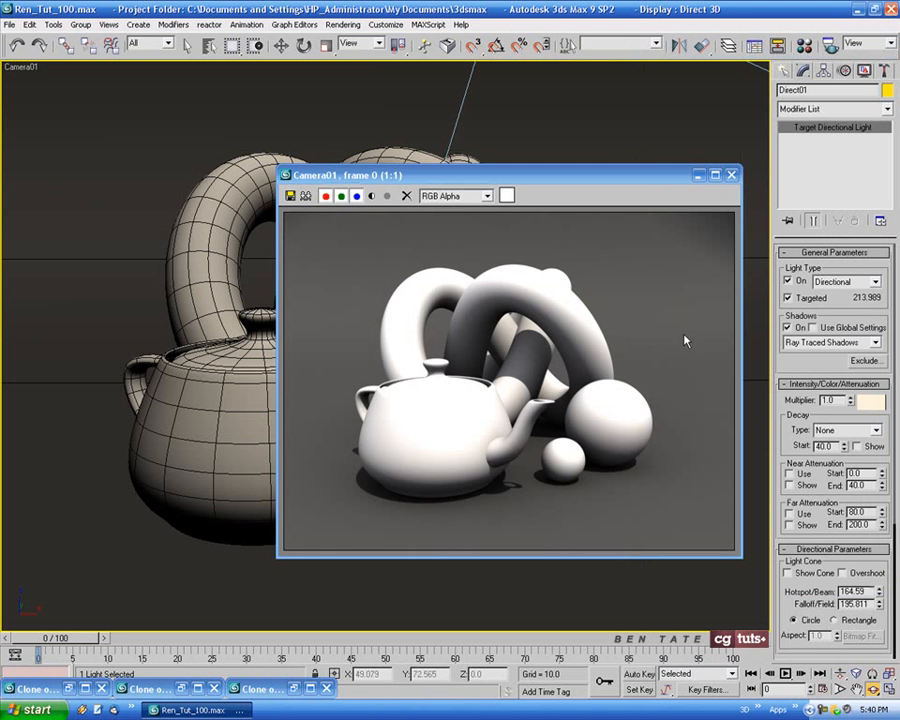
# Clone the directional light render for comparison and close the original render window
pyautogui.moveTo(530, 196); pyautogui.dragTo(426, 191)
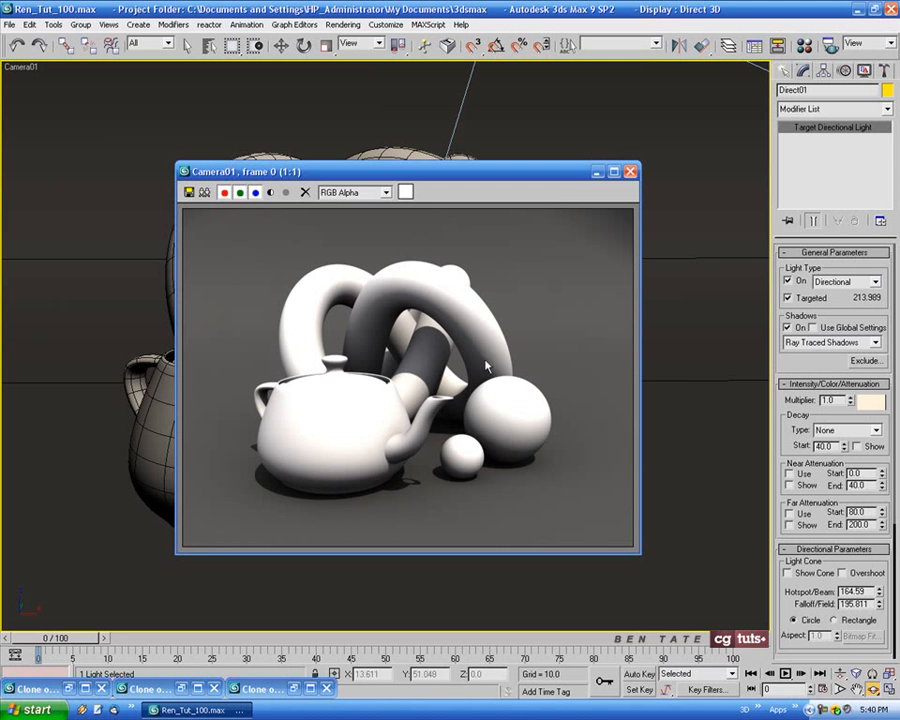
pyautogui.click(205, 193)
pyautogui.click(641, 173)
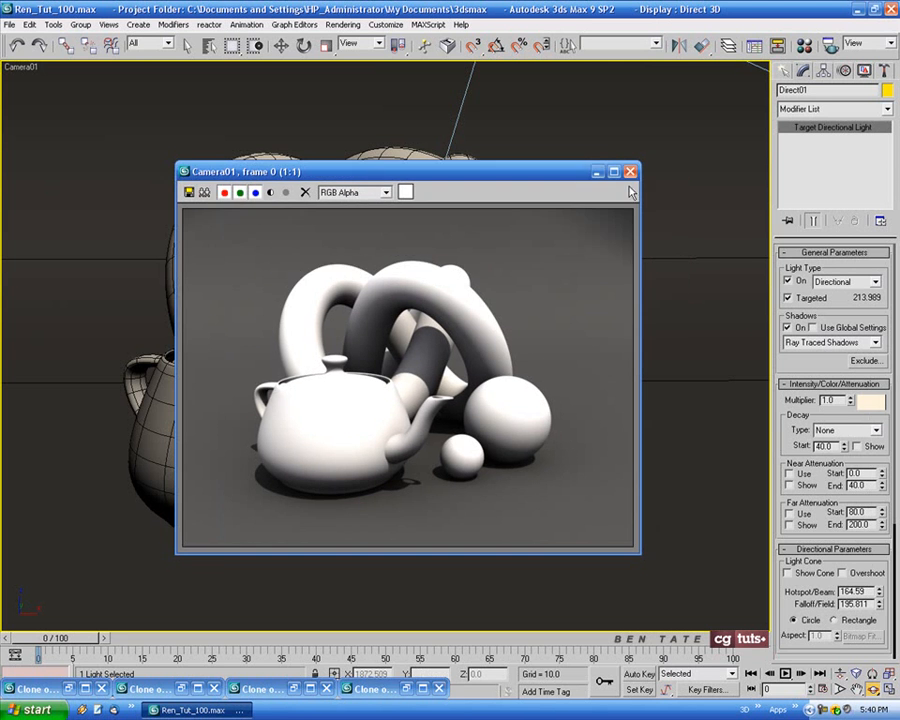
pyautogui.click(630, 172)
# Set the directional light's multiplier to 0.4 and make its warm color slightly whiter
pyautogui.moveTo(841, 400); pyautogui.dragTo(787, 398)
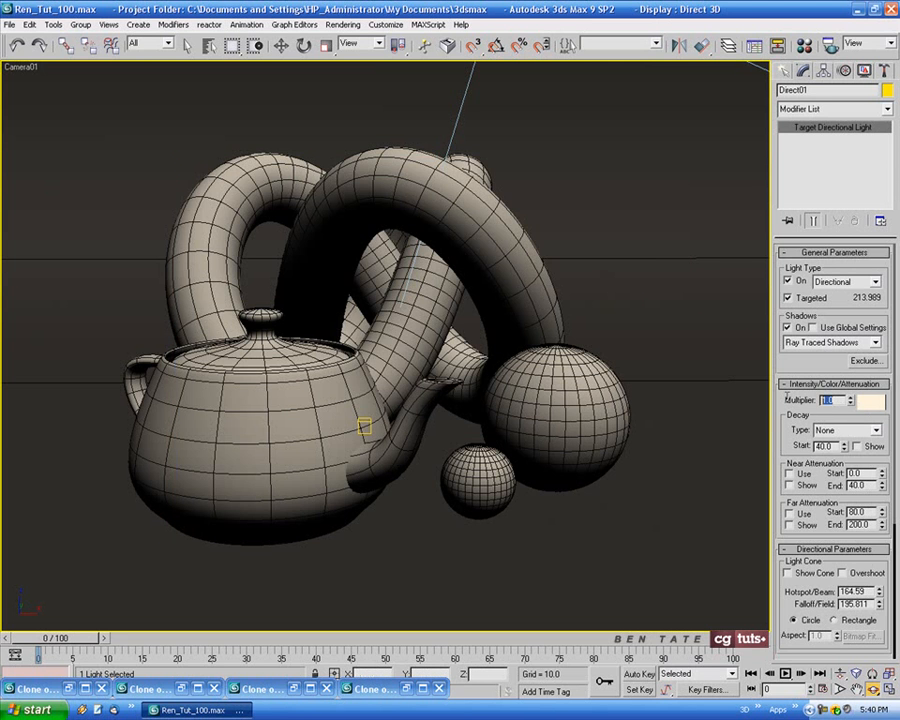
pyautogui.write('1')
pyautogui.press('Return')
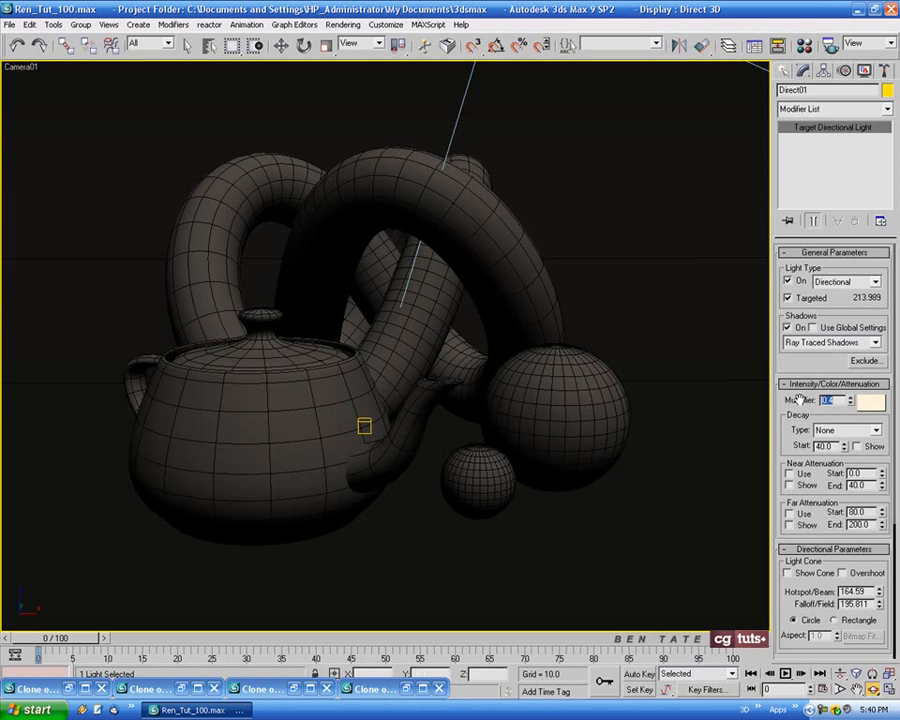
pyautogui.click(867, 403)
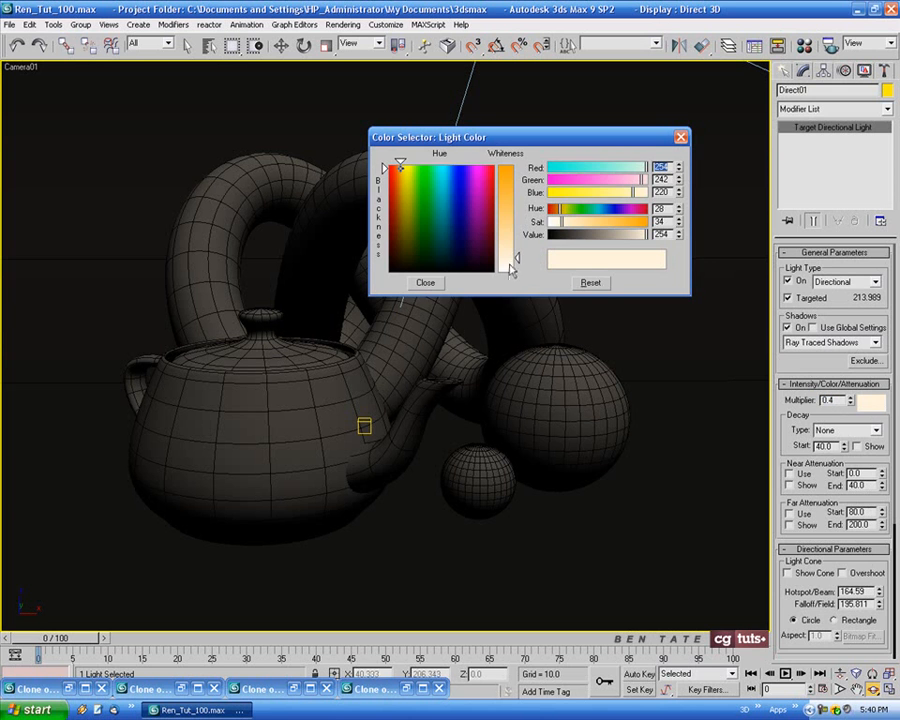
pyautogui.moveTo(519, 260); pyautogui.dragTo(517, 264)
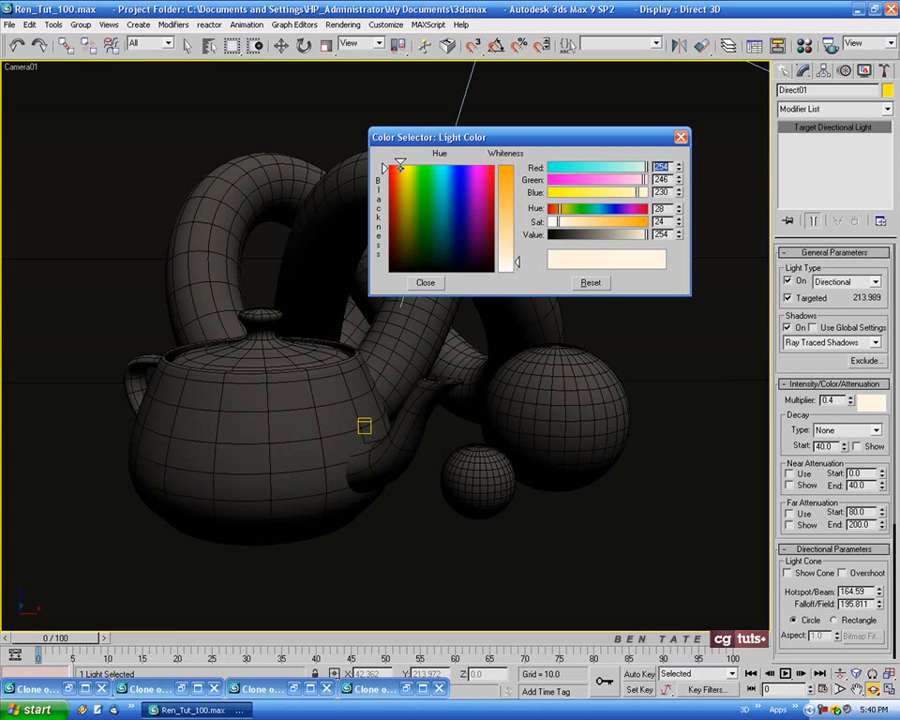
pyautogui.click(425, 283)
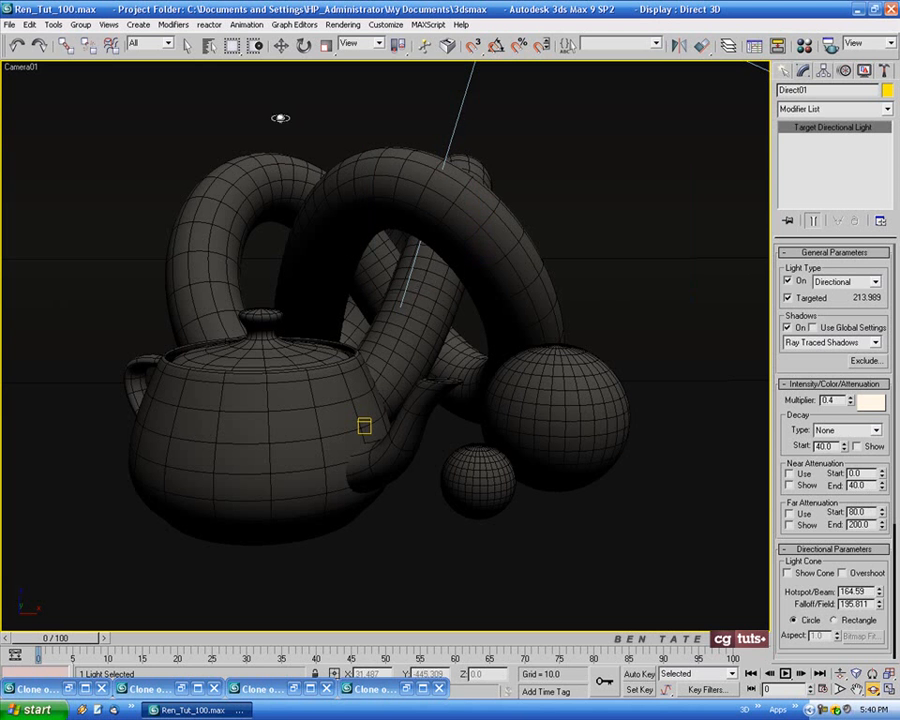
# Select the teapot and center its pivot on the object in the enlarged Top view
pyautogui.click(304, 46)
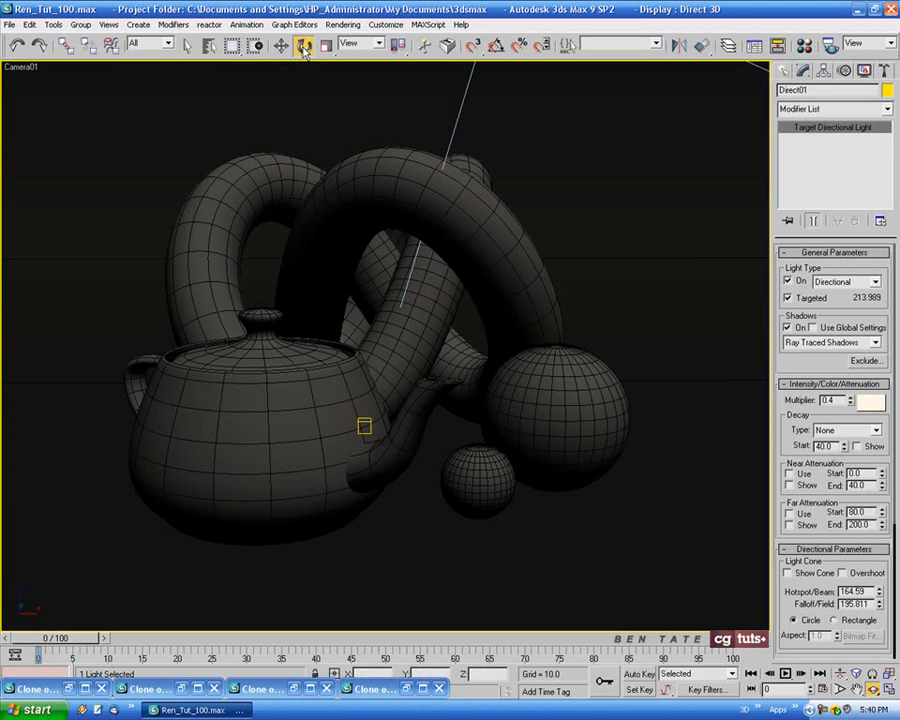
pyautogui.click(276, 448)
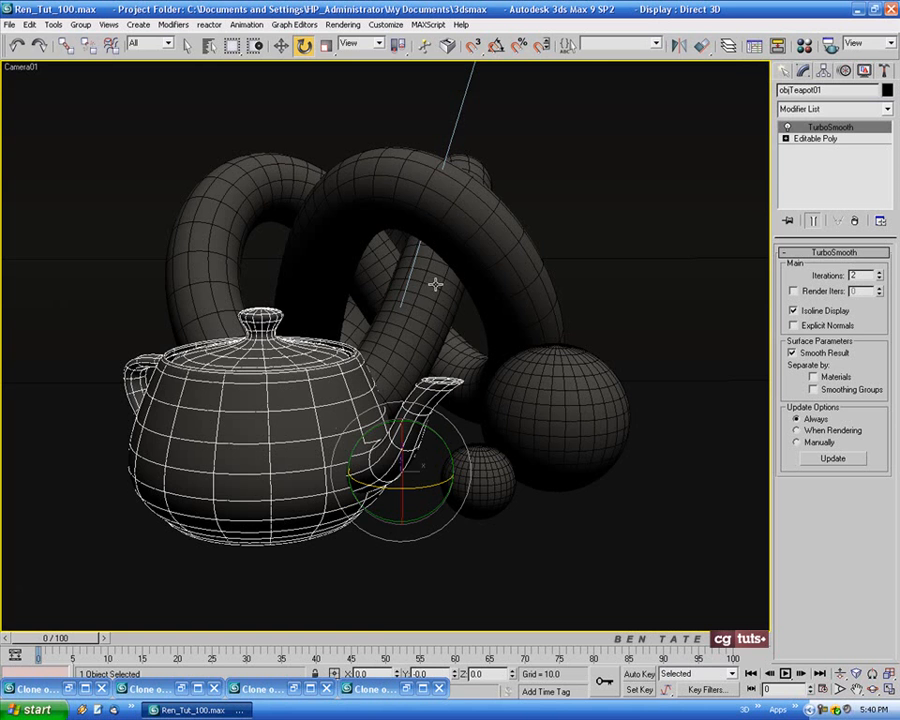
pyautogui.hotkey('alt', 'w')
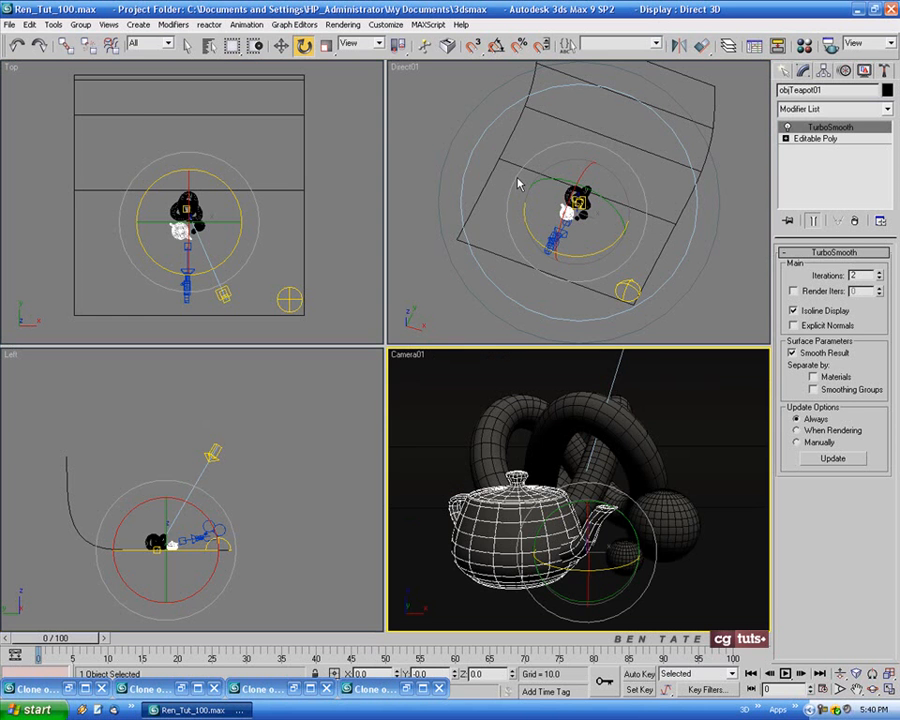
pyautogui.rightClick(243, 262)
pyautogui.hotkey('alt', 'w')
pyautogui.moveTo(430, 360); pyautogui.dragTo(424, 340, button='middle')
pyautogui.scroll(7, 424, 340)
pyautogui.moveTo(383, 396); pyautogui.dragTo(462, 262, button='middle')
pyautogui.click(823, 70)
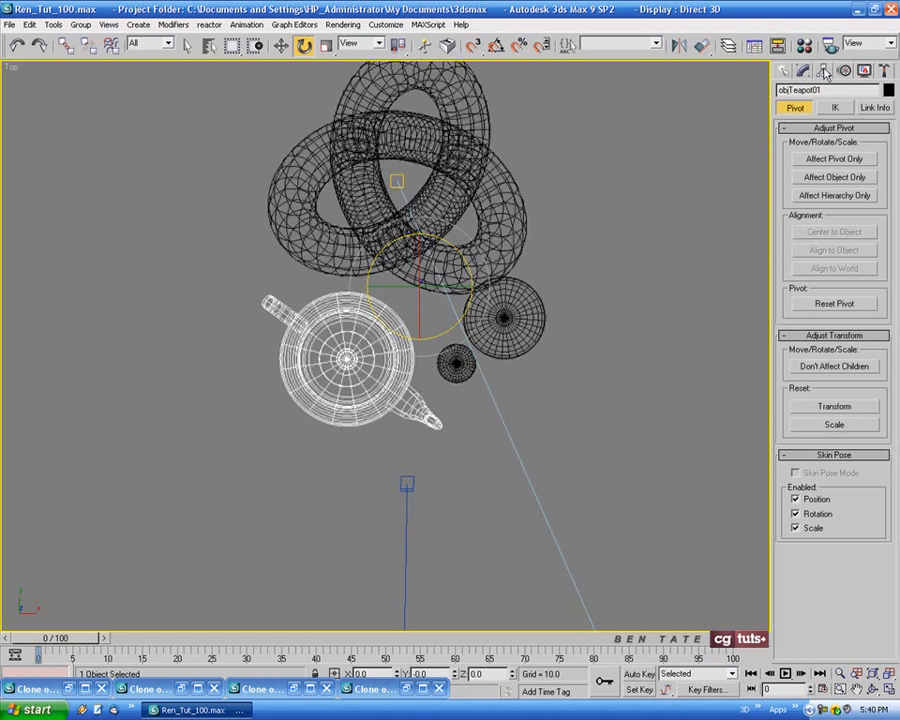
pyautogui.click(836, 160)
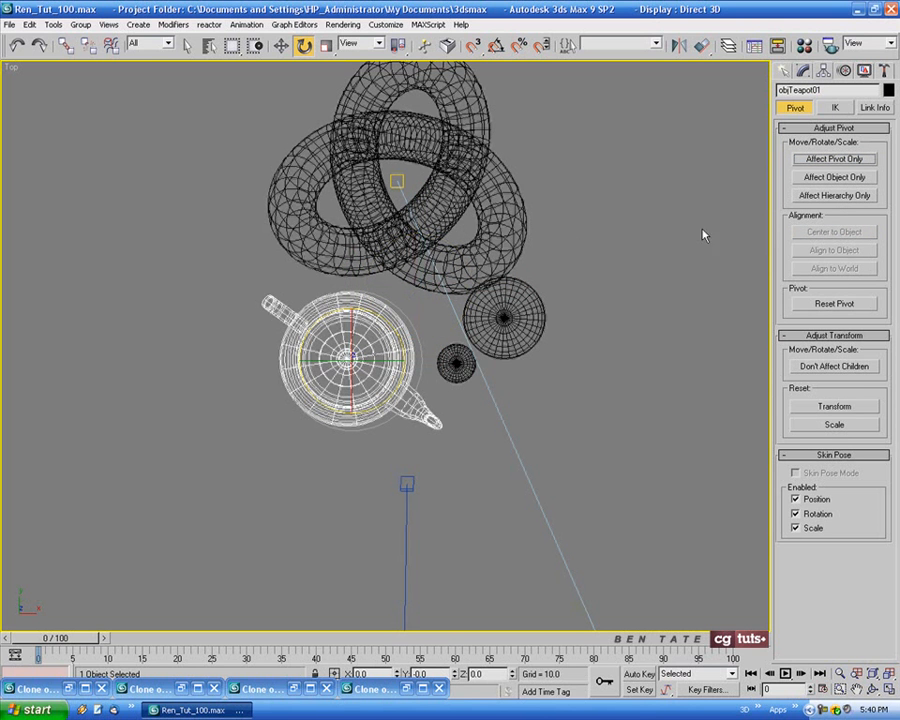
# Rotate the teapot about its vertical axis until its spout points away from the spheres, finishing the adjustment in the Camera01 view
pyautogui.moveTo(404, 325); pyautogui.dragTo(494, 466)
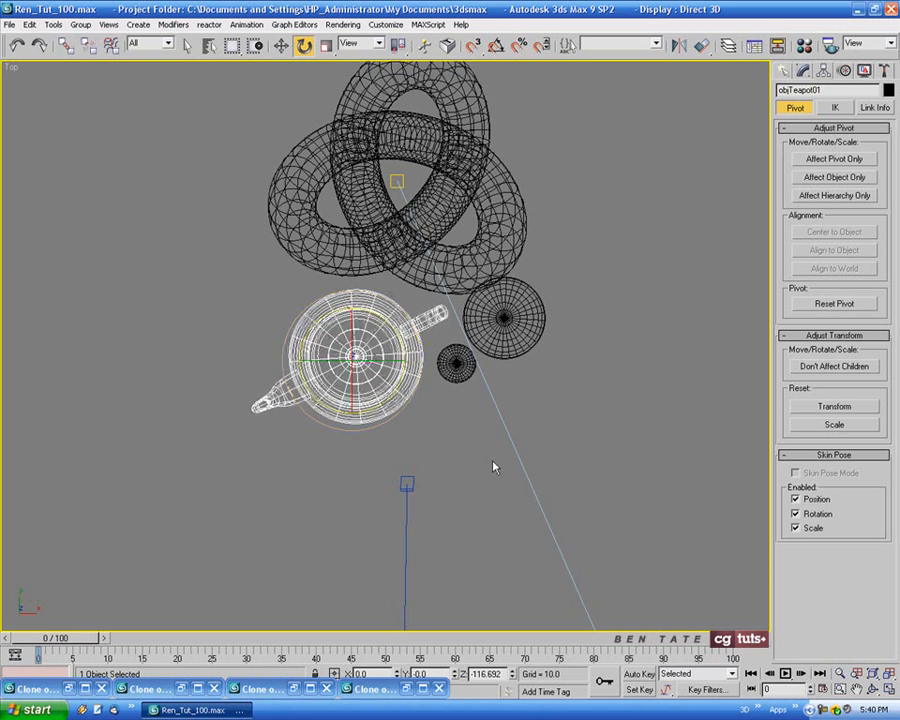
pyautogui.hotkey('alt', 'w')
pyautogui.moveTo(592, 522); pyautogui.dragTo(590, 514)
pyautogui.hotkey('ctrl', 'z')
pyautogui.moveTo(542, 536); pyautogui.dragTo(550, 538)
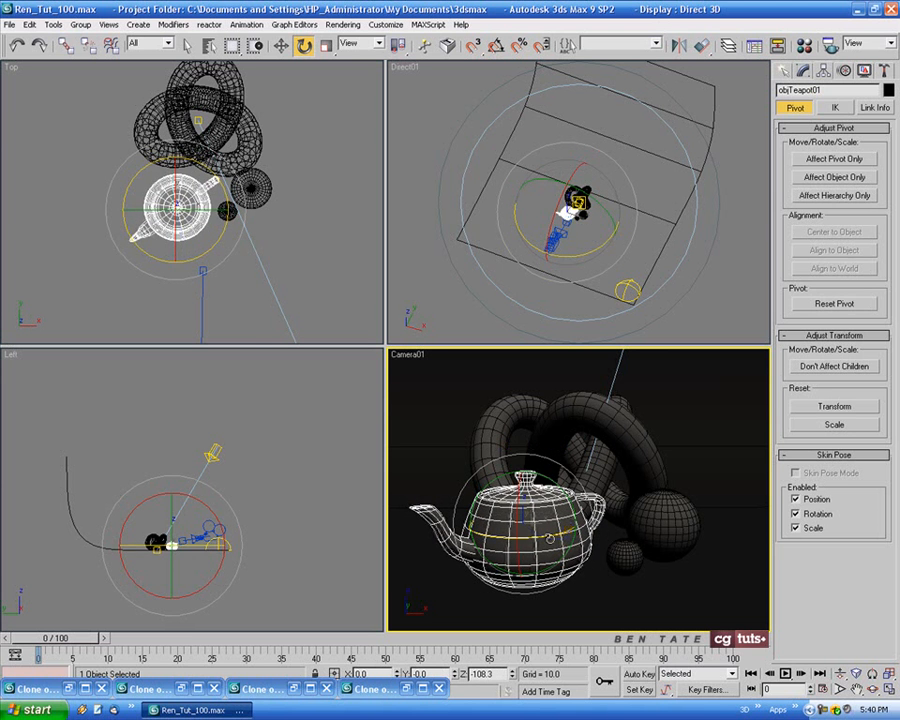
# Maximize the Camera01 view, reframe the objects slightly and render the scene with the rotated teapot
pyautogui.hotkey('alt', 'w')
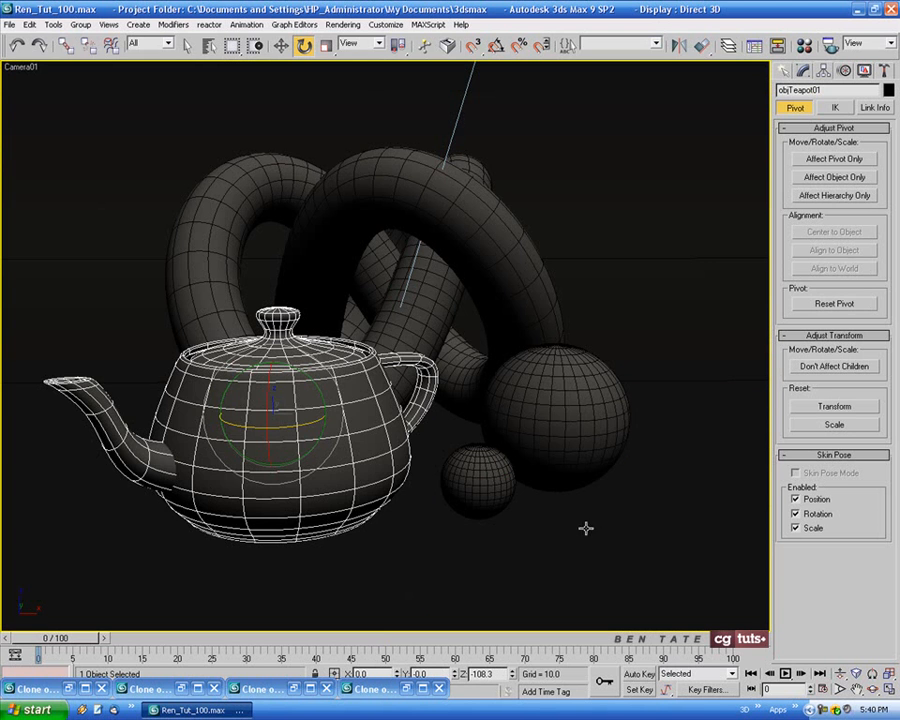
pyautogui.moveTo(583, 520); pyautogui.dragTo(590, 519, button='middle')
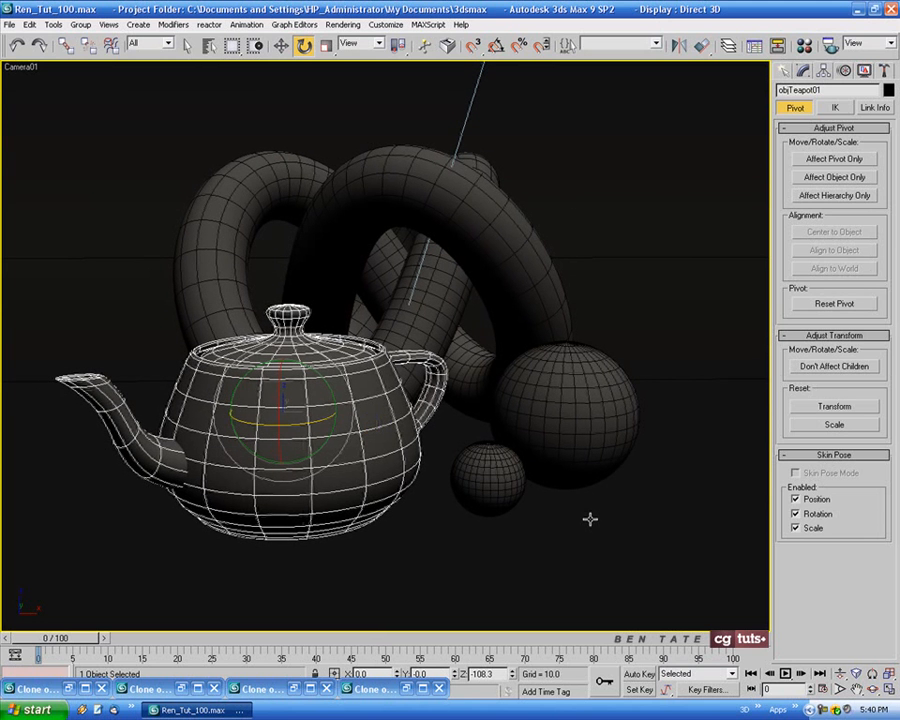
pyautogui.hotkey('shift', 'q')
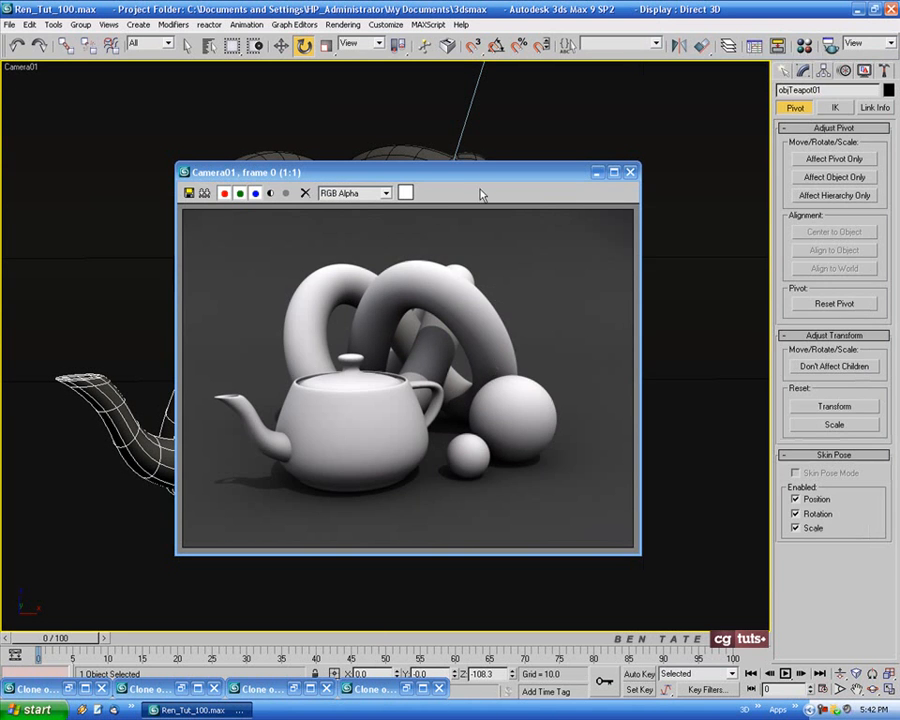
# Clone the rotated-teapot render for comparison and close the original render window
pyautogui.moveTo(476, 179); pyautogui.dragTo(459, 180)
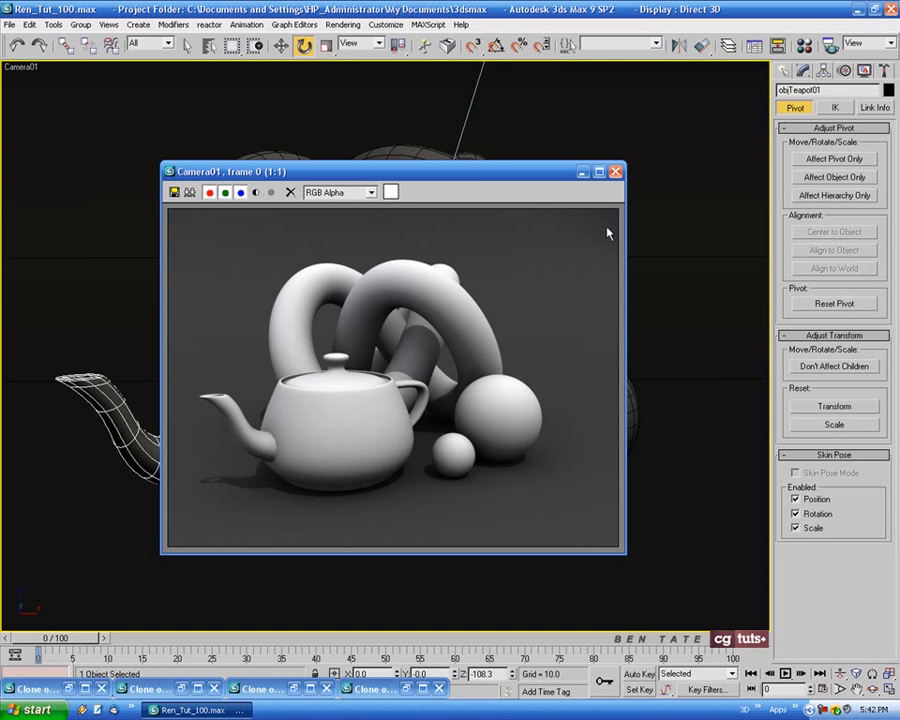
pyautogui.click(189, 192)
pyautogui.click(636, 178)
pyautogui.click(452, 173)
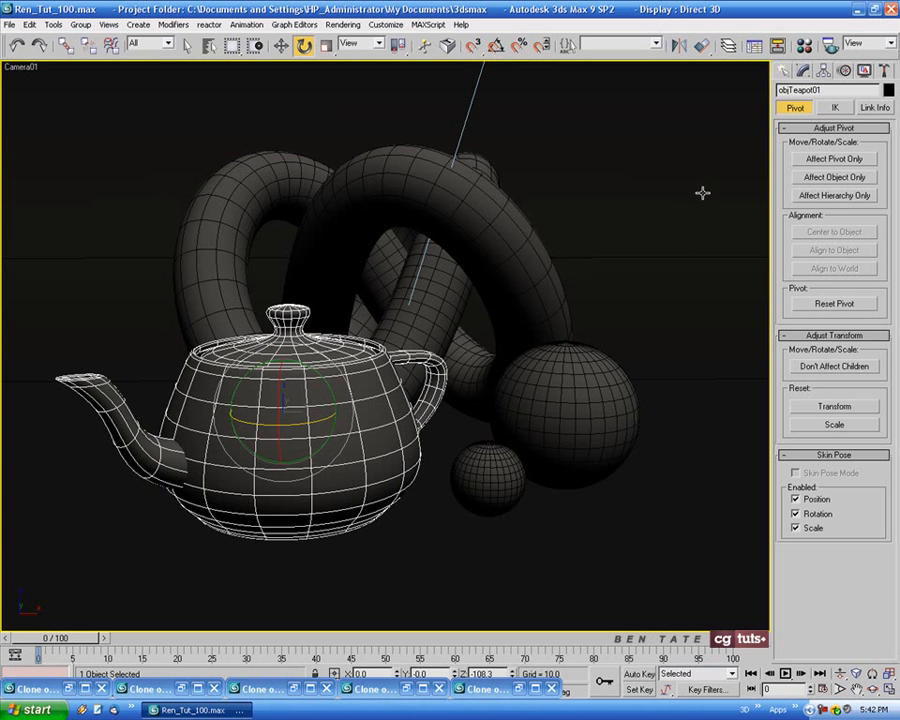
# Select Direct01 by name and turn on Overshoot for its light cone
pyautogui.press('h')
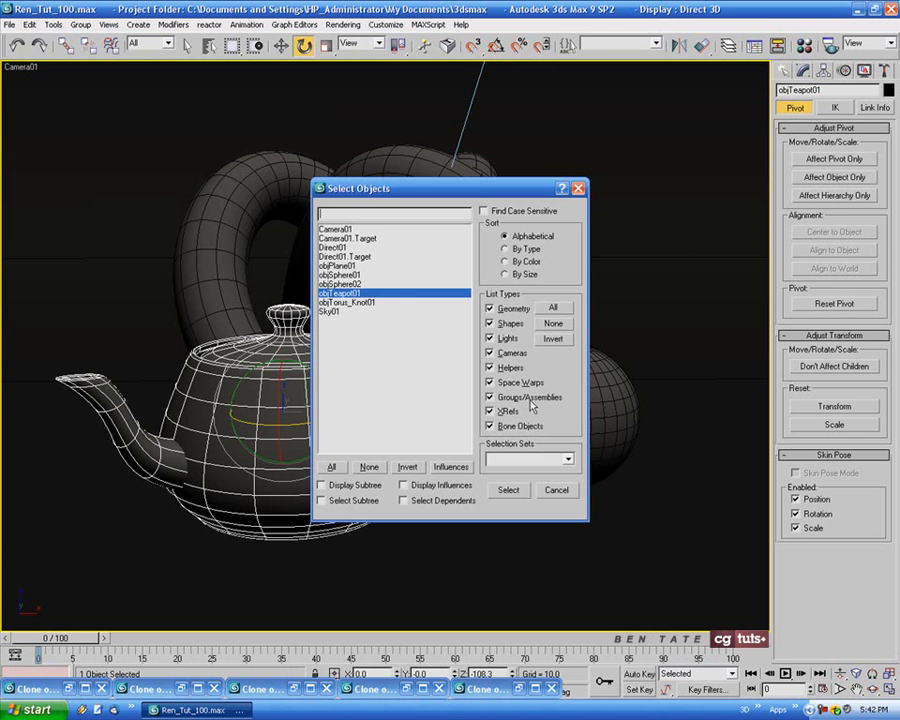
pyautogui.doubleClick(333, 247)
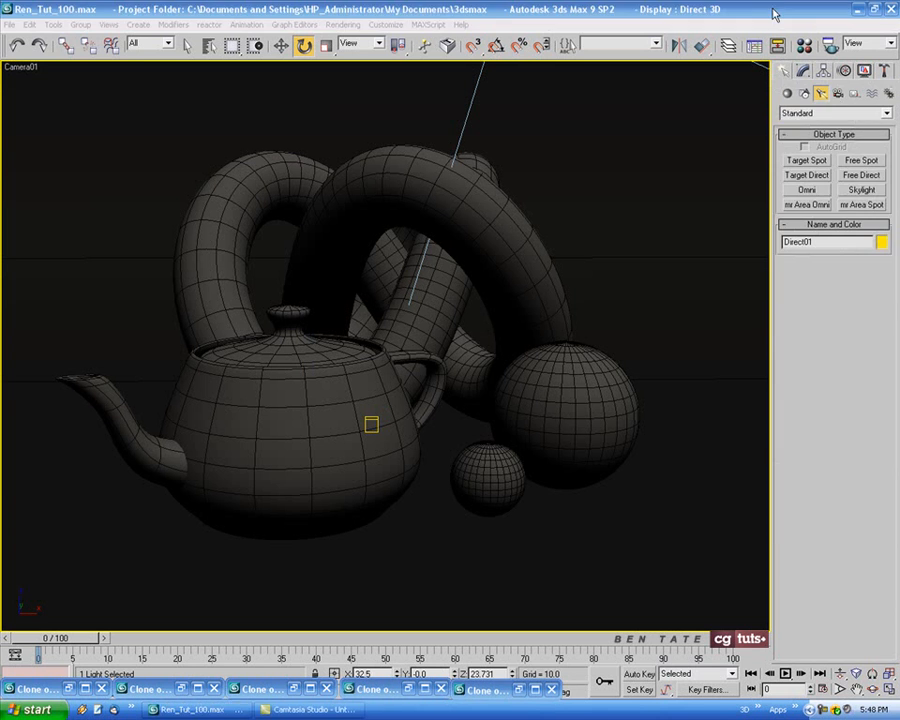
pyautogui.click(773, 14)
pyautogui.click(803, 70)
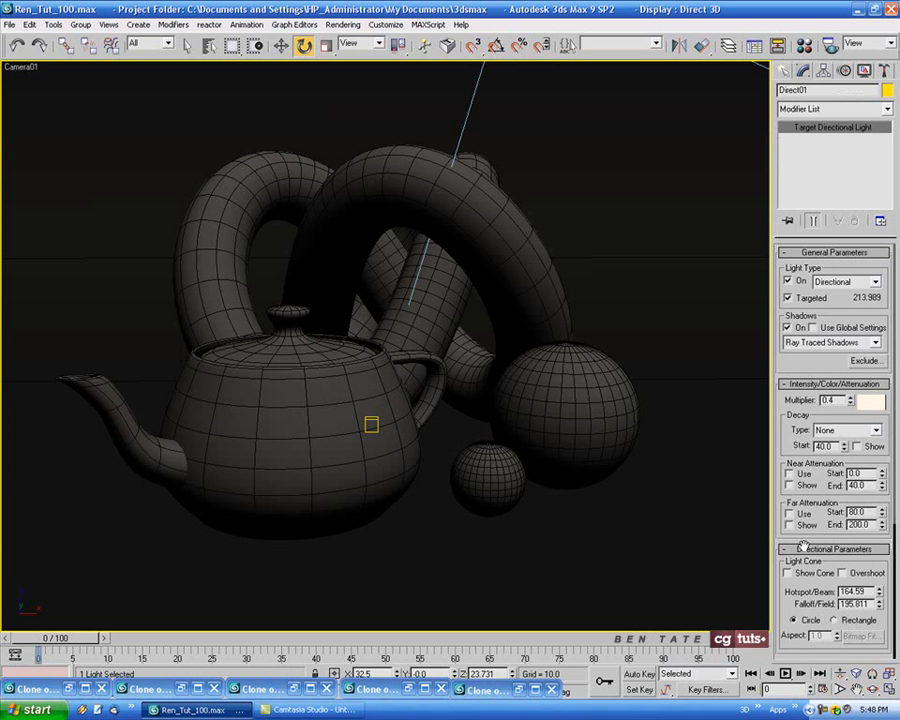
pyautogui.scroll(-3, 803, 548)
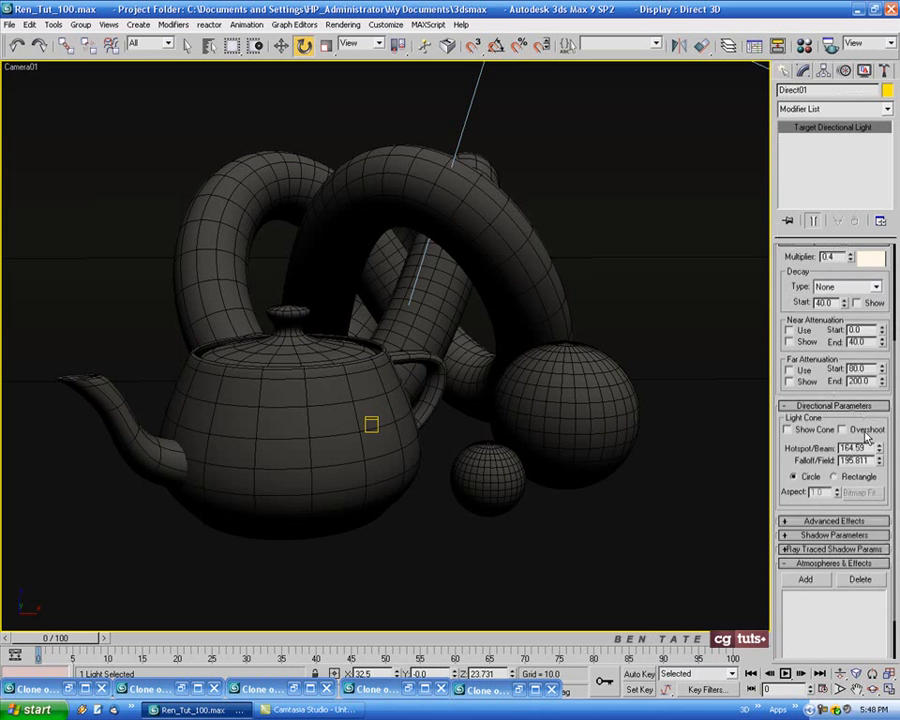
pyautogui.click(842, 430)
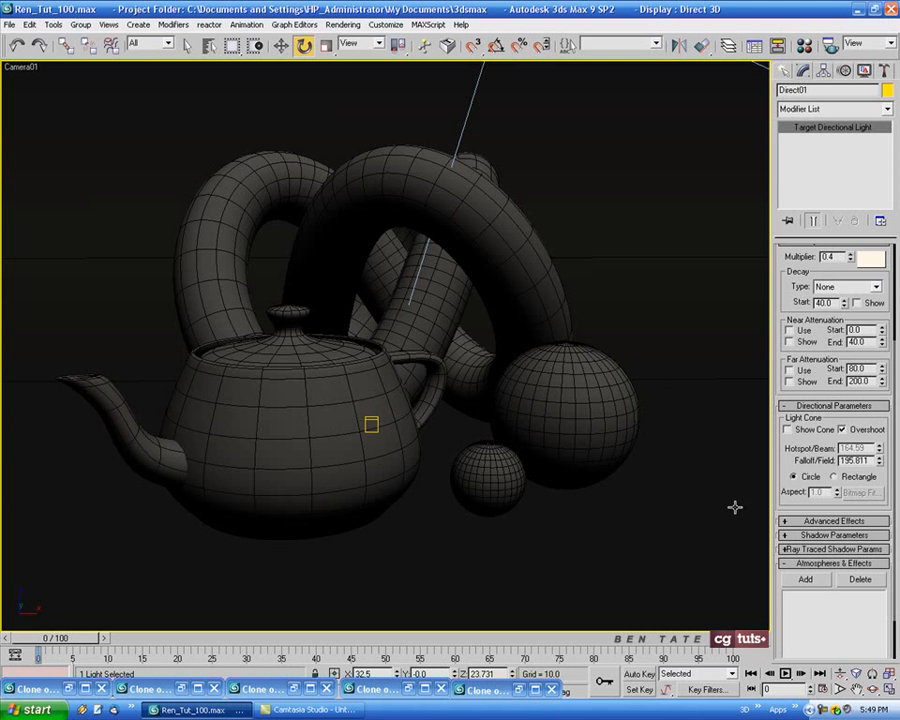
# Set the directional light's multiplier to 0.35 and render the Camera01 view again
pyautogui.moveTo(785, 287); pyautogui.dragTo(786, 432)
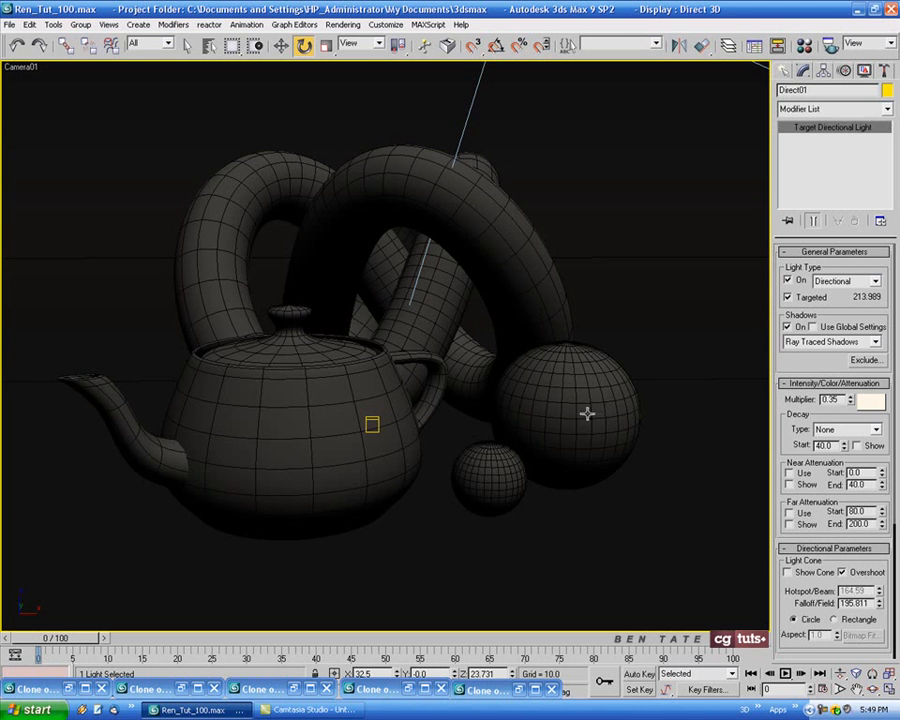
pyautogui.hotkey('shift', 'q')
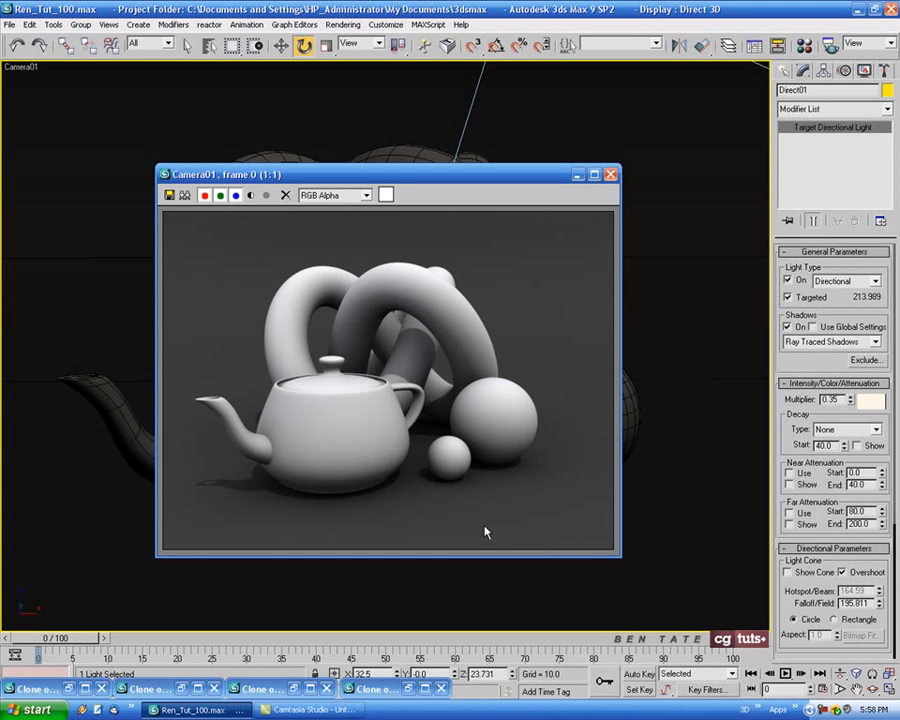
pyautogui.moveTo(510, 181); pyautogui.dragTo(714, 160)
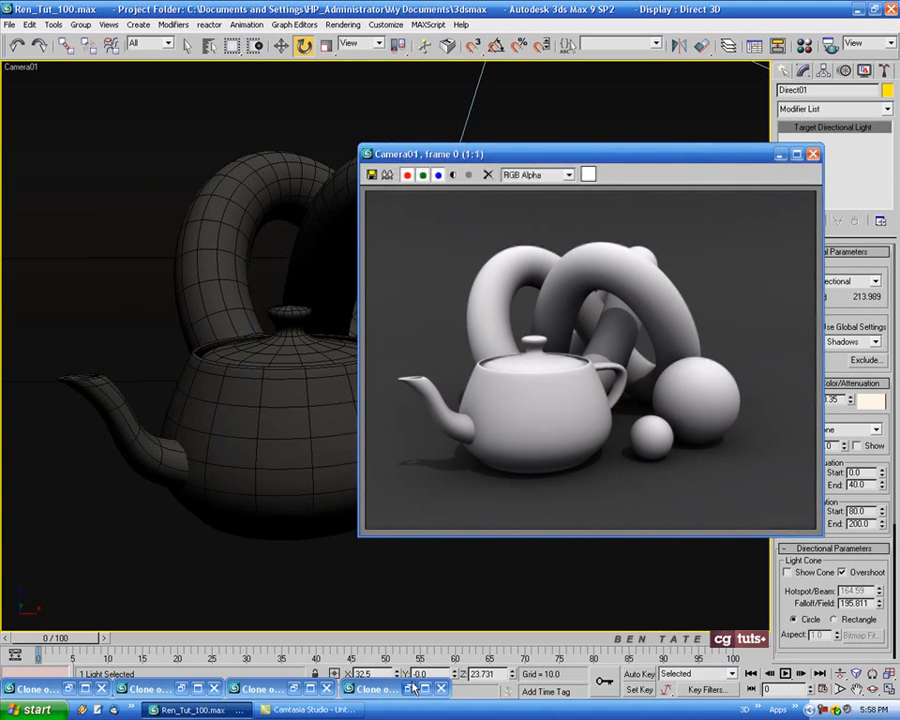
# Compare the new render side by side with the cloned brighter directional light render, and close that clone
pyautogui.click(410, 689)
pyautogui.moveTo(542, 174); pyautogui.dragTo(322, 157)
pyautogui.moveTo(612, 160); pyautogui.dragTo(658, 155)
pyautogui.moveTo(322, 157); pyautogui.dragTo(340, 157)
pyautogui.click(466, 151)
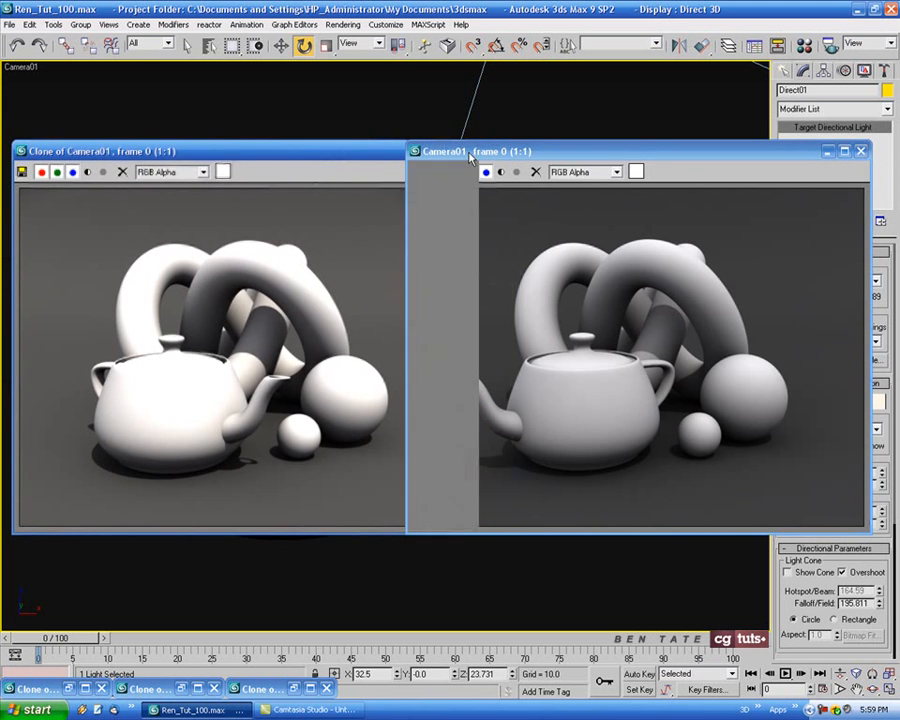
# Compare the new render with the red teapot clone and the plain grey skylight clone, closing each one
pyautogui.click(297, 689)
pyautogui.moveTo(566, 183); pyautogui.dragTo(351, 165)
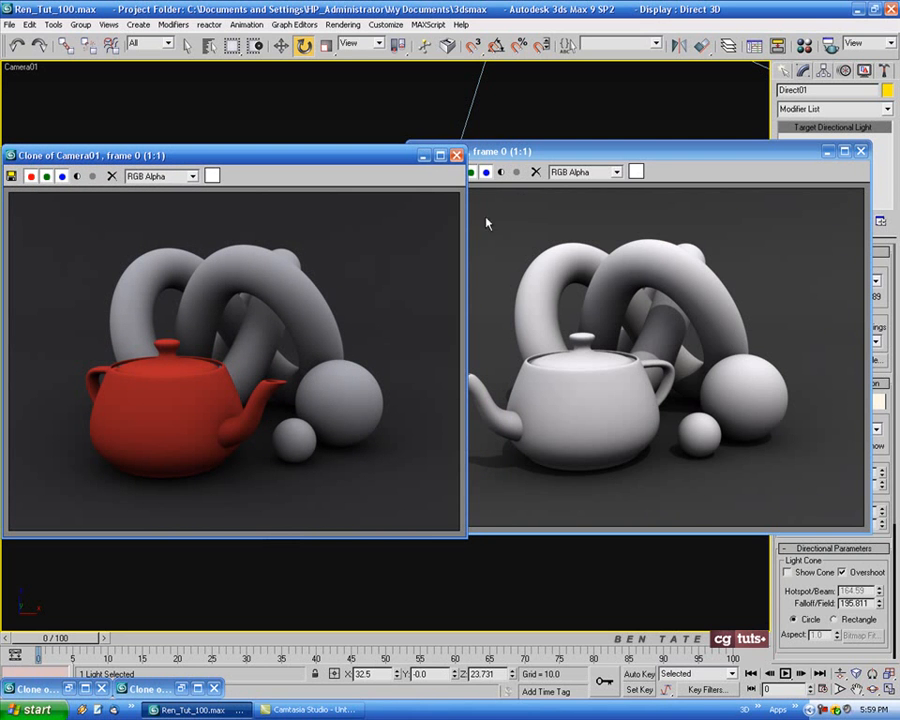
pyautogui.click(457, 156)
pyautogui.click(184, 688)
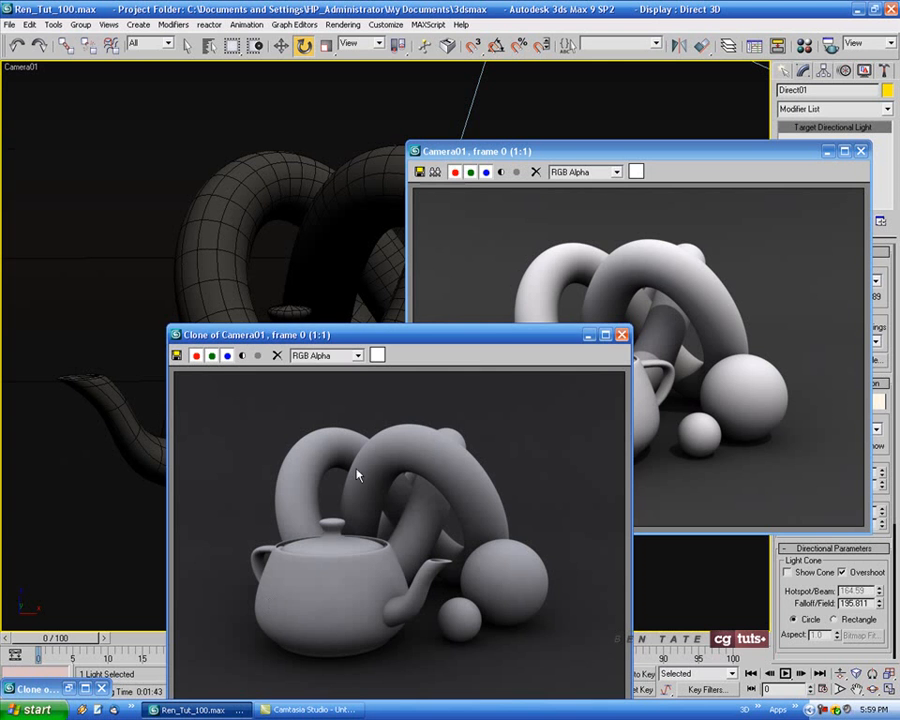
pyautogui.moveTo(485, 350)
pyautogui.mouseDown()
pyautogui.moveTo(464, 300)
pyautogui.moveTo(341, 170)
pyautogui.moveTo(330, 187)
pyautogui.mouseUp()
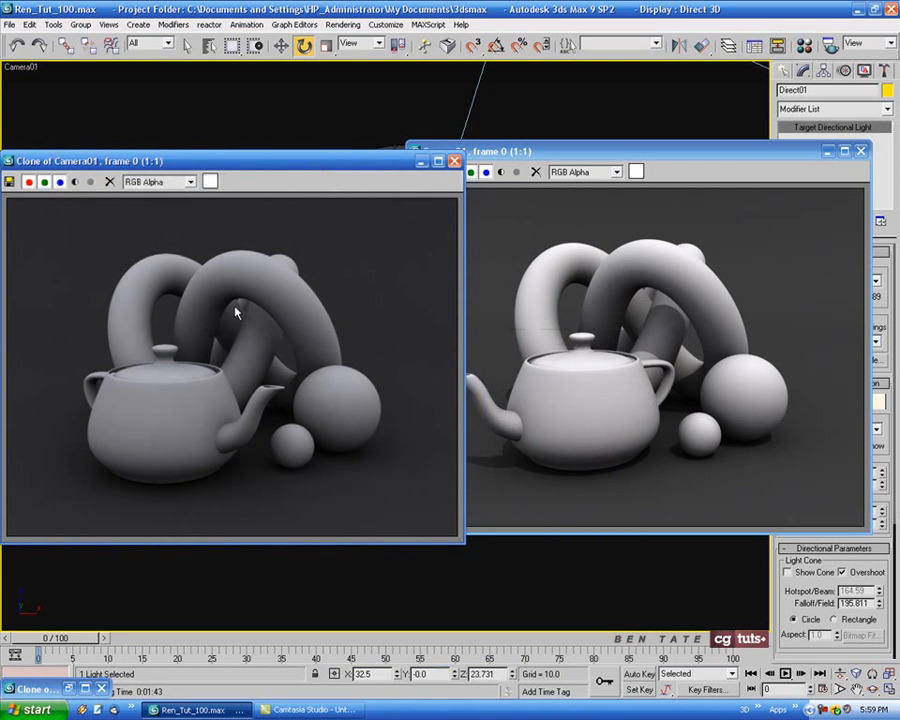
pyautogui.click(454, 161)
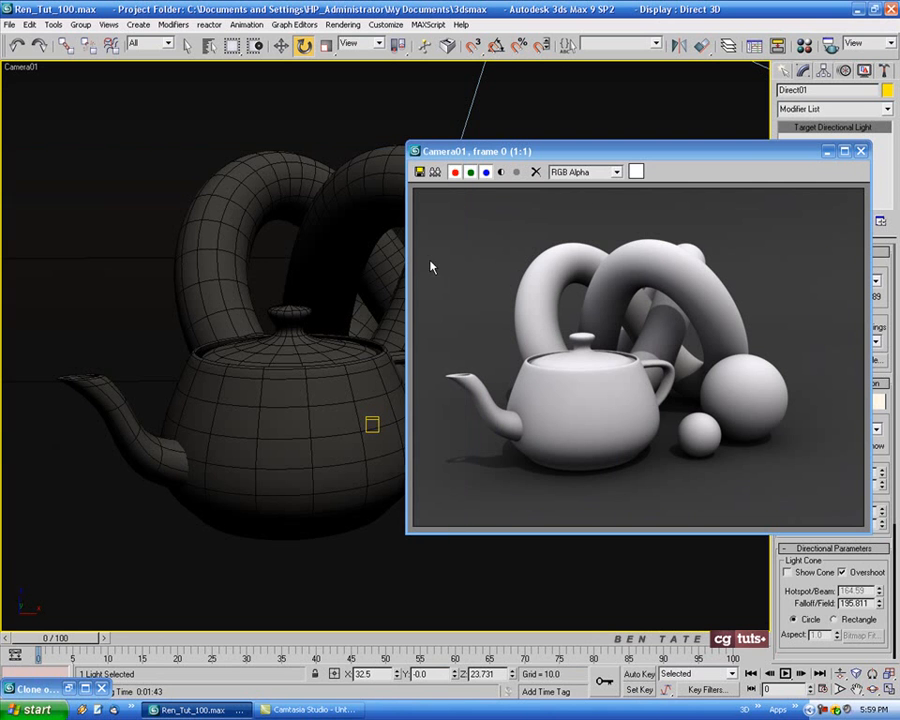
# Compare the new render with the remaining clone without shadows, close that clone and center the final render
pyautogui.click(69, 689)
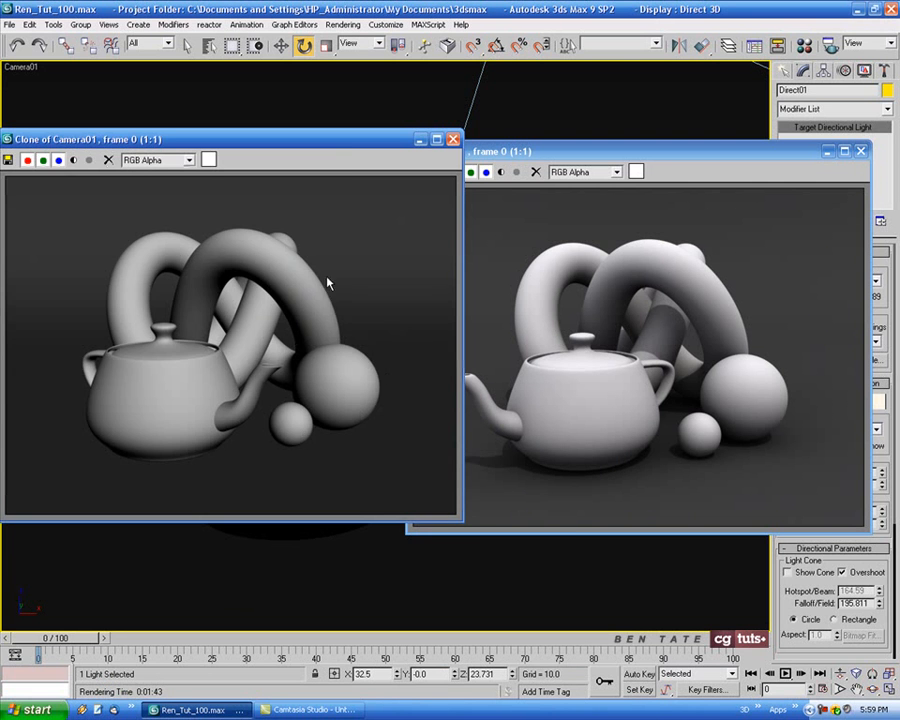
pyautogui.moveTo(351, 146)
pyautogui.mouseDown()
pyautogui.moveTo(358, 157)
pyautogui.moveTo(337, 157)
pyautogui.mouseUp()
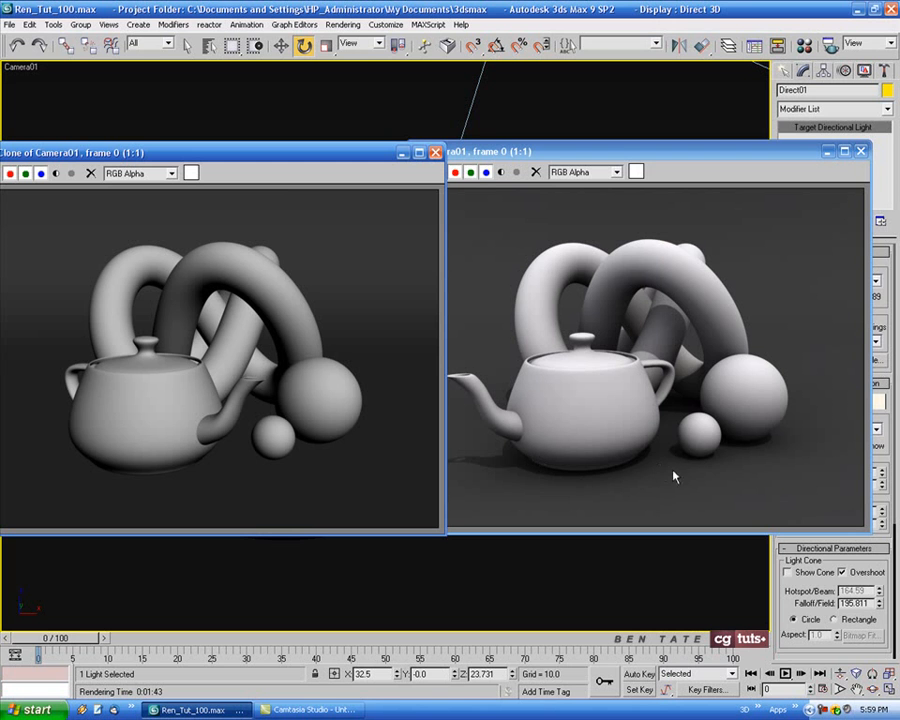
pyautogui.moveTo(513, 155); pyautogui.dragTo(532, 157)
pyautogui.moveTo(350, 152); pyautogui.dragTo(287, 154)
pyautogui.click(370, 154)
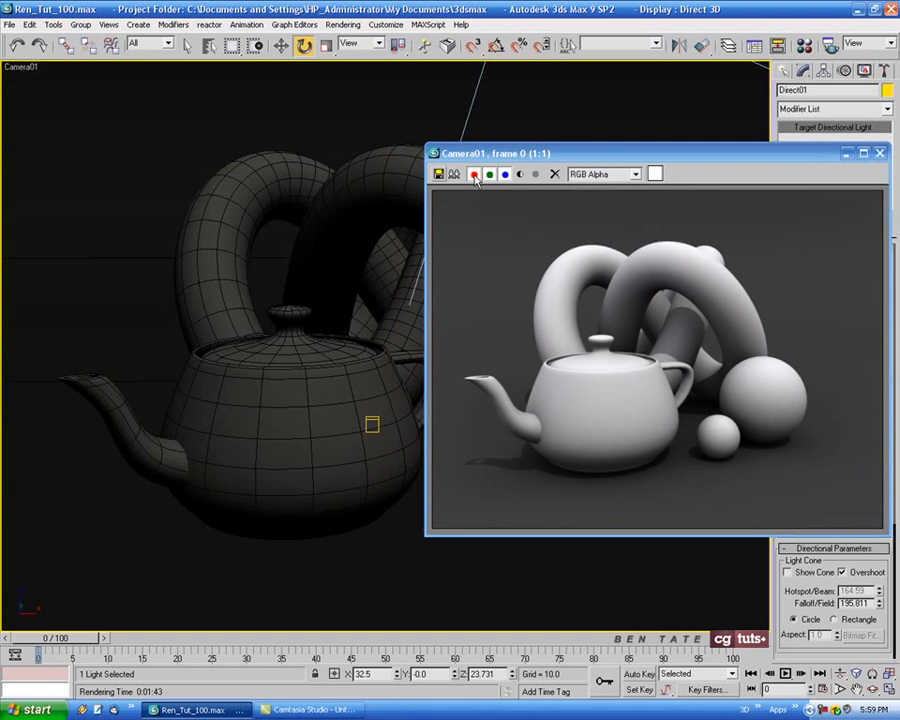
pyautogui.moveTo(569, 154)
pyautogui.mouseDown()
pyautogui.moveTo(374, 151)
pyautogui.moveTo(350, 192)
pyautogui.moveTo(360, 156)
pyautogui.moveTo(336, 154)
pyautogui.mouseUp()
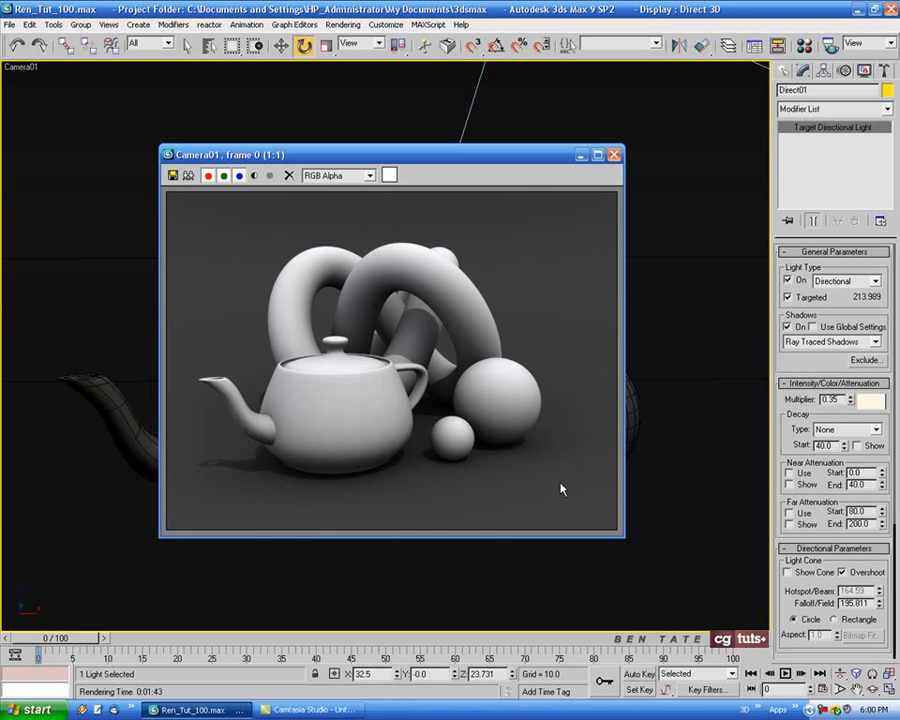
pyautogui.moveTo(502, 162)
pyautogui.mouseDown()
pyautogui.moveTo(528, 171)
pyautogui.moveTo(500, 169)
pyautogui.mouseUp()
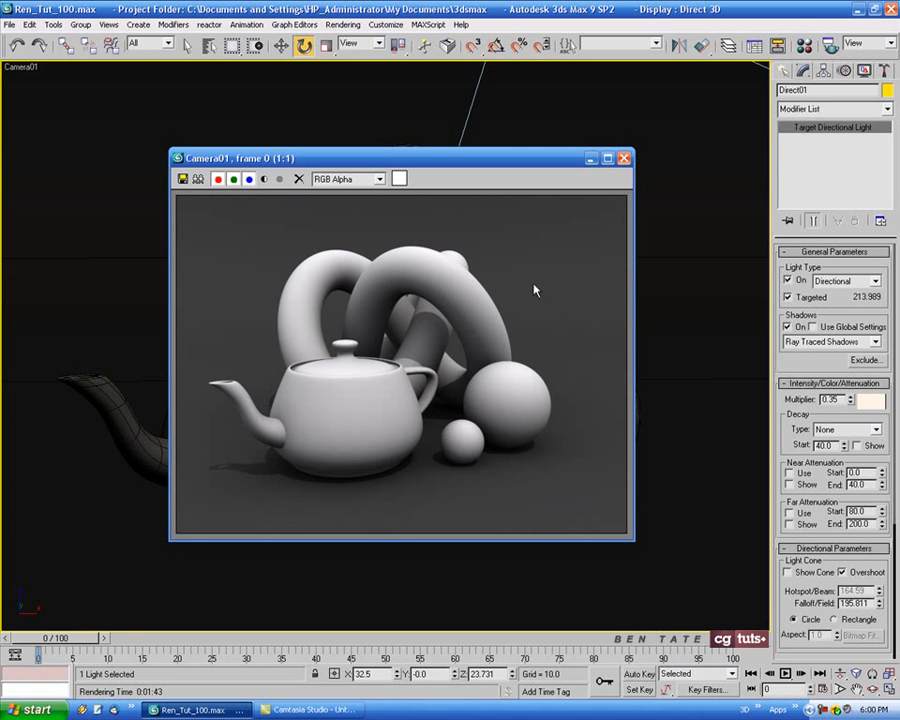
pyautogui.moveTo(496, 149); pyautogui.dragTo(496, 145)
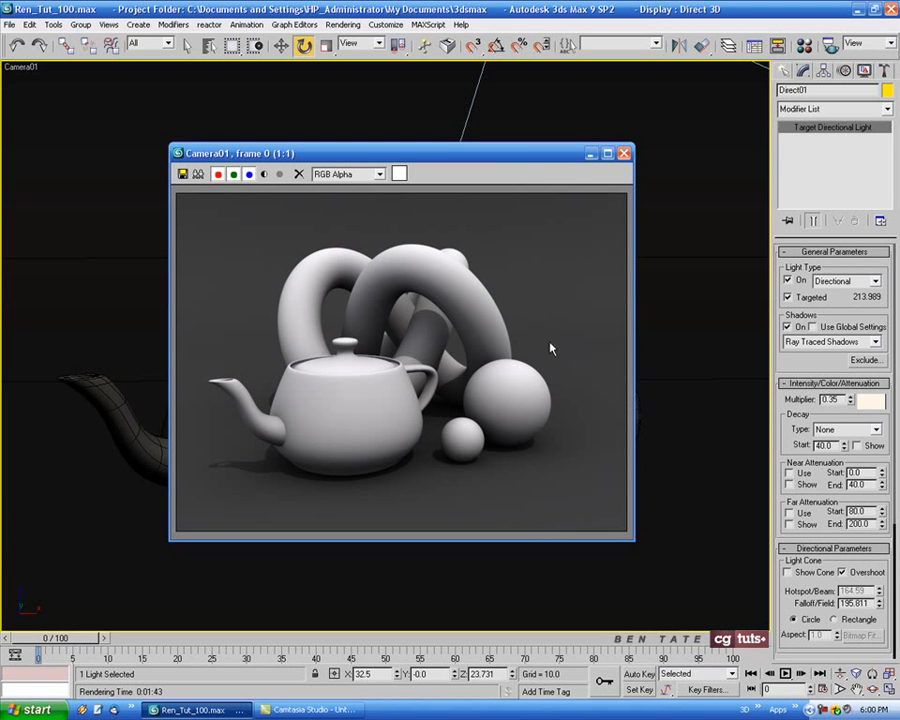
pyautogui.moveTo(518, 154); pyautogui.dragTo(522, 152)
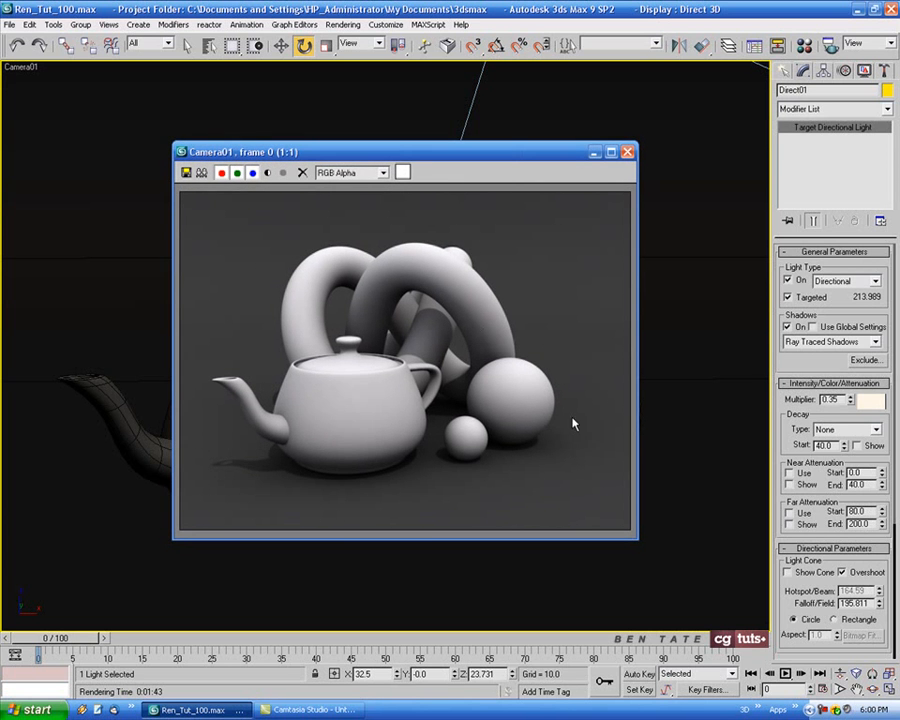